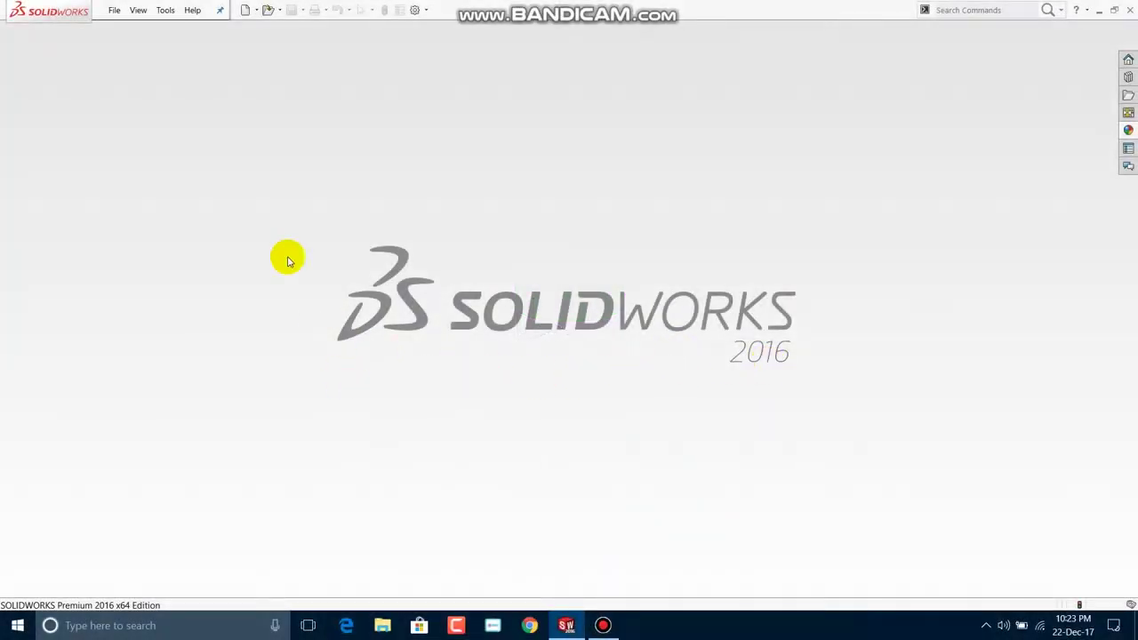
# Create a new part document, Part6
pyautogui.click(114, 9)
pyautogui.click(132, 29)
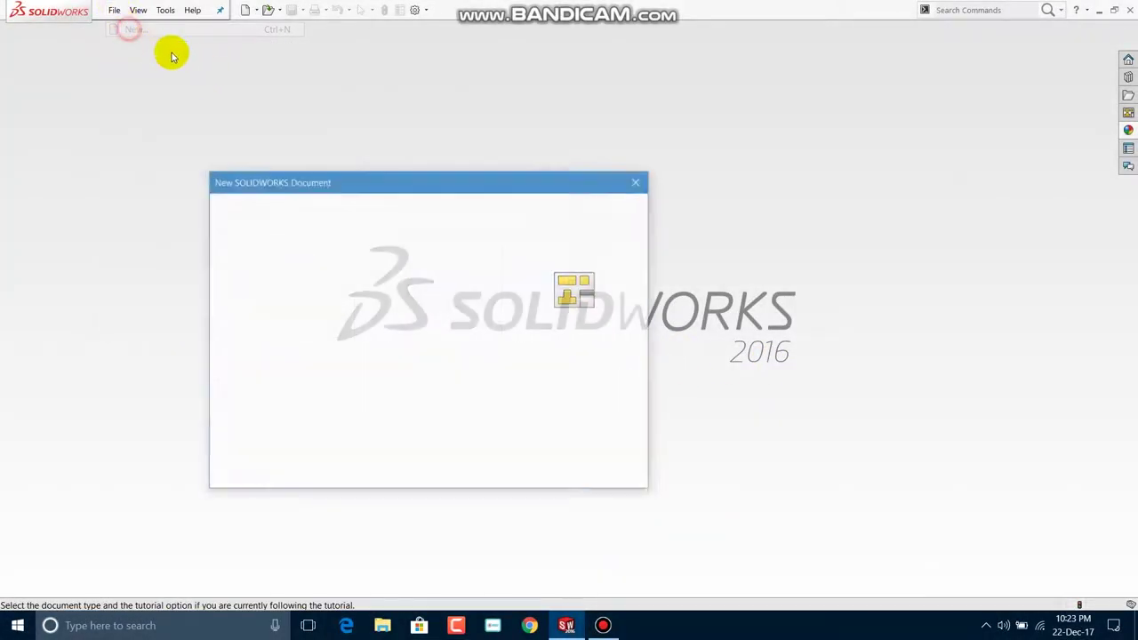
pyautogui.click(480, 465)
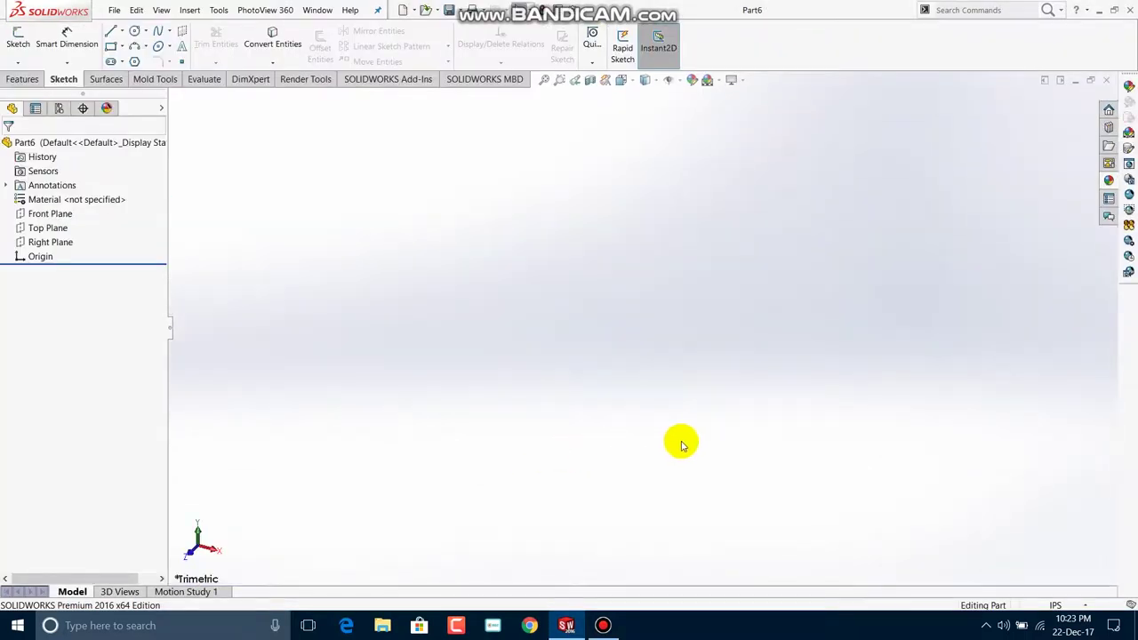
# Set the part units to MMGS and begin a sketch on the Front Plane
pyautogui.click(1044, 604)
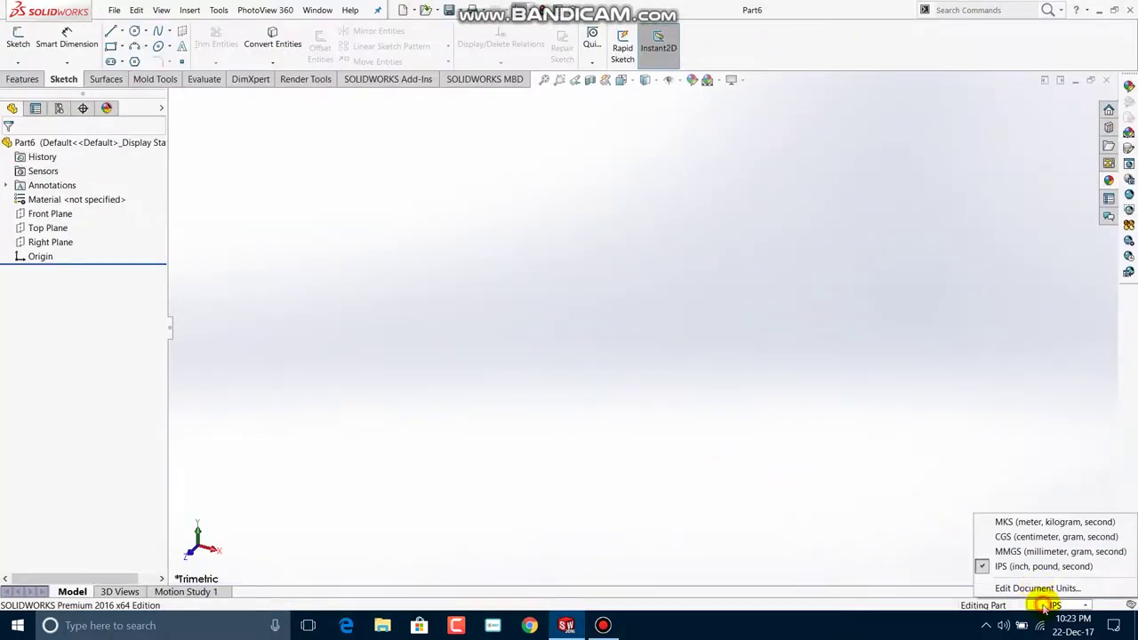
pyautogui.click(1029, 552)
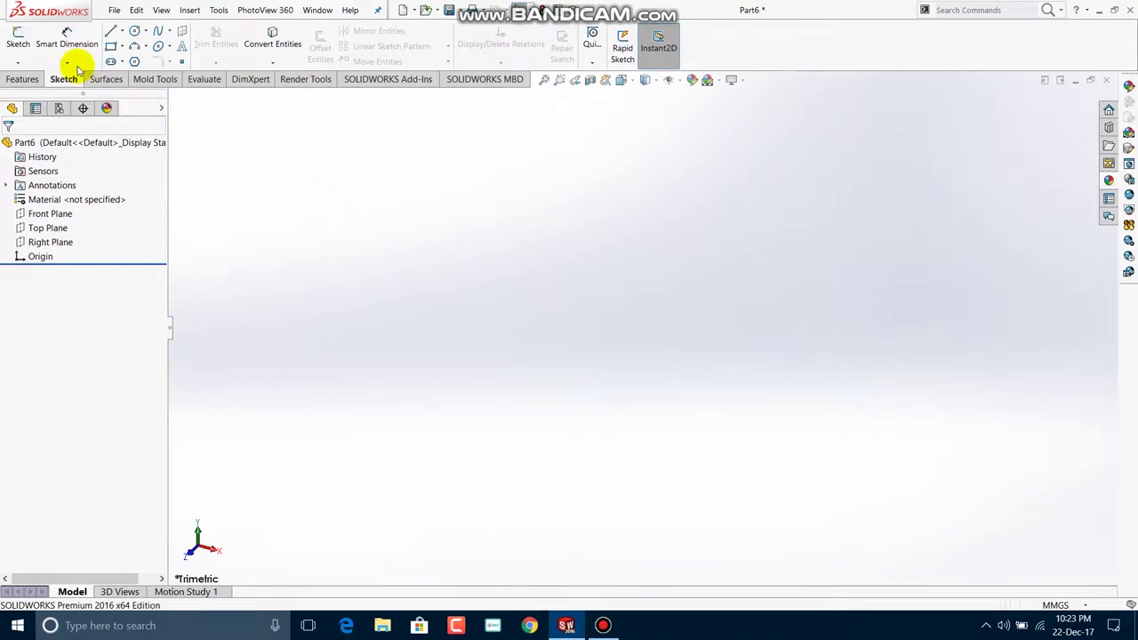
pyautogui.click(25, 39)
pyautogui.click(482, 198)
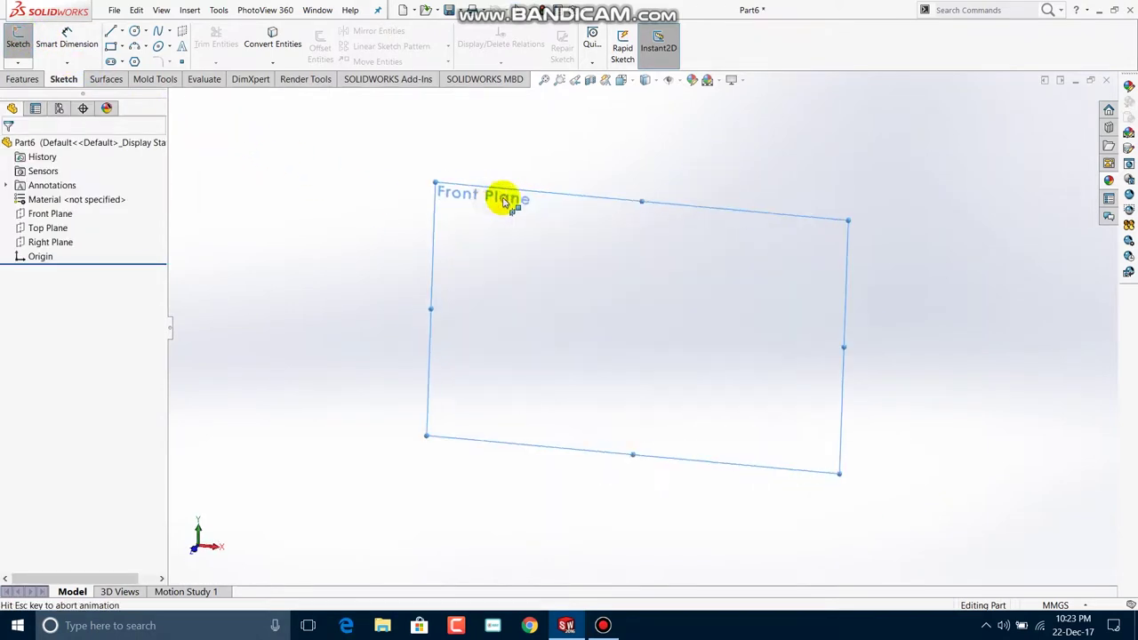
# Draw a vertical centerline up from the origin, extending its top to about Y 888.66
pyautogui.click(122, 34)
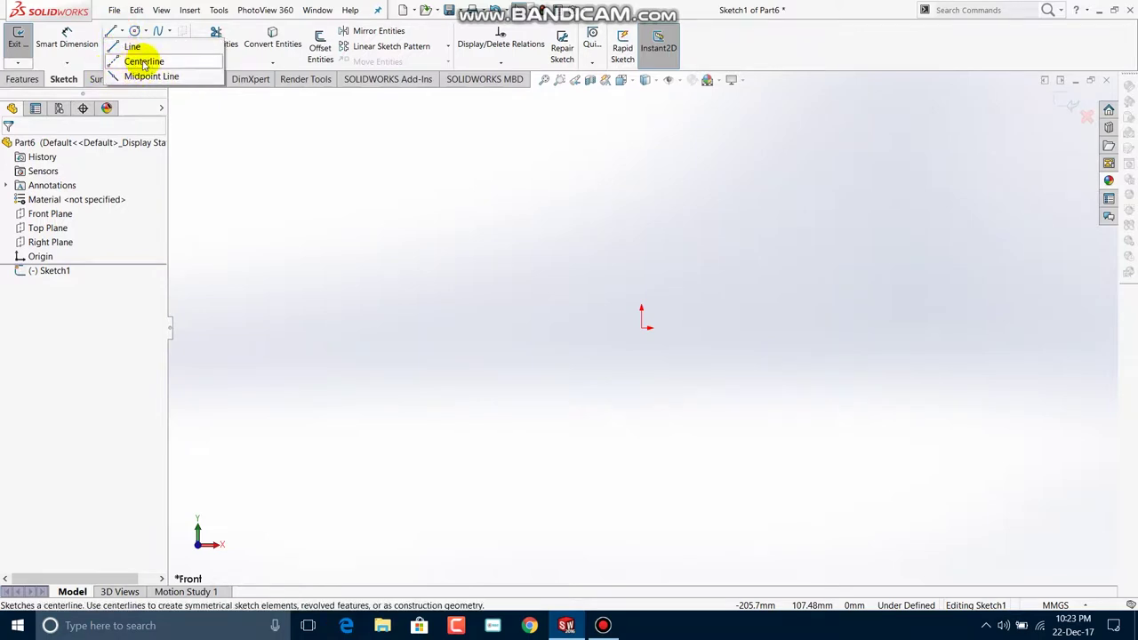
pyautogui.click(144, 62)
pyautogui.click(644, 327)
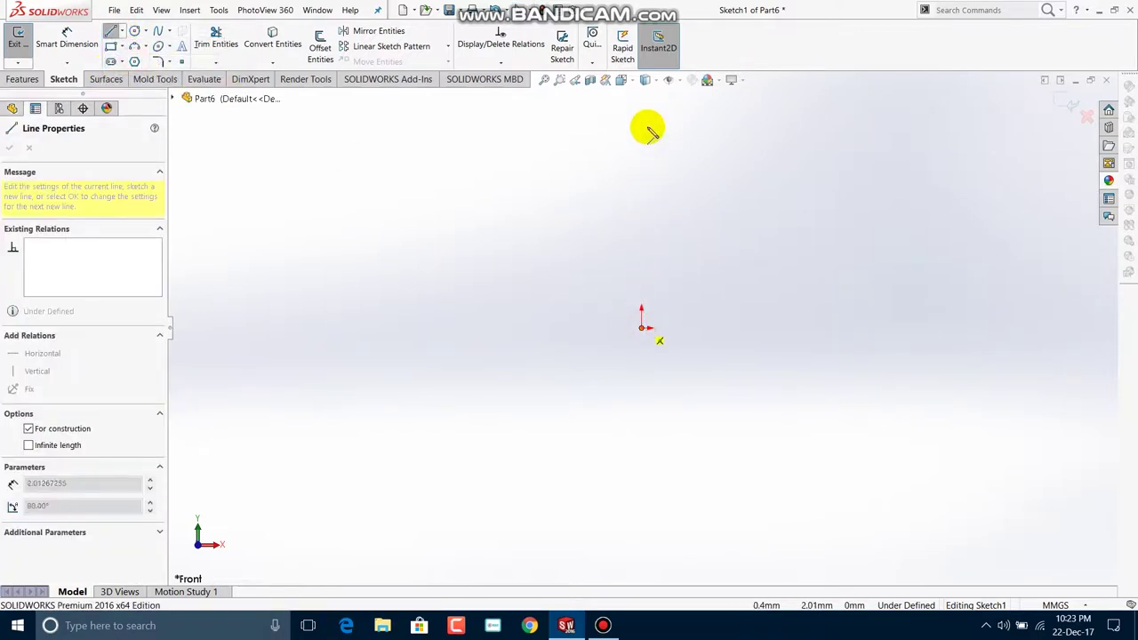
pyautogui.click(641, 113)
pyautogui.press('Escape')
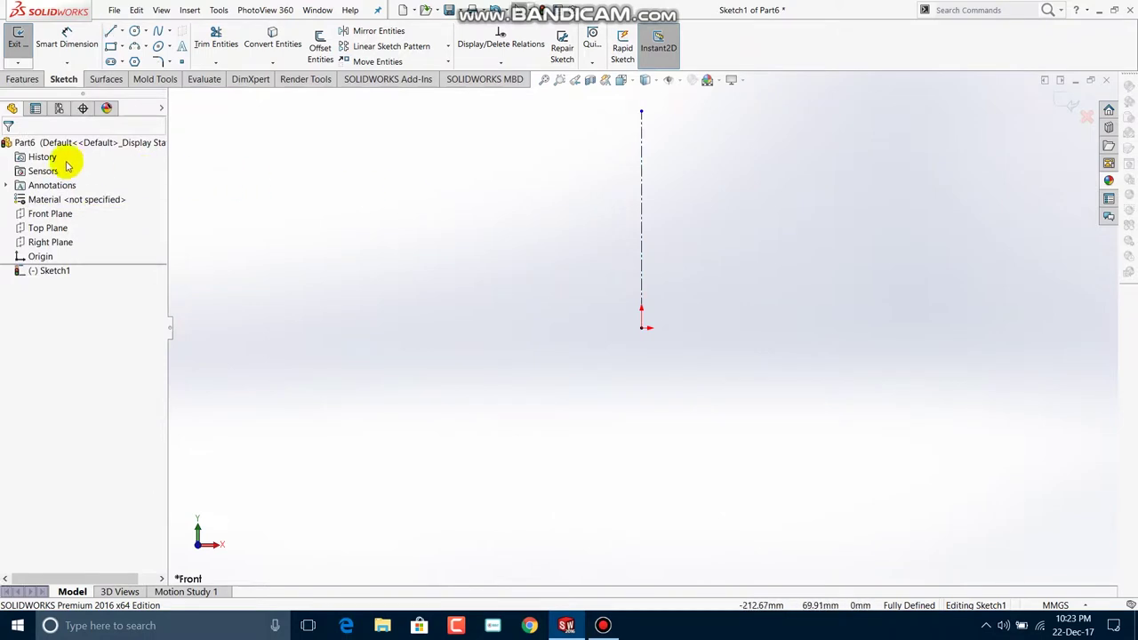
pyautogui.moveTo(543, 249)
pyautogui.keyDown('ctrl'); pyautogui.mouseDown(button='middle')
pyautogui.moveTo(509, 313)
pyautogui.moveTo(477, 451)
pyautogui.mouseUp(button='middle'); pyautogui.keyUp('ctrl')
pyautogui.moveTo(563, 366); pyautogui.dragTo(569, 96)
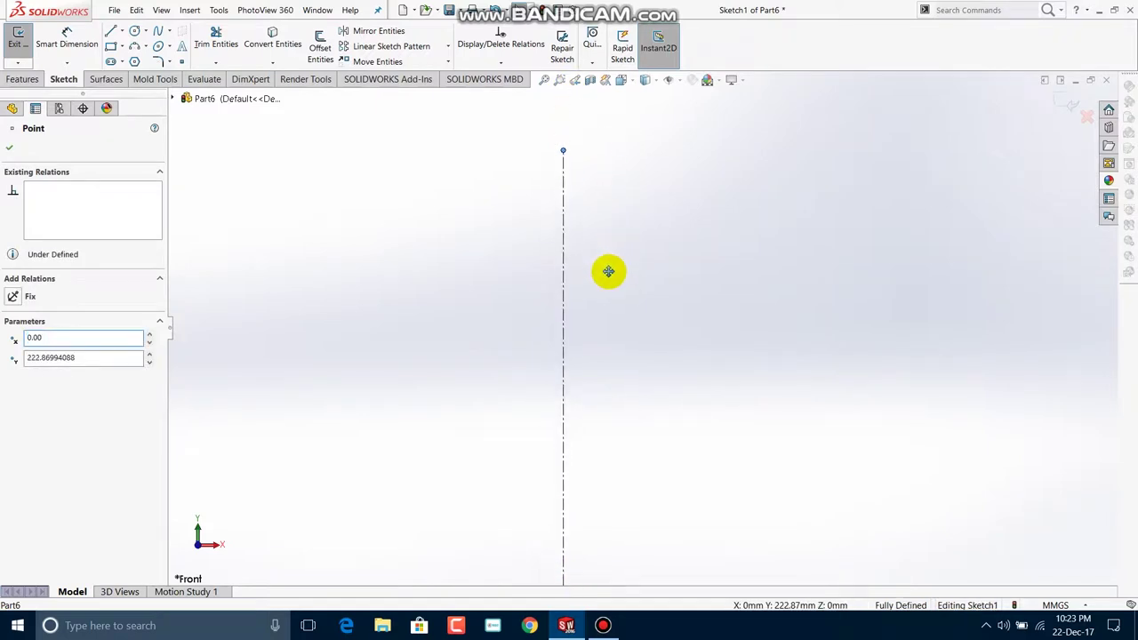
pyautogui.keyDown('shift'); pyautogui.moveTo(609, 208); pyautogui.dragTo(621, 293, button='middle'); pyautogui.keyUp('shift')
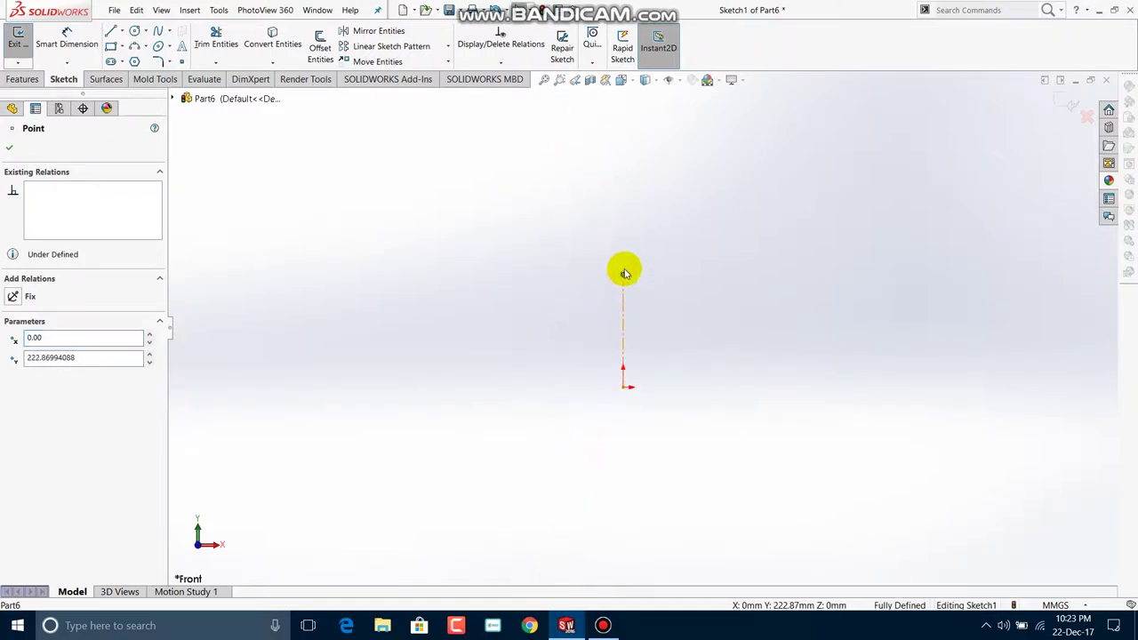
pyautogui.moveTo(625, 266); pyautogui.dragTo(625, 136)
pyautogui.moveTo(631, 95); pyautogui.dragTo(631, 93)
pyautogui.keyDown('ctrl'); pyautogui.moveTo(673, 201); pyautogui.dragTo(629, 384, button='middle'); pyautogui.keyUp('ctrl')
pyautogui.moveTo(578, 289); pyautogui.dragTo(582, 141)
pyautogui.keyDown('ctrl'); pyautogui.moveTo(655, 403); pyautogui.dragTo(644, 329, button='middle'); pyautogui.keyUp('ctrl')
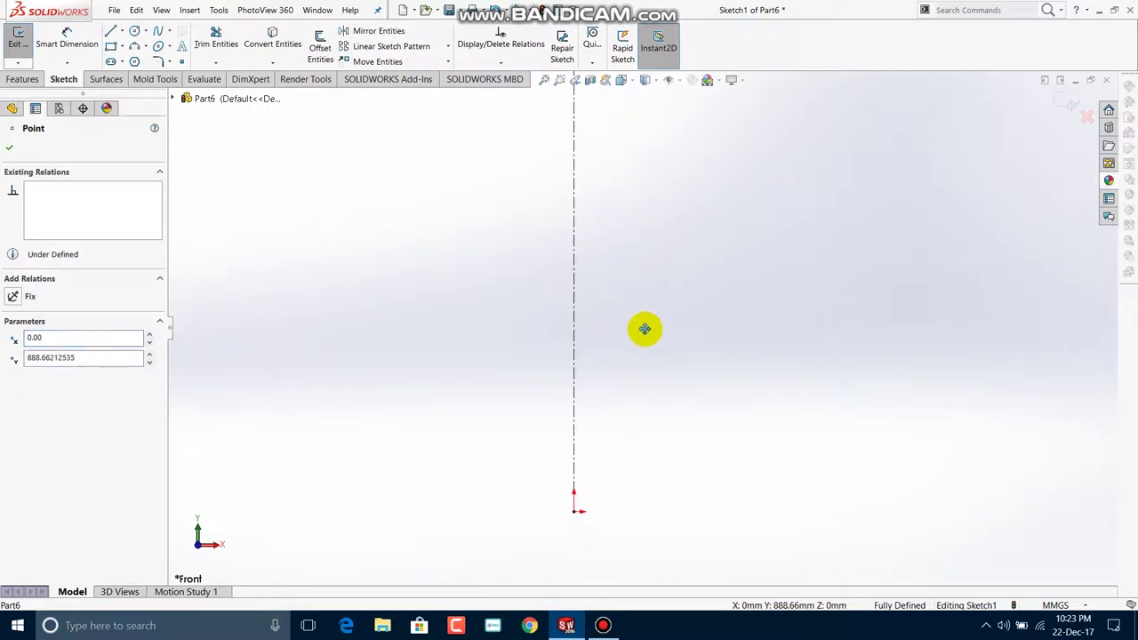
# Draw two horizontal lines to the right, one at the origin and one near the centerline's top
pyautogui.click(123, 32)
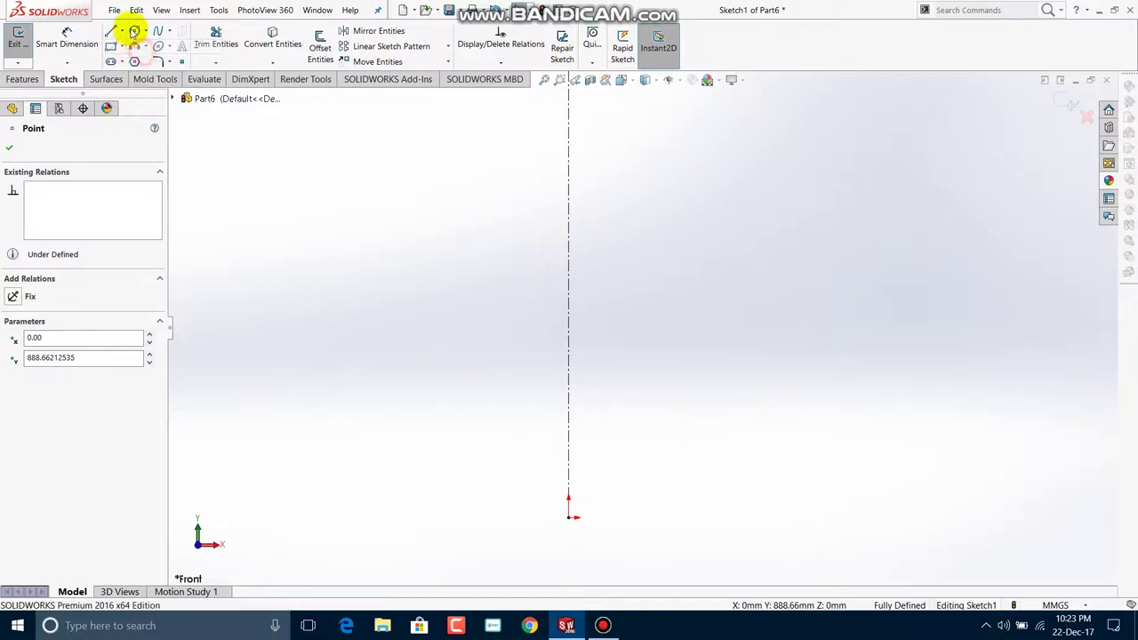
pyautogui.click(112, 32)
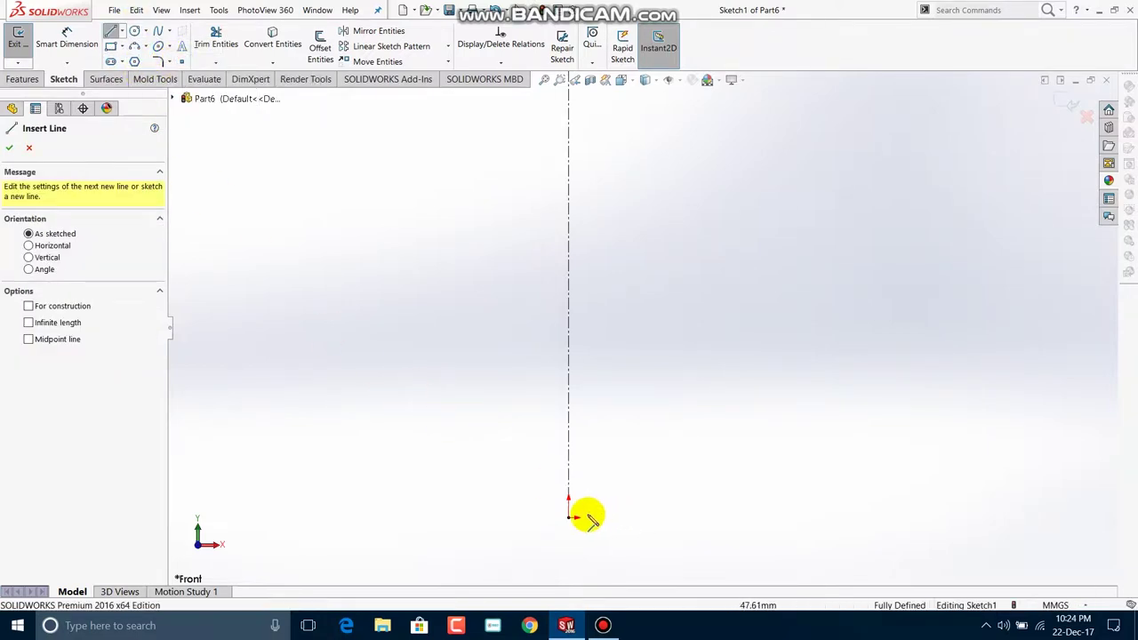
pyautogui.click(570, 517)
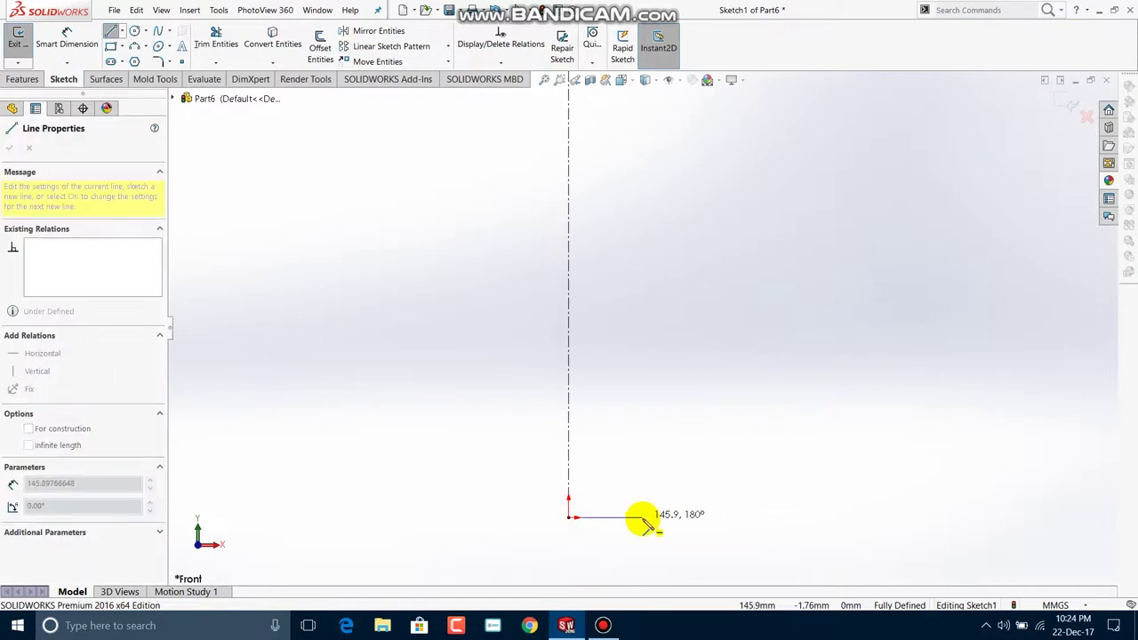
pyautogui.click(642, 519)
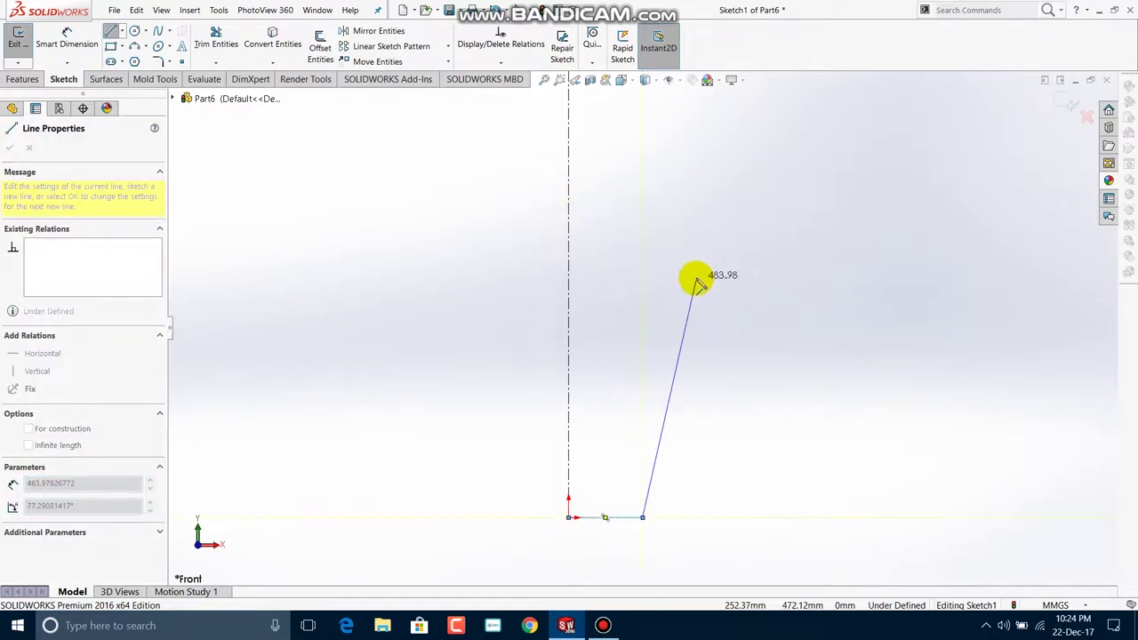
pyautogui.rightClick(682, 272)
pyautogui.click(712, 283)
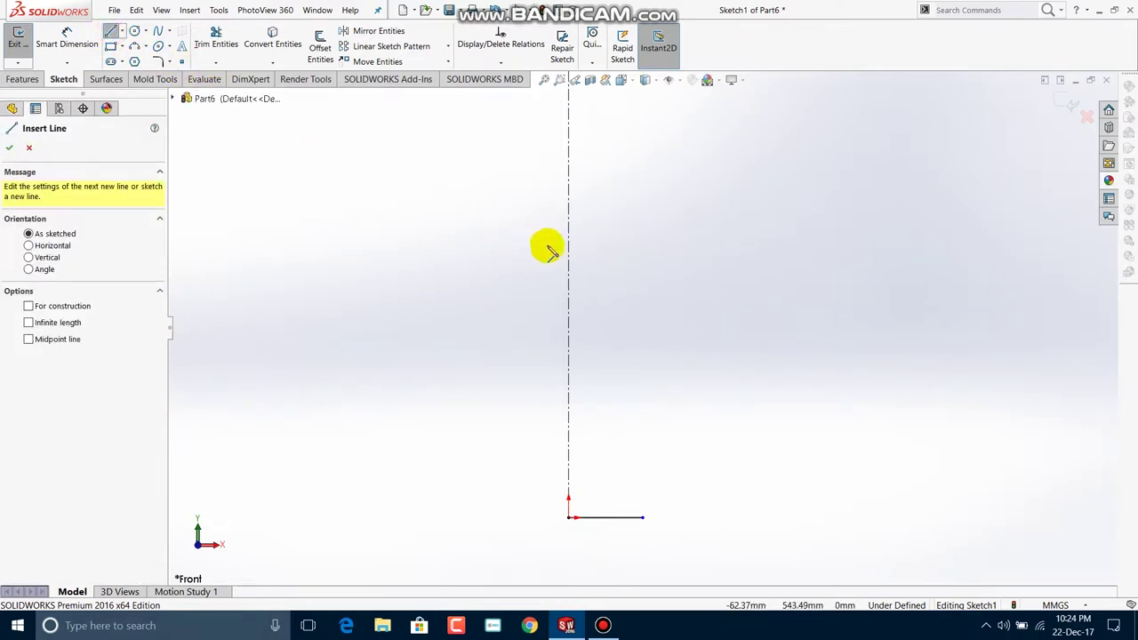
pyautogui.click(569, 152)
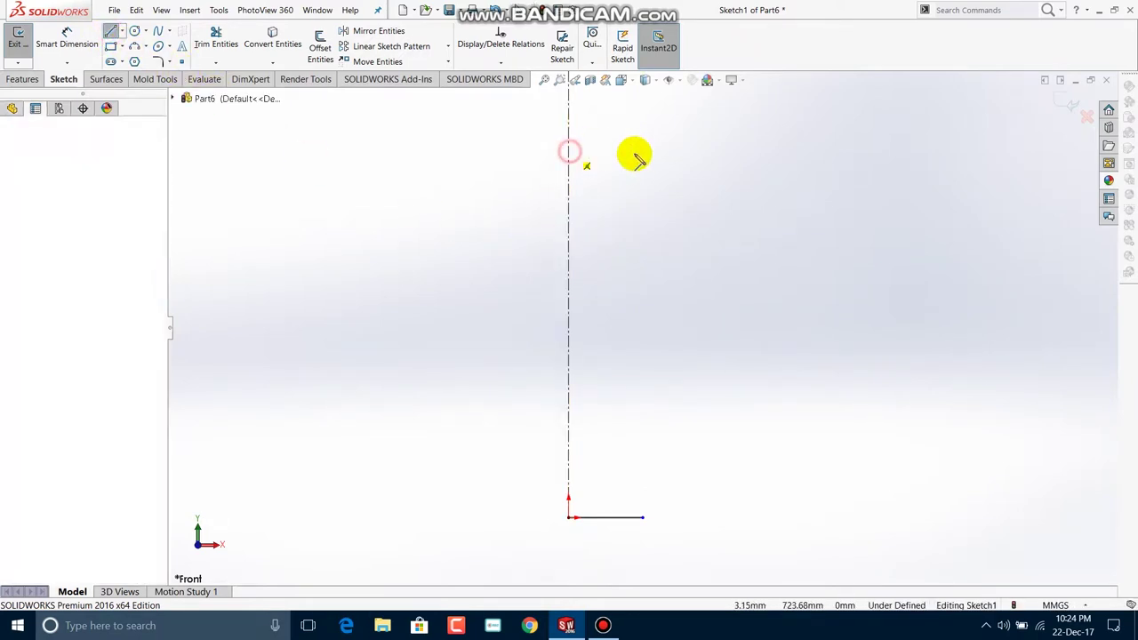
pyautogui.click(676, 152)
pyautogui.press('Escape')
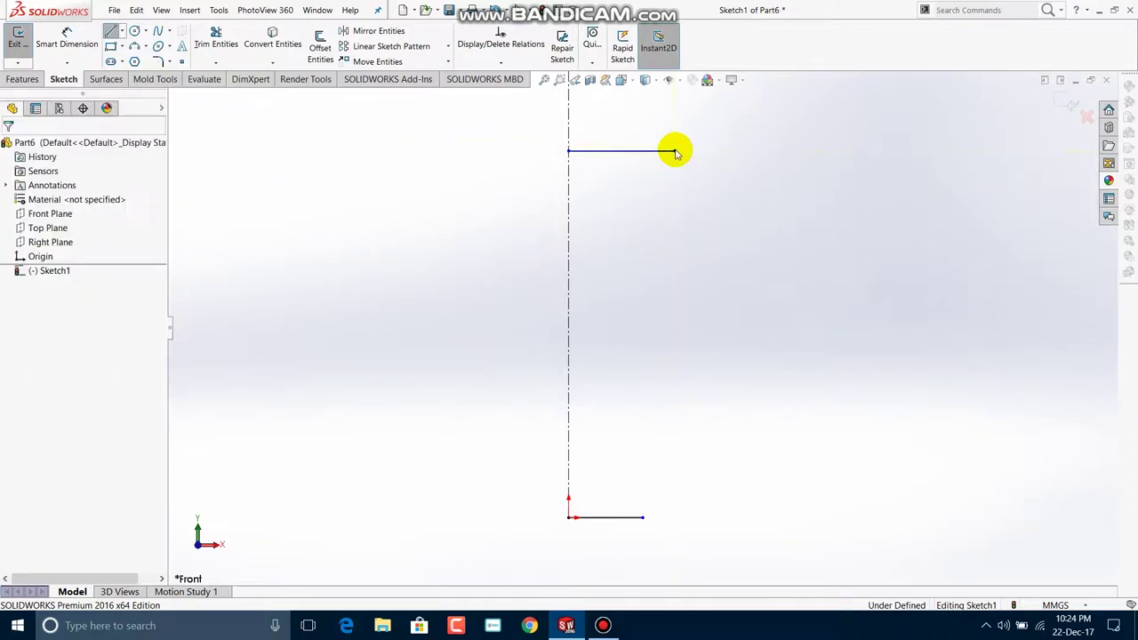
pyautogui.click(62, 44)
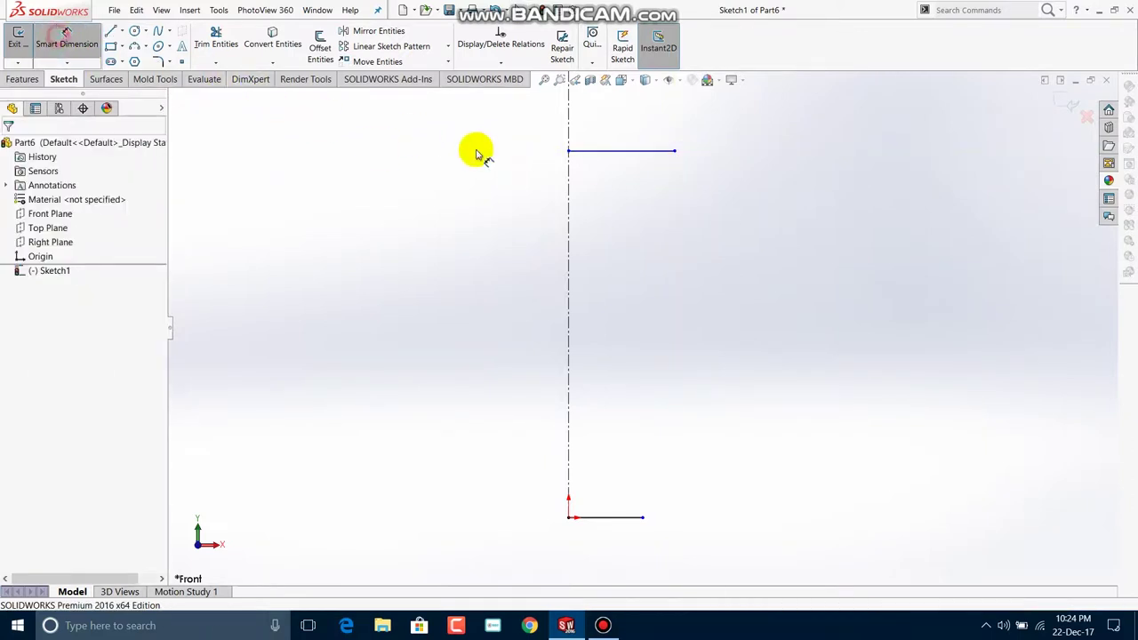
# Dimension the line spacing to 207 and the top line length to 39.75
pyautogui.click(614, 152)
pyautogui.click(622, 516)
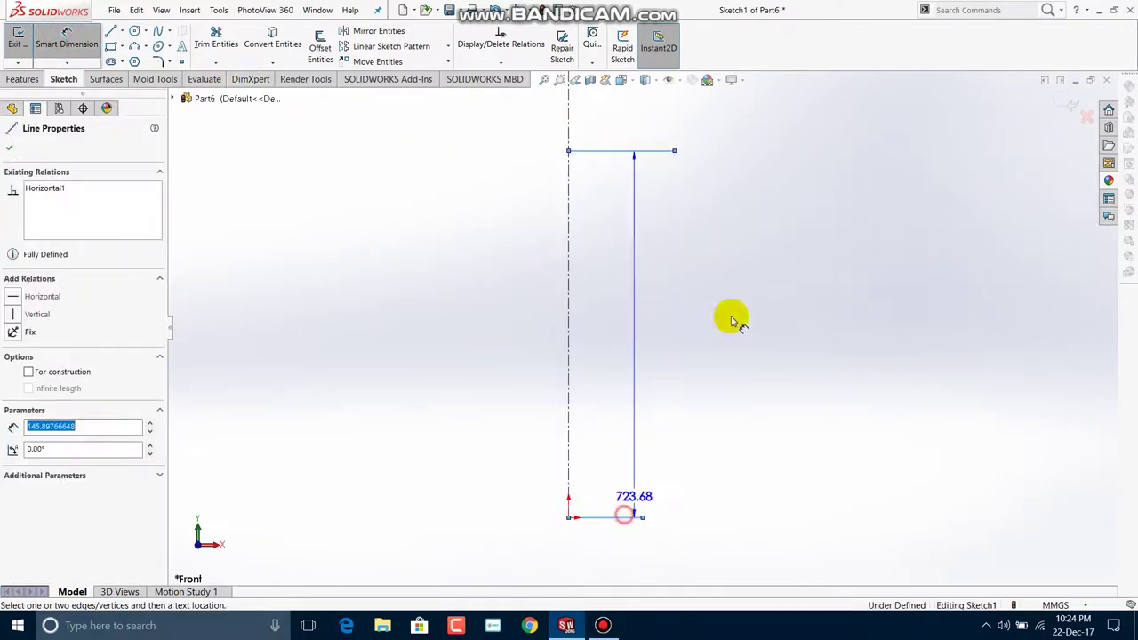
pyautogui.click(745, 334)
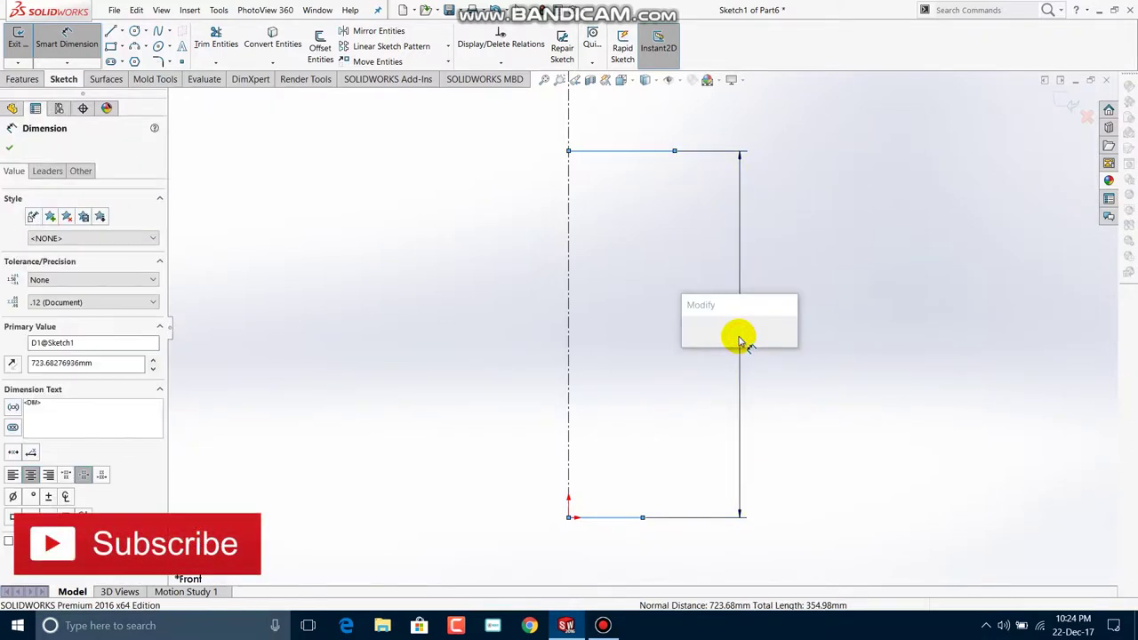
pyautogui.write('207')
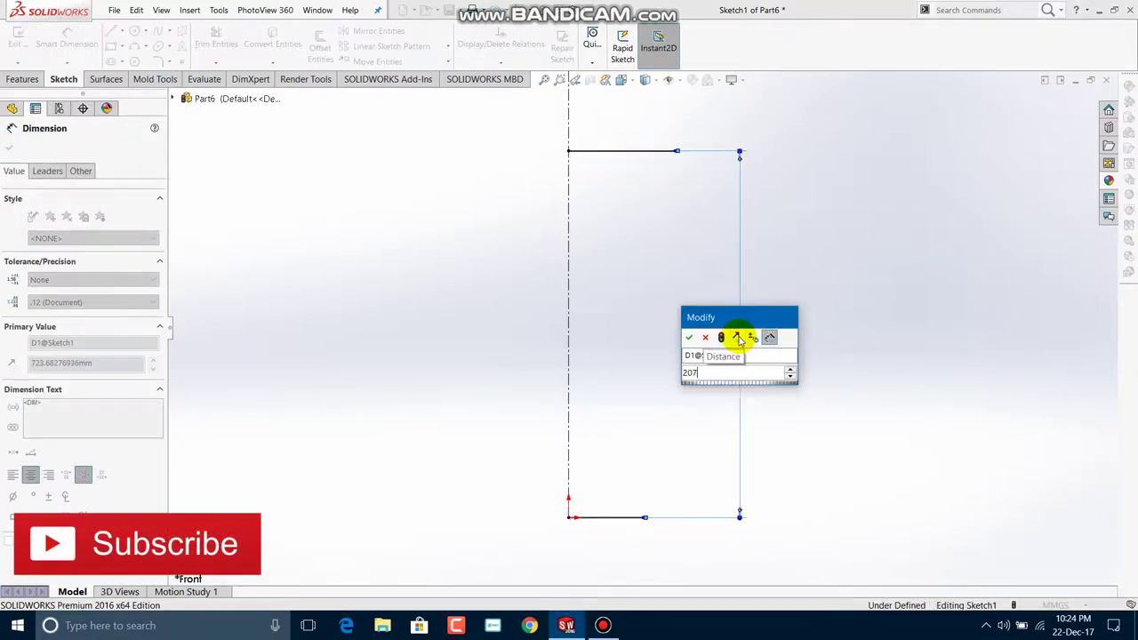
pyautogui.press('Return')
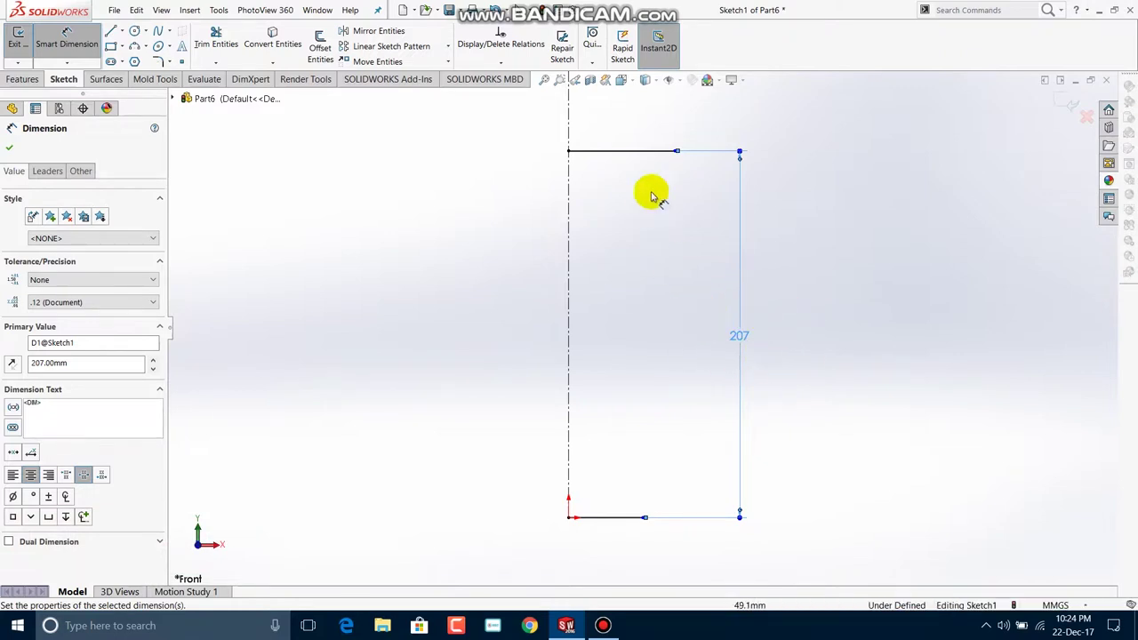
pyautogui.click(614, 153)
pyautogui.click(617, 216)
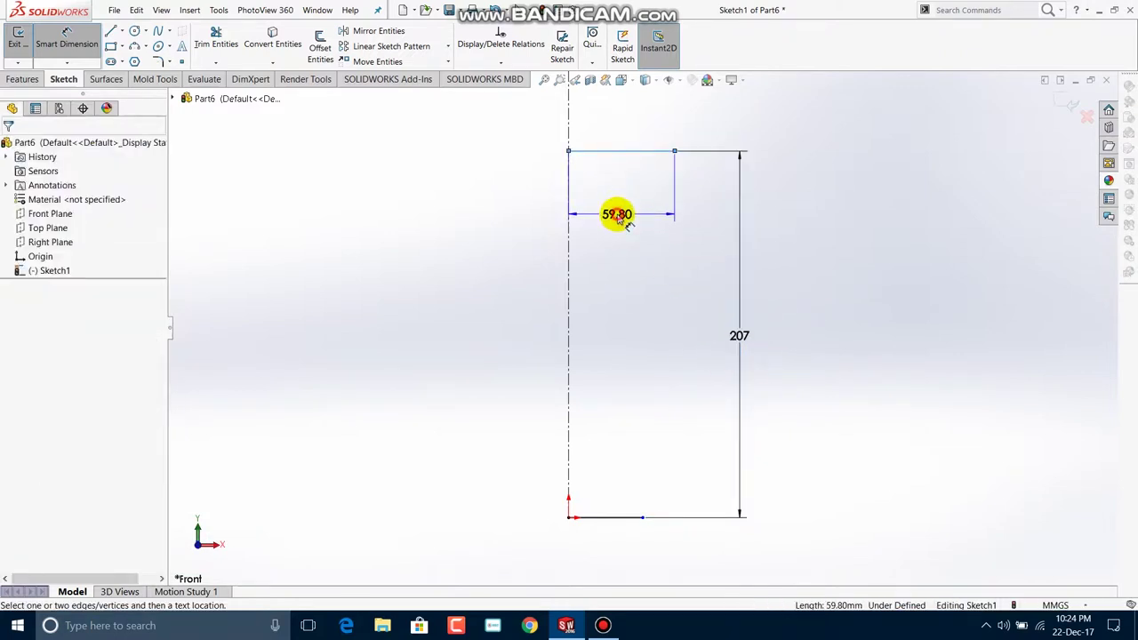
pyautogui.write('39.75')
pyautogui.press('Return')
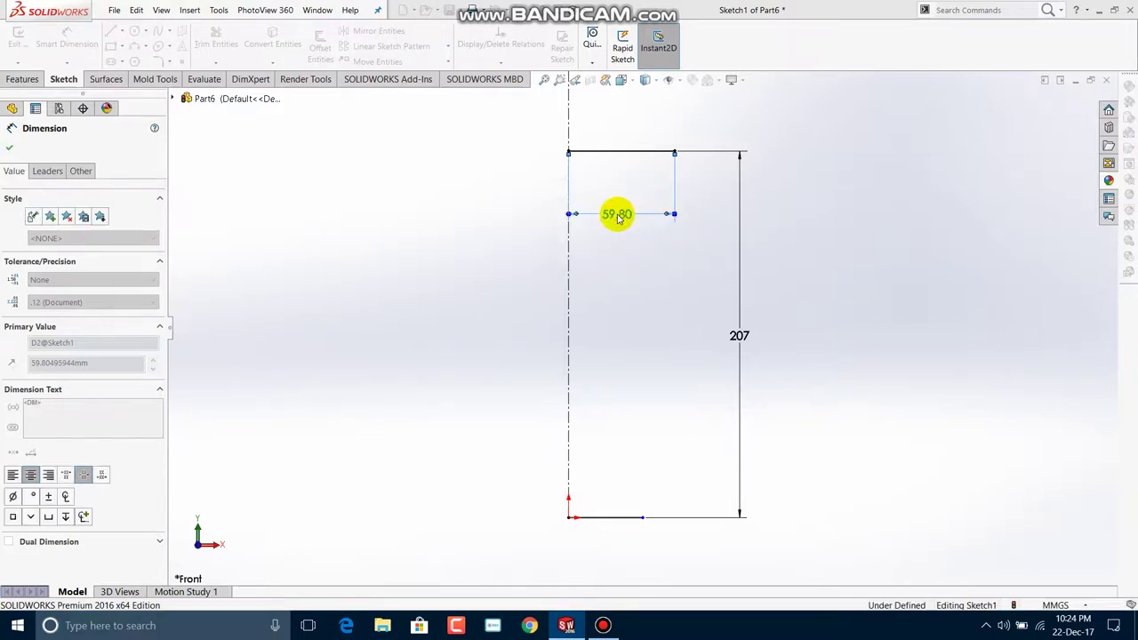
# Set the bottom line length to 36.25 and move the 39.75 label above the top line
pyautogui.click(604, 517)
pyautogui.click(604, 550)
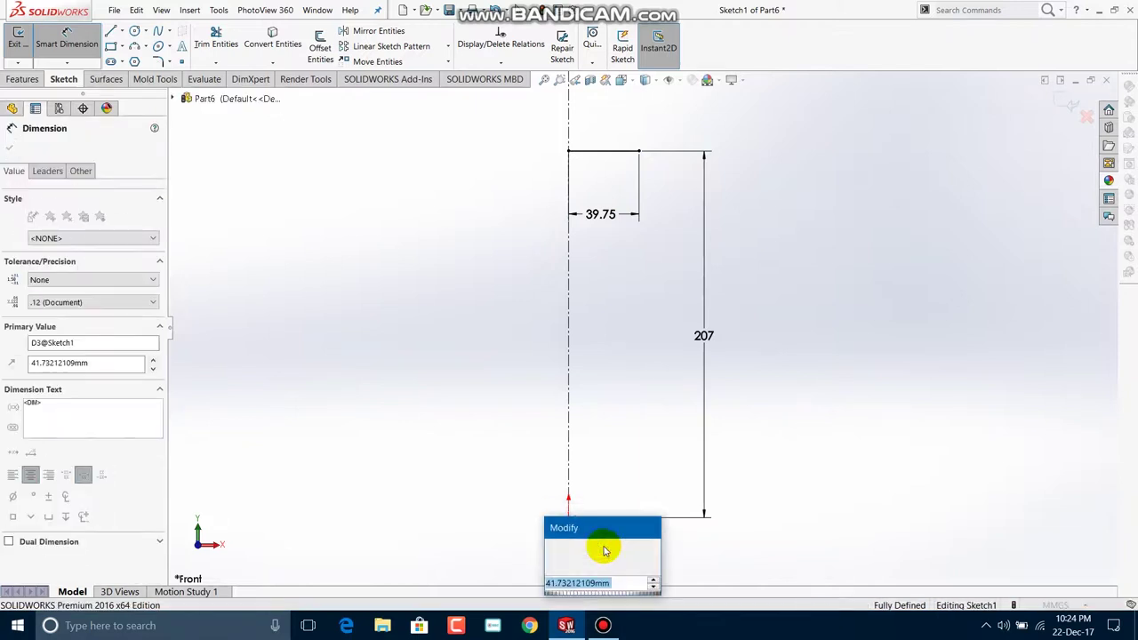
pyautogui.write('36.25')
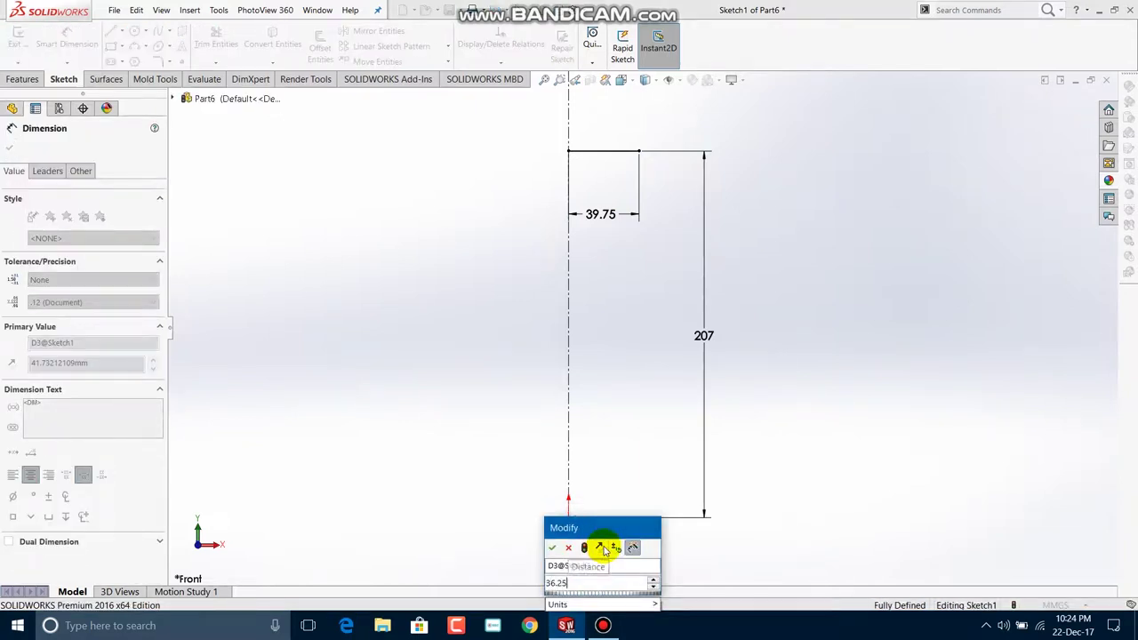
pyautogui.press('Escape')
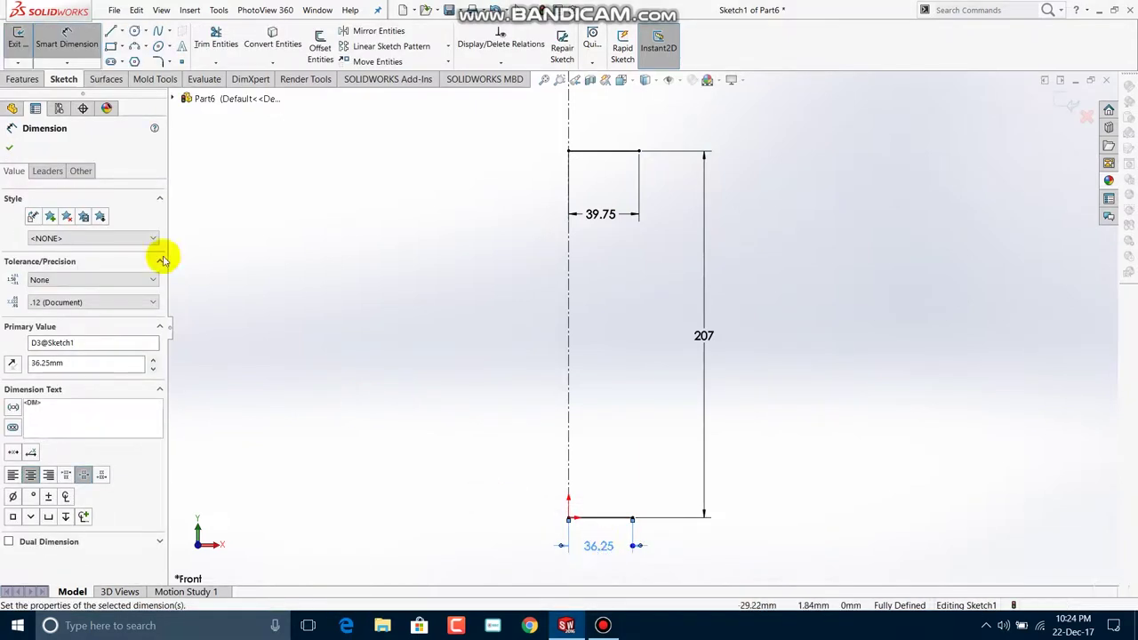
pyautogui.click(10, 151)
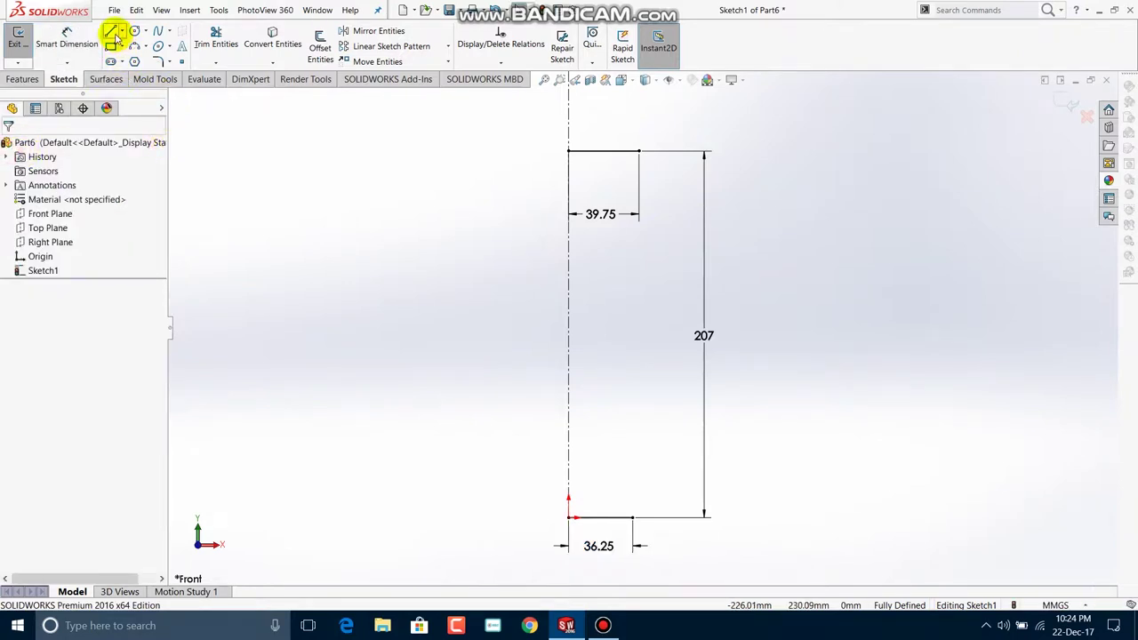
pyautogui.moveTo(615, 213); pyautogui.dragTo(605, 137)
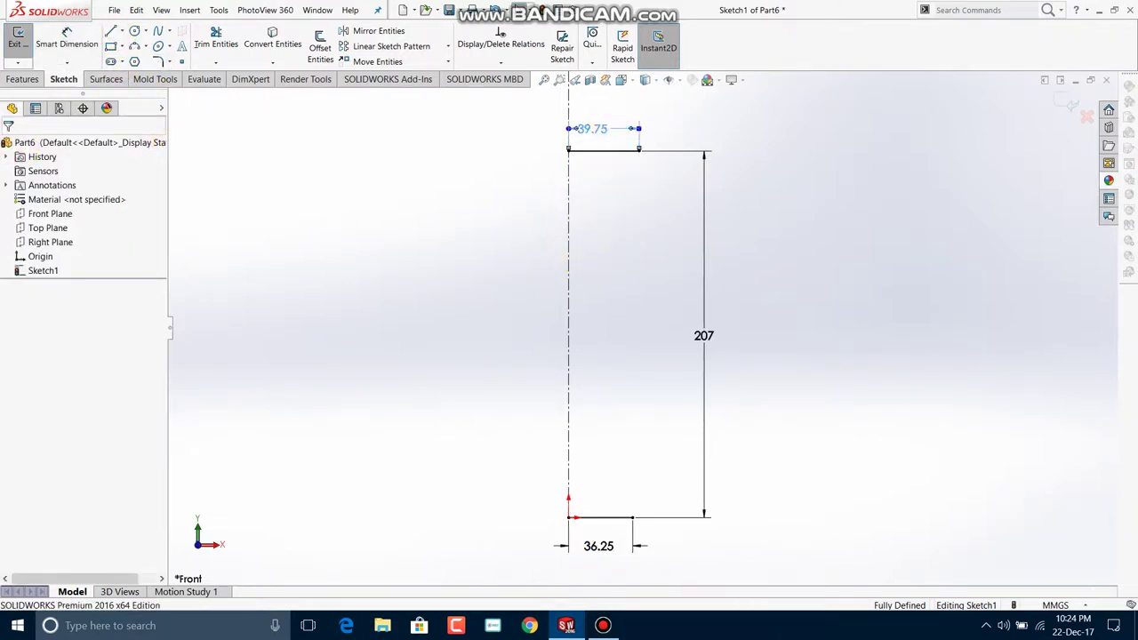
pyautogui.click(109, 34)
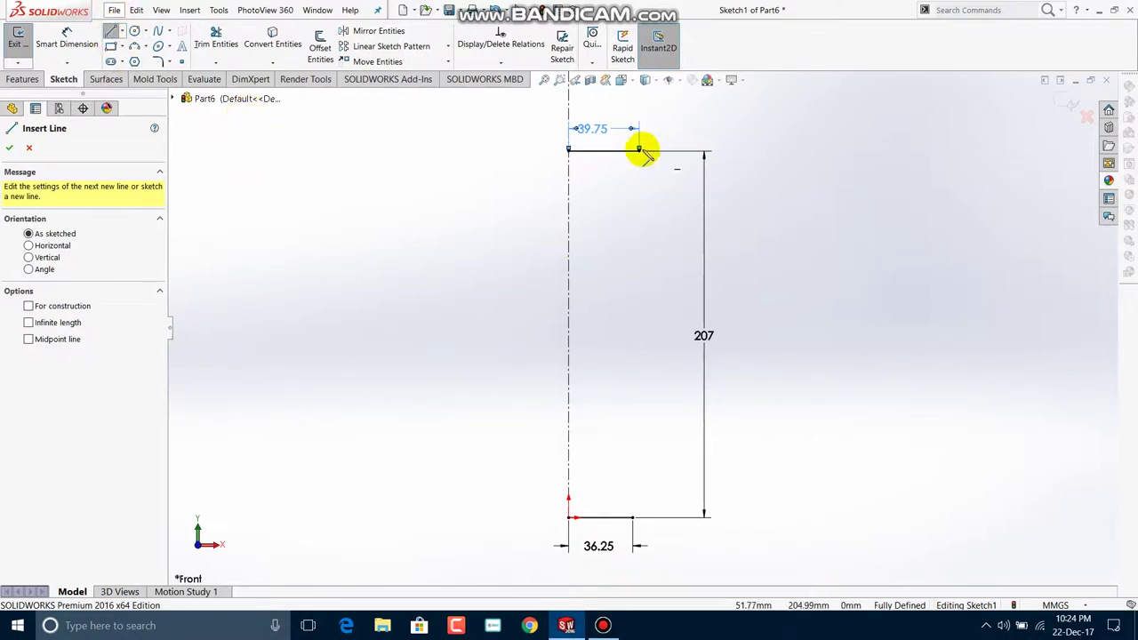
# Draw a circle centred on the centreline endpoint, reaching the 39.75 line's end
pyautogui.click(134, 31)
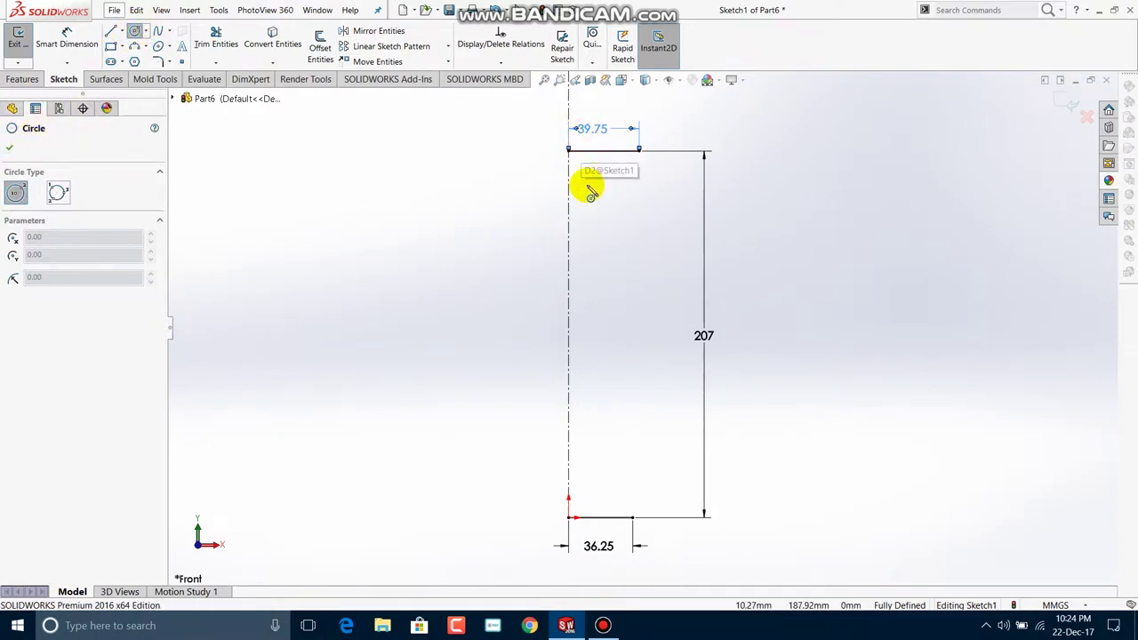
pyautogui.scroll(-3, 591, 192)
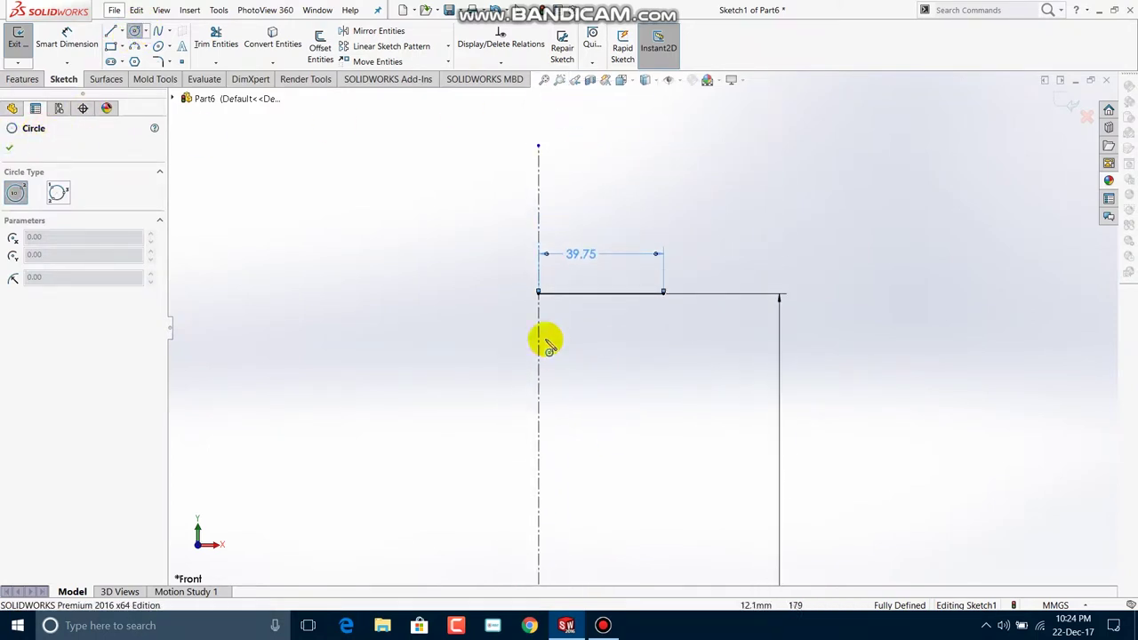
pyautogui.click(538, 294)
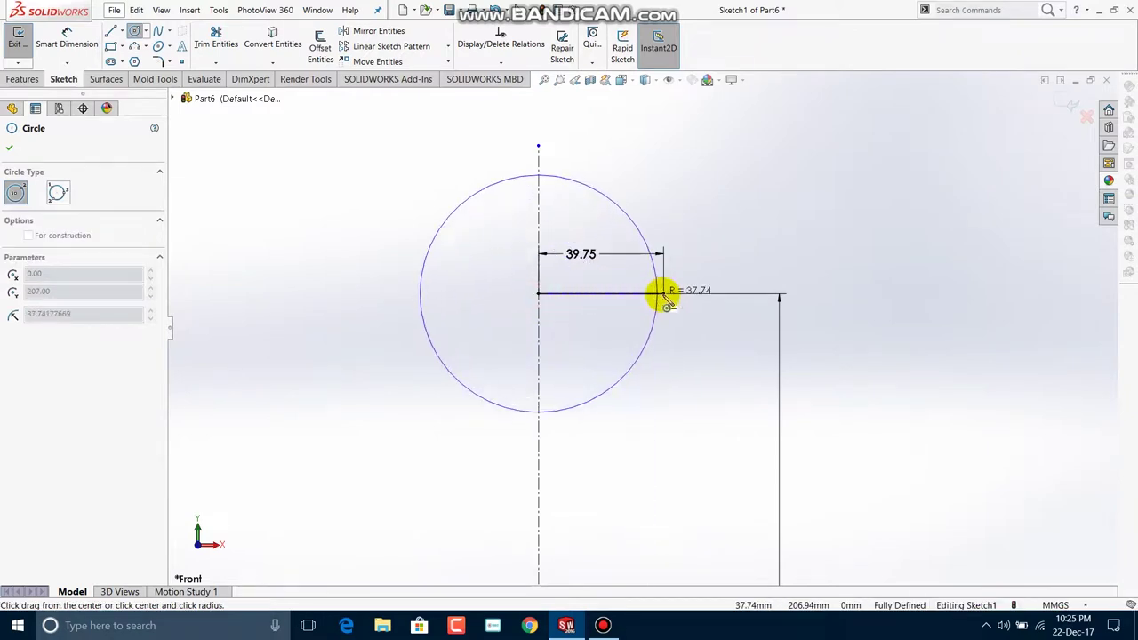
pyautogui.click(664, 294)
pyautogui.click(9, 144)
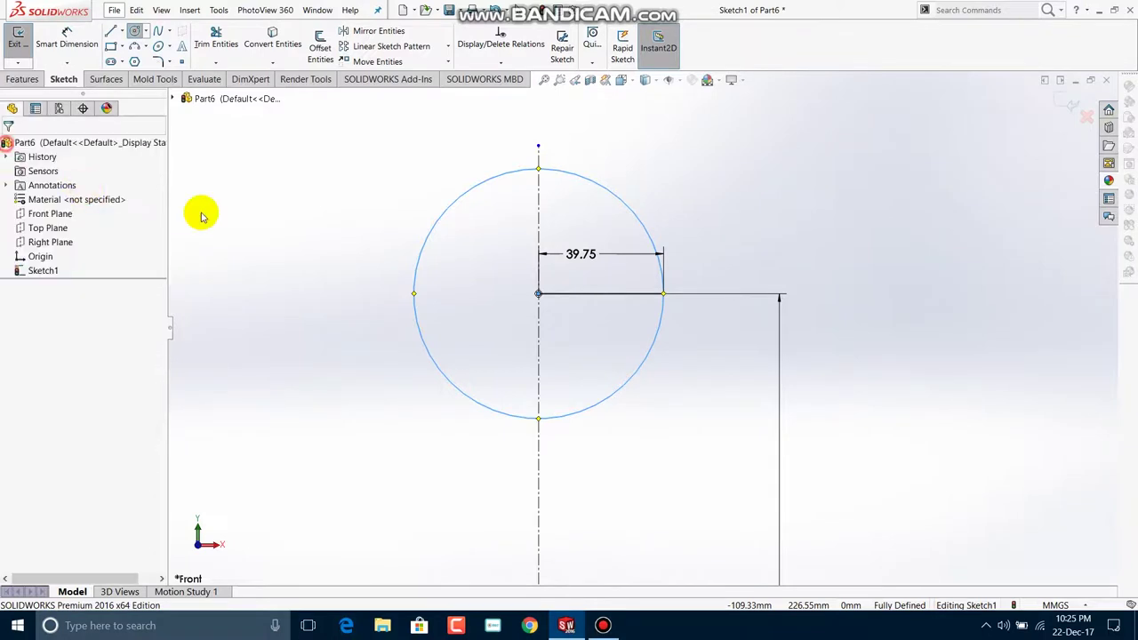
# Extend the centreline upward and draw a corner rectangle from its top down into the circle
pyautogui.scroll(1, 617, 173)
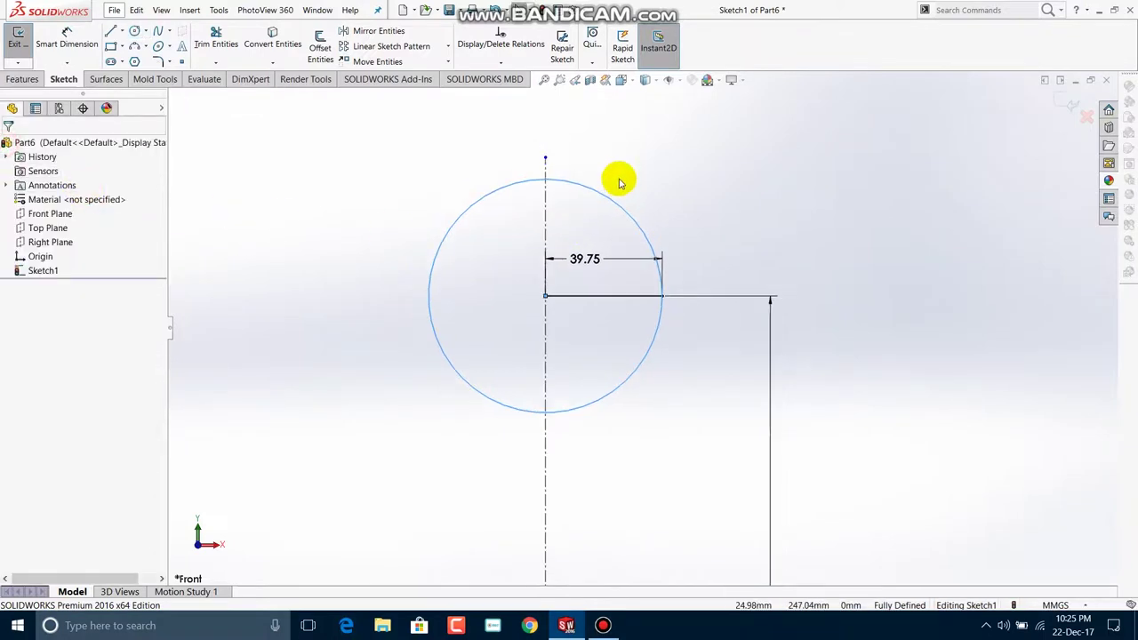
pyautogui.keyDown('ctrl'); pyautogui.moveTo(617, 246); pyautogui.dragTo(590, 364, button='middle'); pyautogui.keyUp('ctrl')
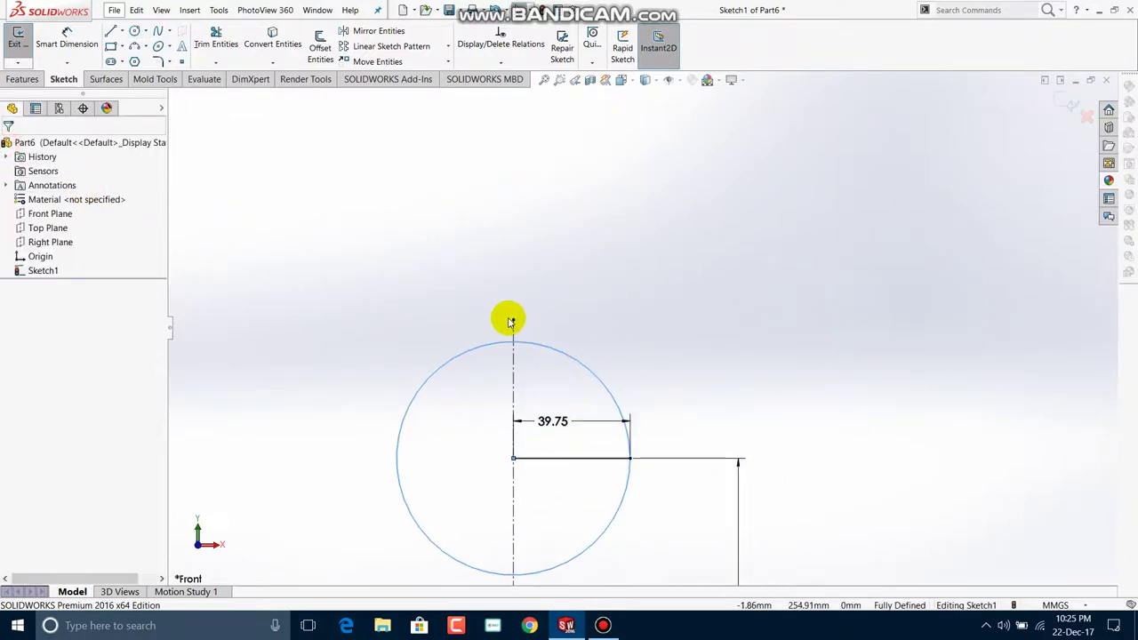
pyautogui.moveTo(514, 320); pyautogui.dragTo(515, 89)
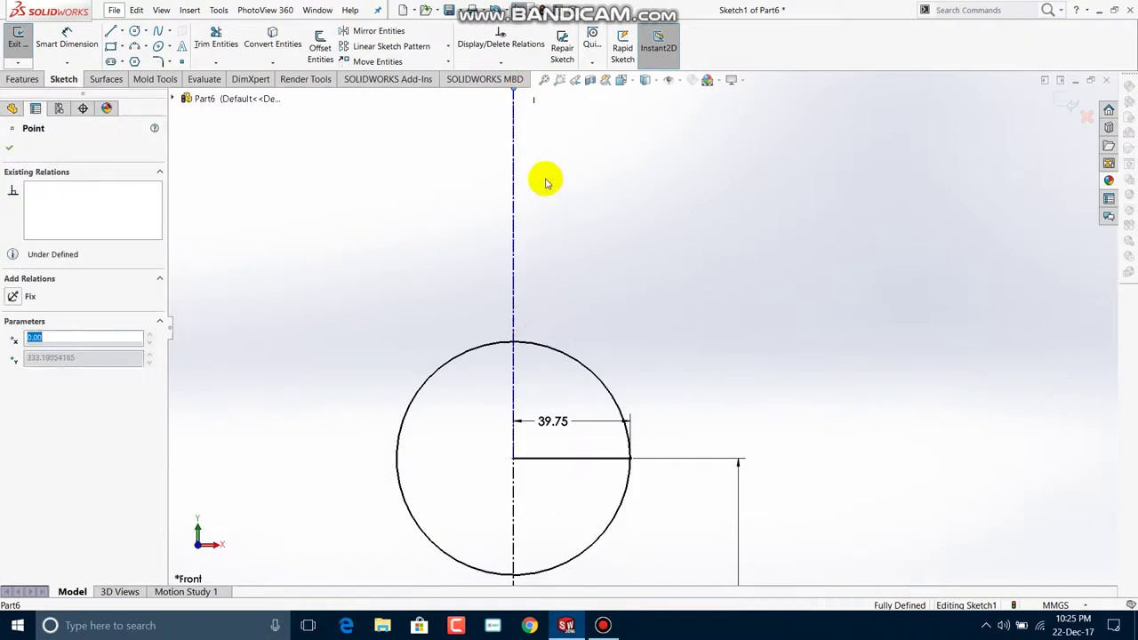
pyautogui.click(121, 46)
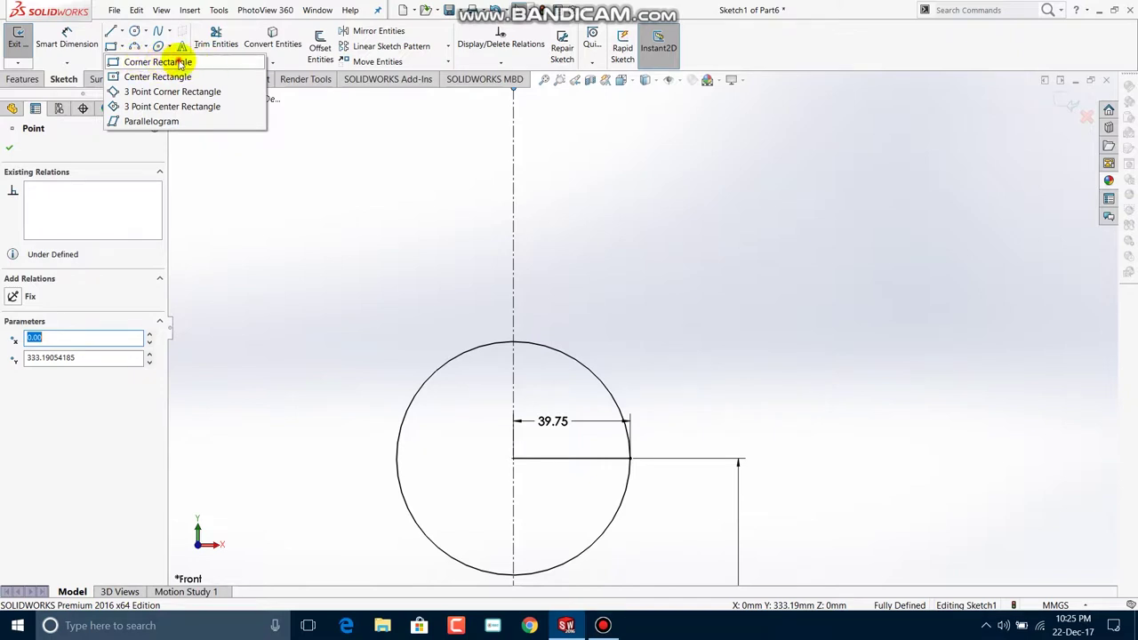
pyautogui.click(158, 63)
pyautogui.click(513, 105)
pyautogui.click(577, 384)
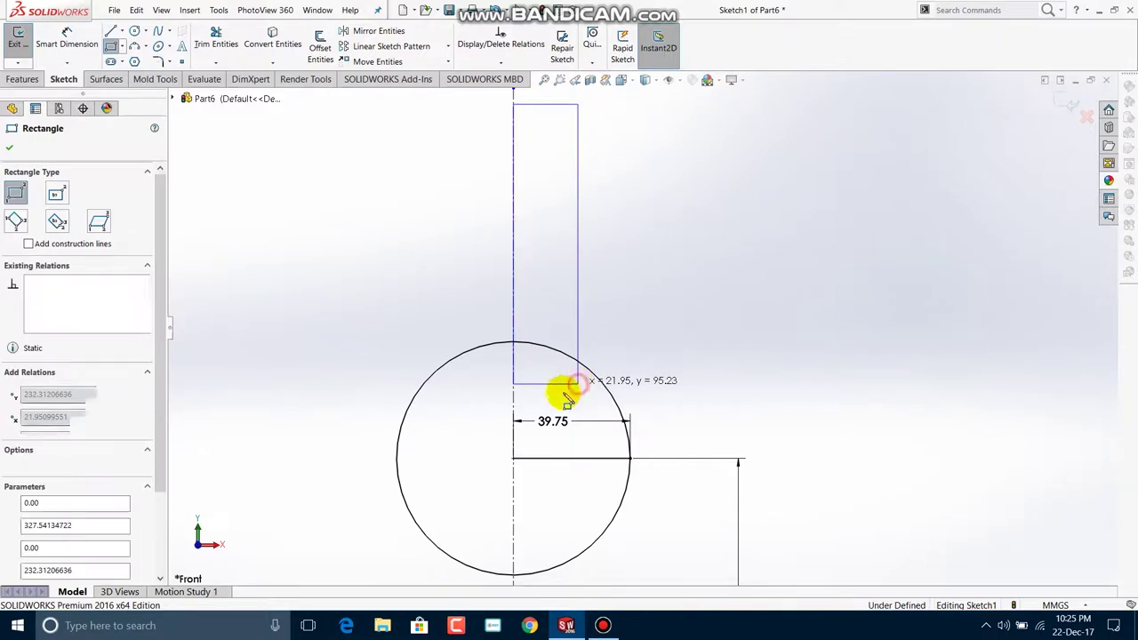
pyautogui.click(9, 149)
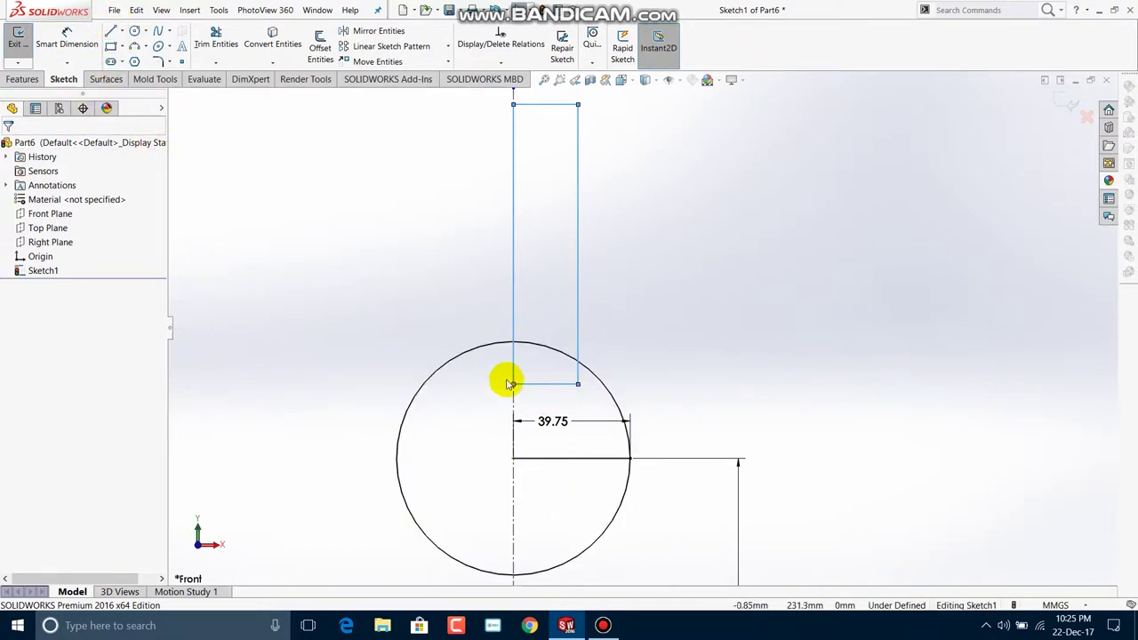
# Trim the circle down to its upper-right quarter arc
pyautogui.click(216, 37)
pyautogui.moveTo(435, 353); pyautogui.dragTo(433, 407)
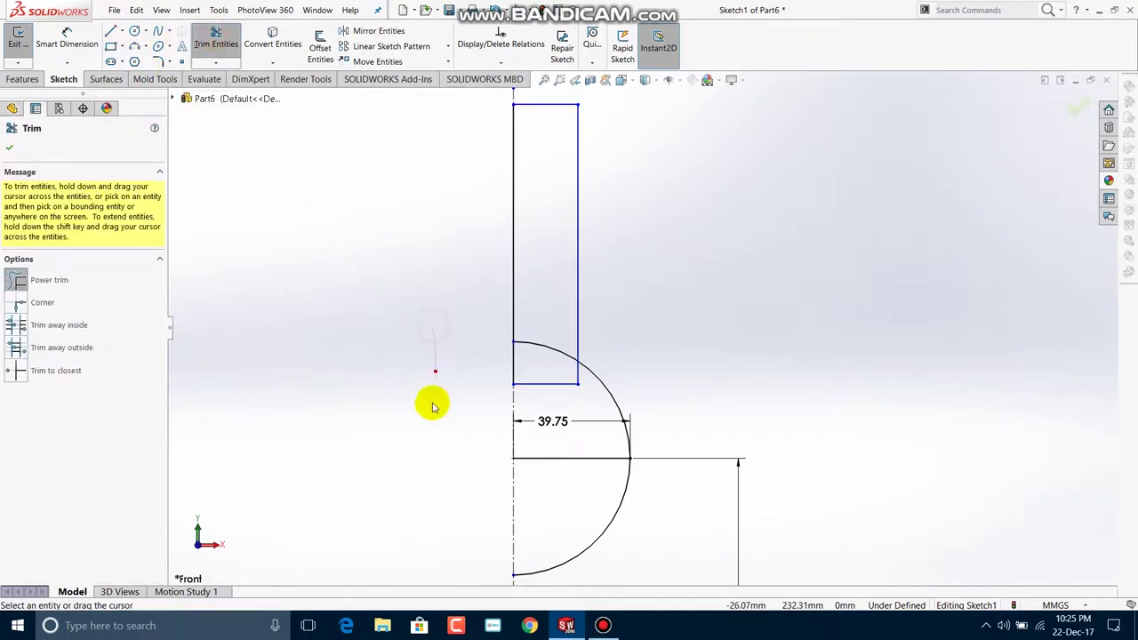
pyautogui.moveTo(620, 529); pyautogui.dragTo(549, 546)
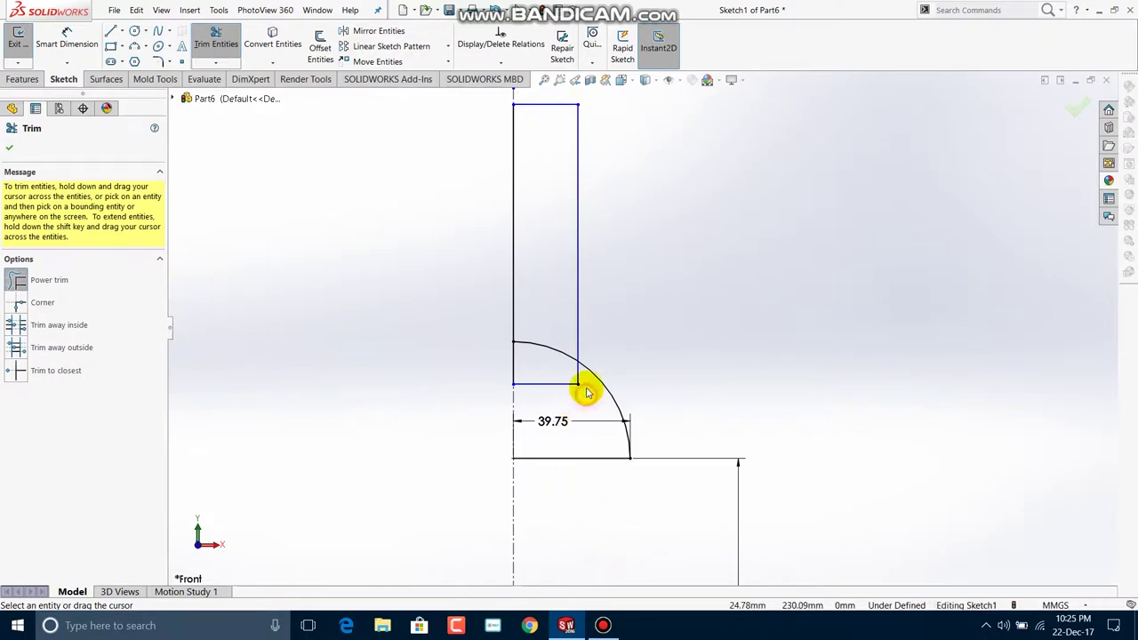
pyautogui.click(8, 150)
pyautogui.click(68, 40)
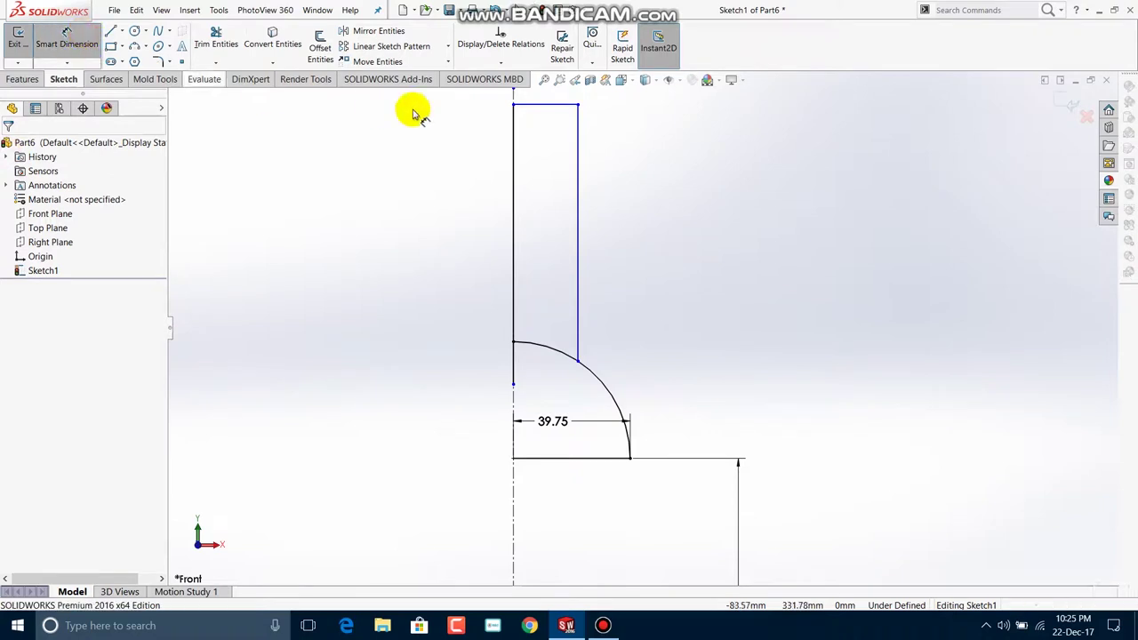
pyautogui.click(551, 104)
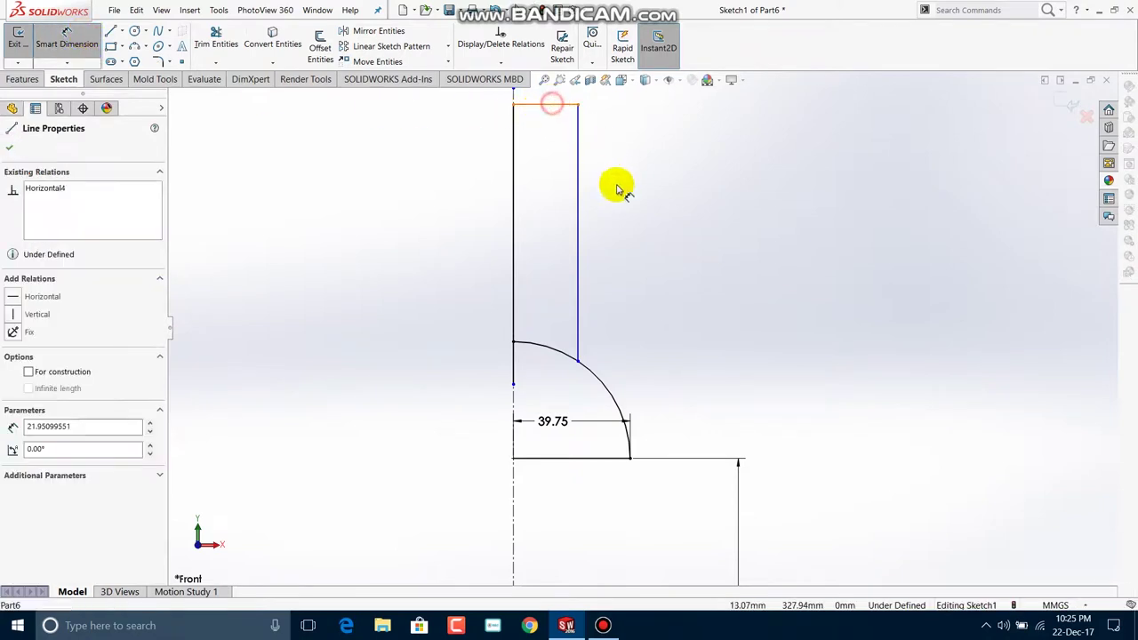
# Dimension the overall sketch height to 314
pyautogui.scroll(5, 610, 267)
pyautogui.scroll(2, 622, 318)
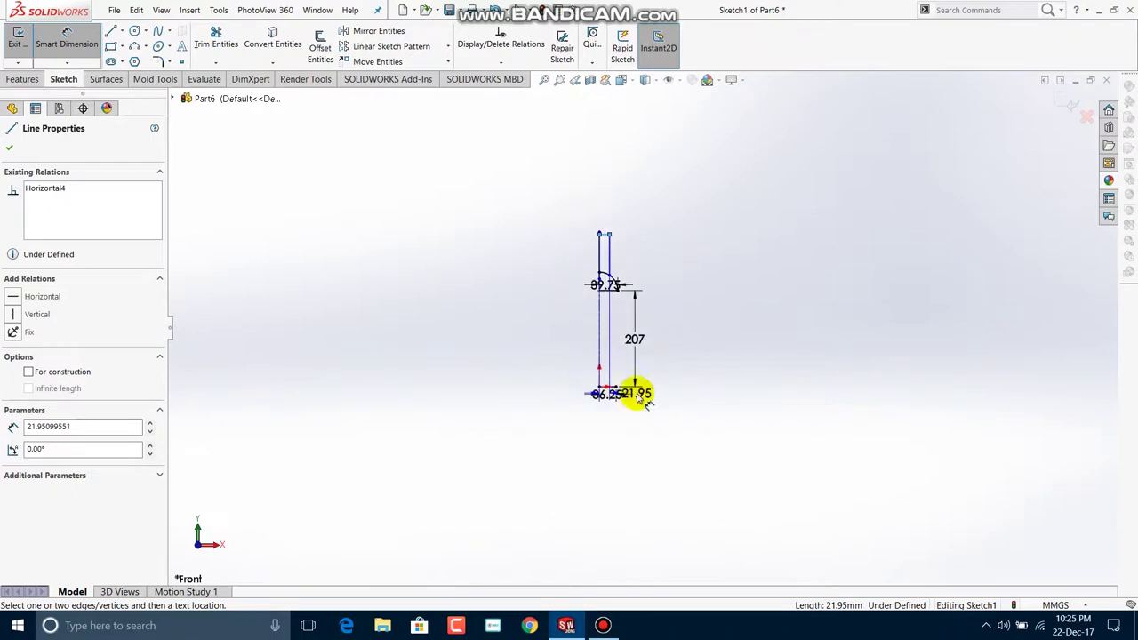
pyautogui.scroll(2, 552, 302)
pyautogui.scroll(-2, 552, 303)
pyautogui.scroll(-1, 459, 348)
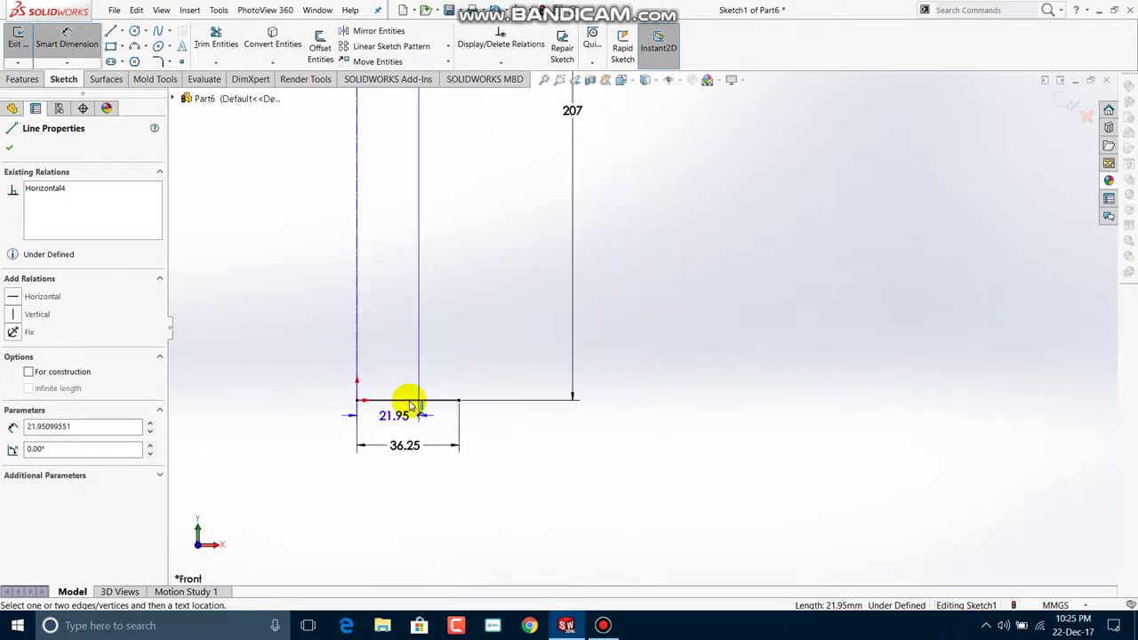
pyautogui.click(451, 401)
pyautogui.click(757, 204)
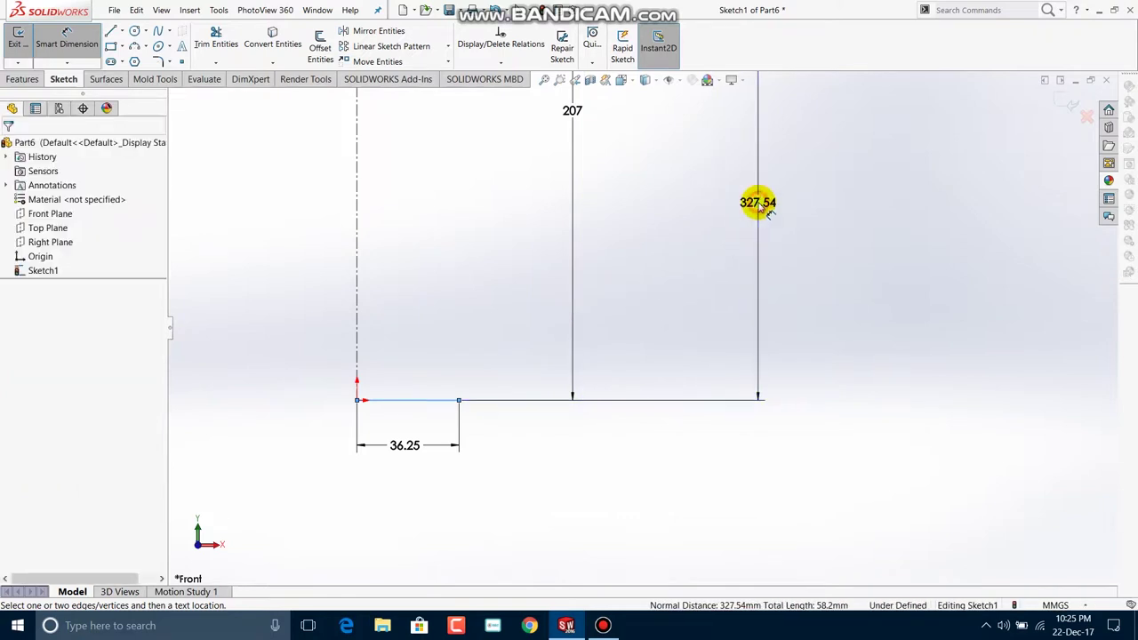
pyautogui.write('31')
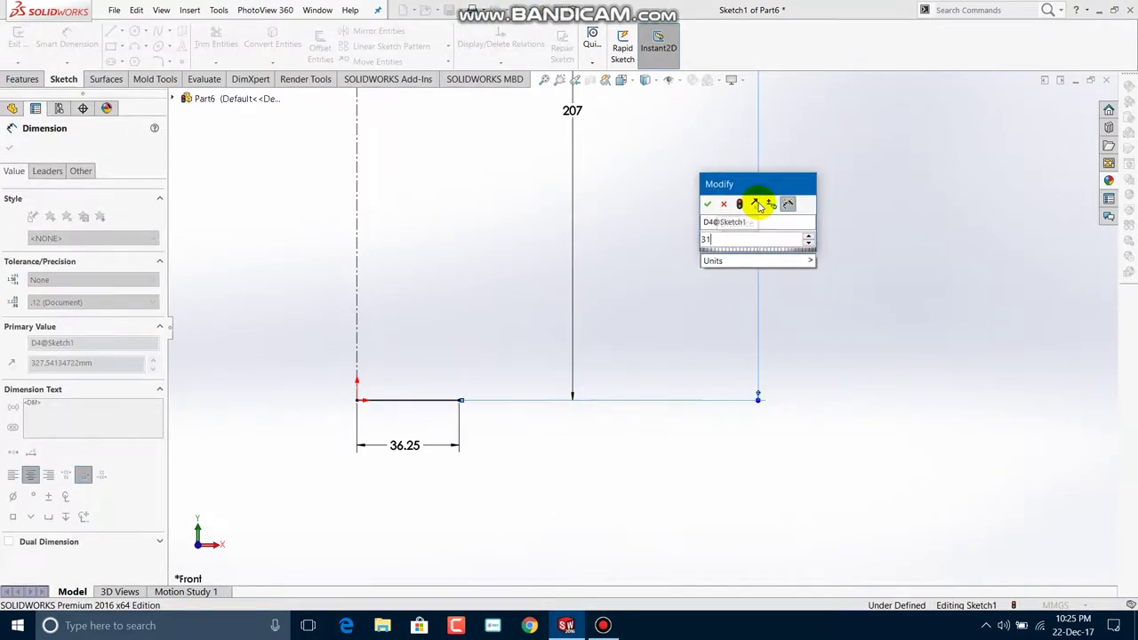
pyautogui.press('Return')
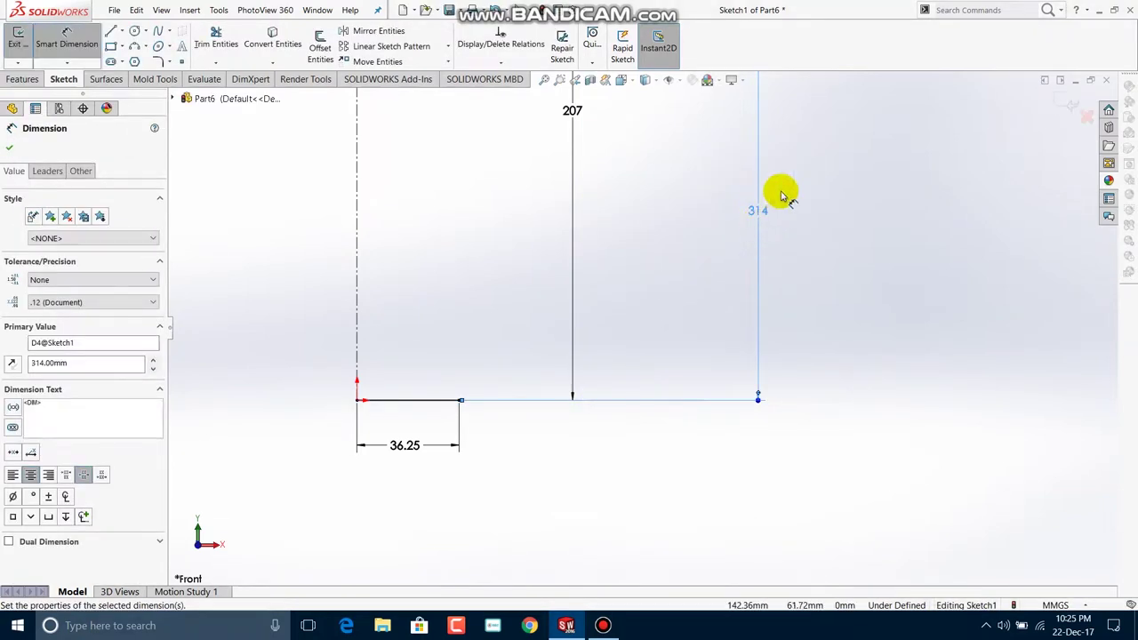
pyautogui.click(9, 148)
# Trim away the part of the shoulder arc inside the neck
pyautogui.scroll(3, 267, 205)
pyautogui.keyDown('ctrl'); pyautogui.moveTo(437, 137); pyautogui.dragTo(431, 394, button='middle'); pyautogui.keyUp('ctrl')
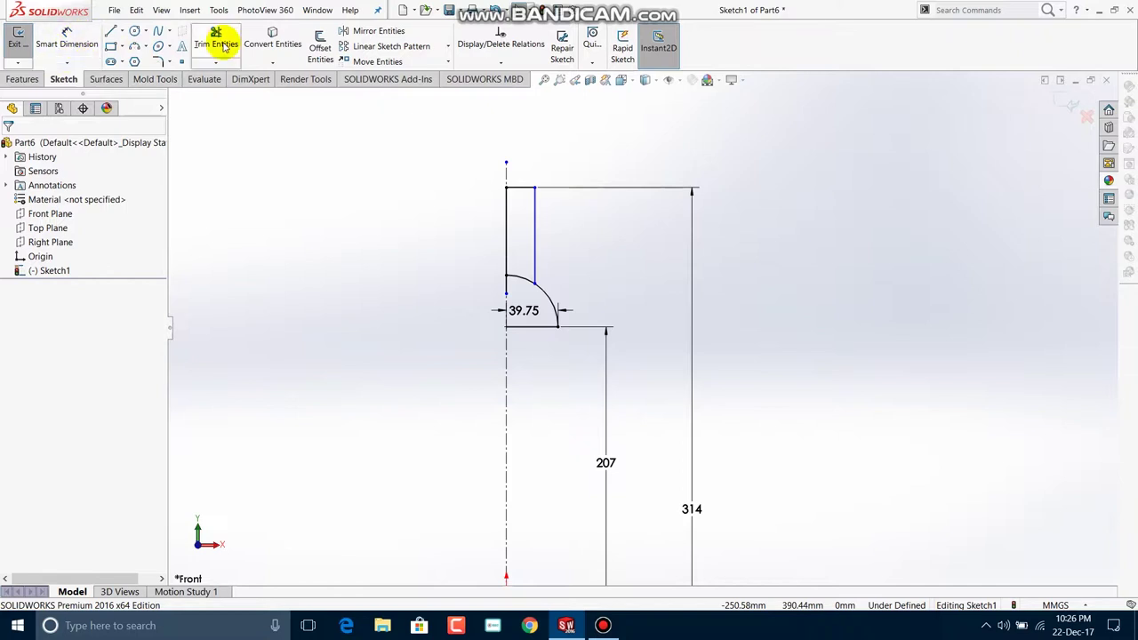
pyautogui.click(218, 40)
pyautogui.scroll(-2, 482, 198)
pyautogui.scroll(-2, 465, 169)
pyautogui.scroll(1, 703, 317)
pyautogui.moveTo(520, 364); pyautogui.dragTo(525, 297)
pyautogui.click(9, 147)
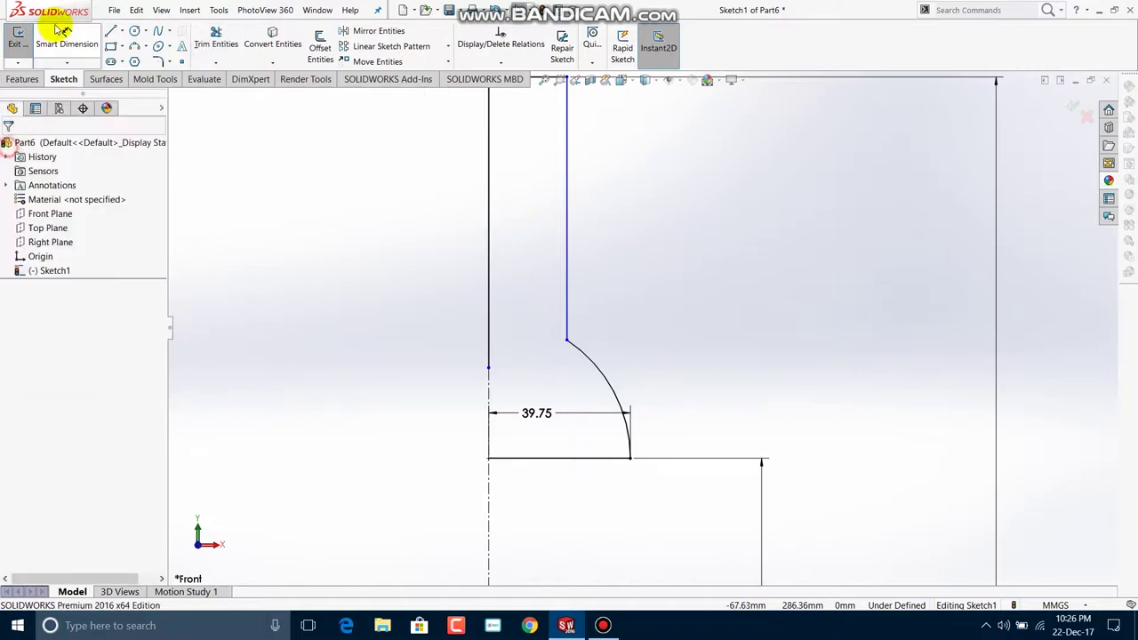
# Dimension the neck width to 13.80
pyautogui.click(67, 37)
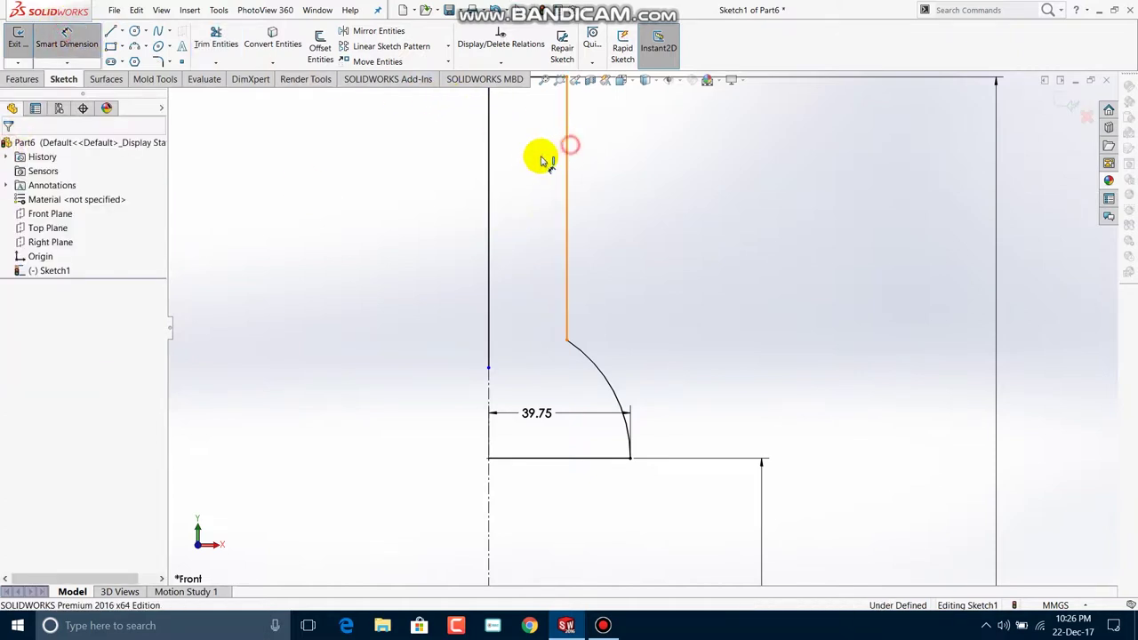
pyautogui.click(567, 145)
pyautogui.click(488, 158)
pyautogui.click(524, 197)
pyautogui.write('1')
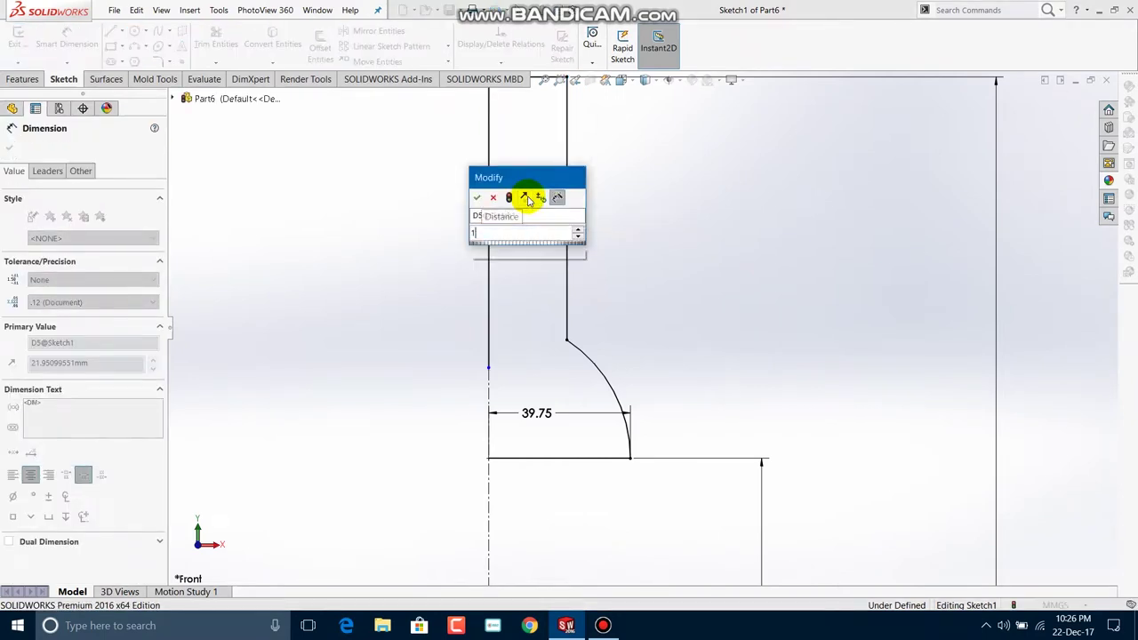
pyautogui.write('3.8')
pyautogui.press('Return')
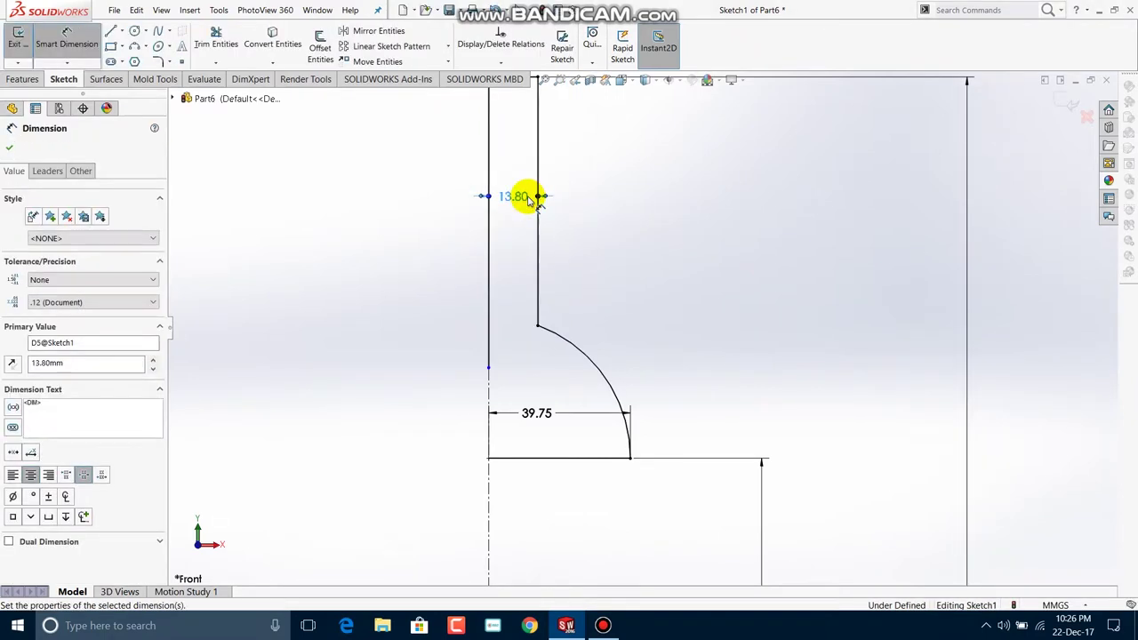
pyautogui.click(9, 148)
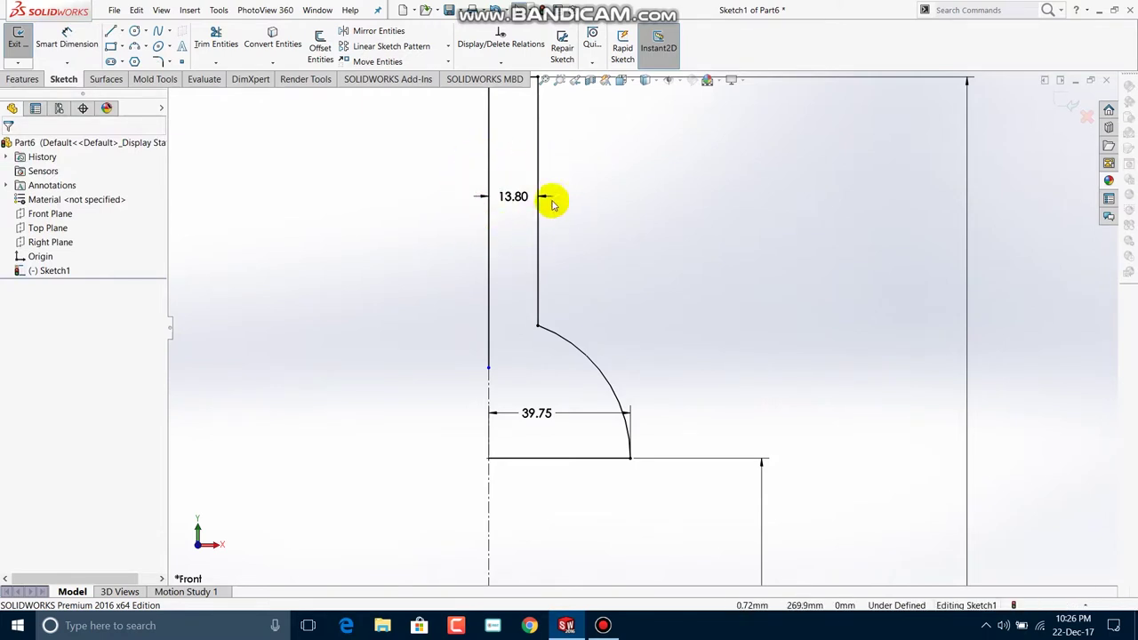
pyautogui.keyDown('ctrl'); pyautogui.moveTo(436, 185); pyautogui.dragTo(442, 230, button='middle'); pyautogui.keyUp('ctrl')
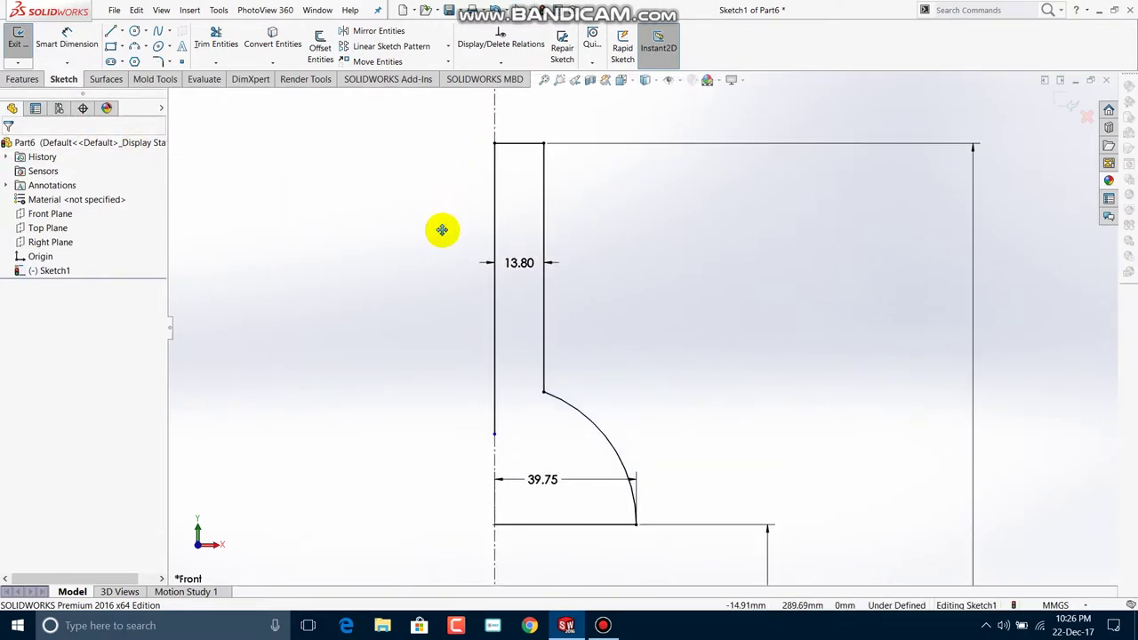
pyautogui.click(216, 40)
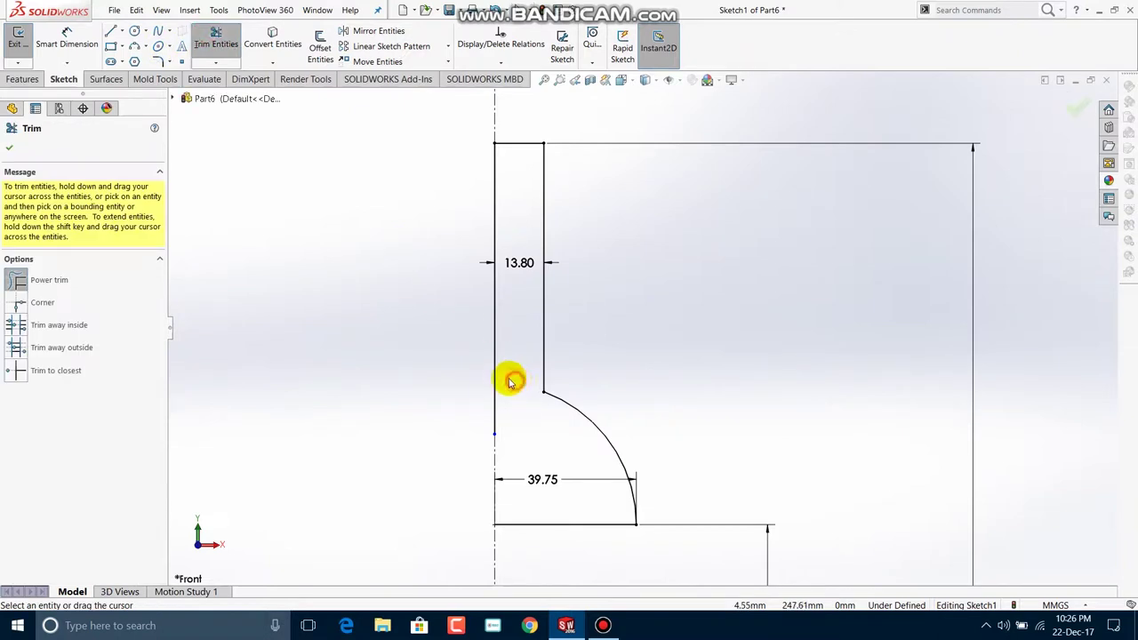
# Trim away the left vertical line and the top edge of the neck outline
pyautogui.moveTo(496, 382); pyautogui.dragTo(436, 435)
pyautogui.moveTo(511, 205); pyautogui.dragTo(487, 393)
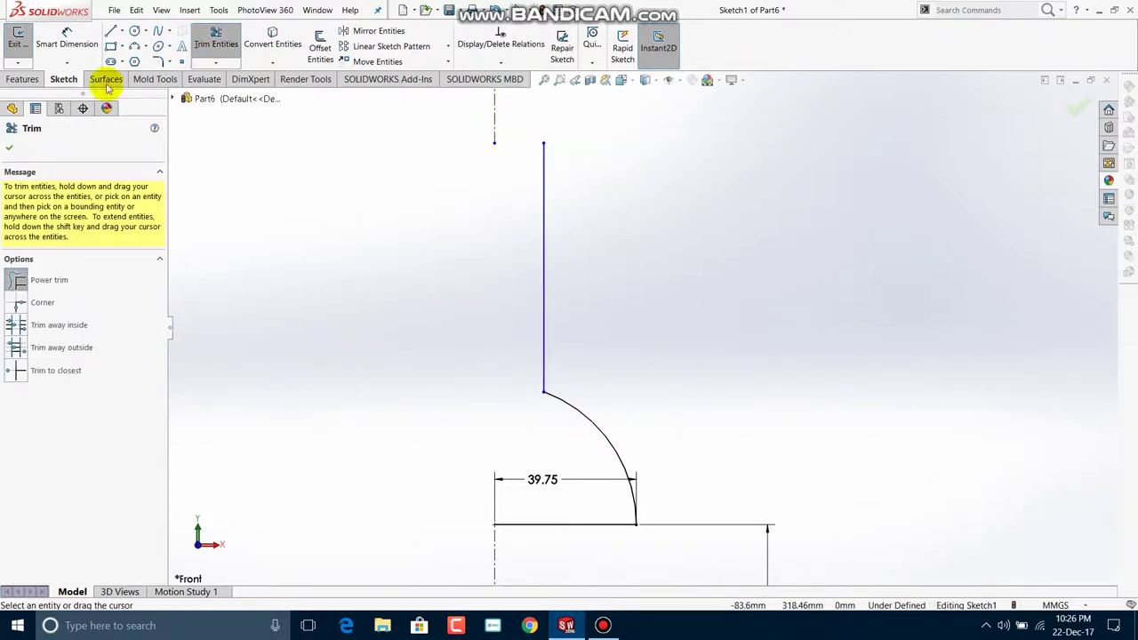
pyautogui.click(7, 146)
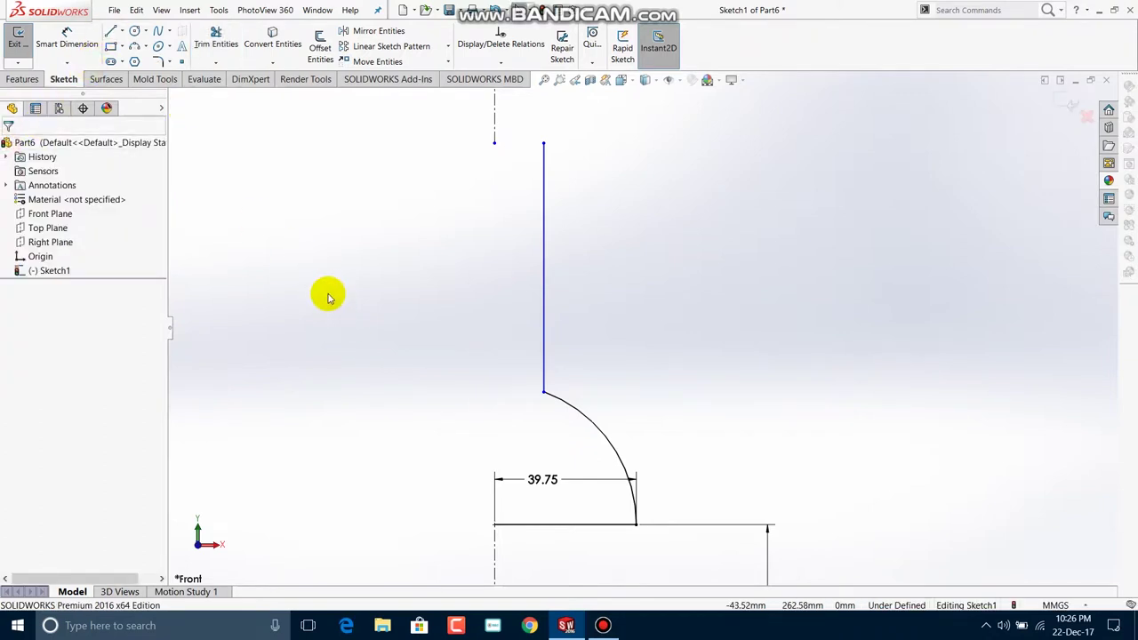
pyautogui.keyDown('ctrl'); pyautogui.moveTo(334, 320); pyautogui.dragTo(287, 115, button='middle'); pyautogui.keyUp('ctrl')
pyautogui.scroll(3, 414, 241)
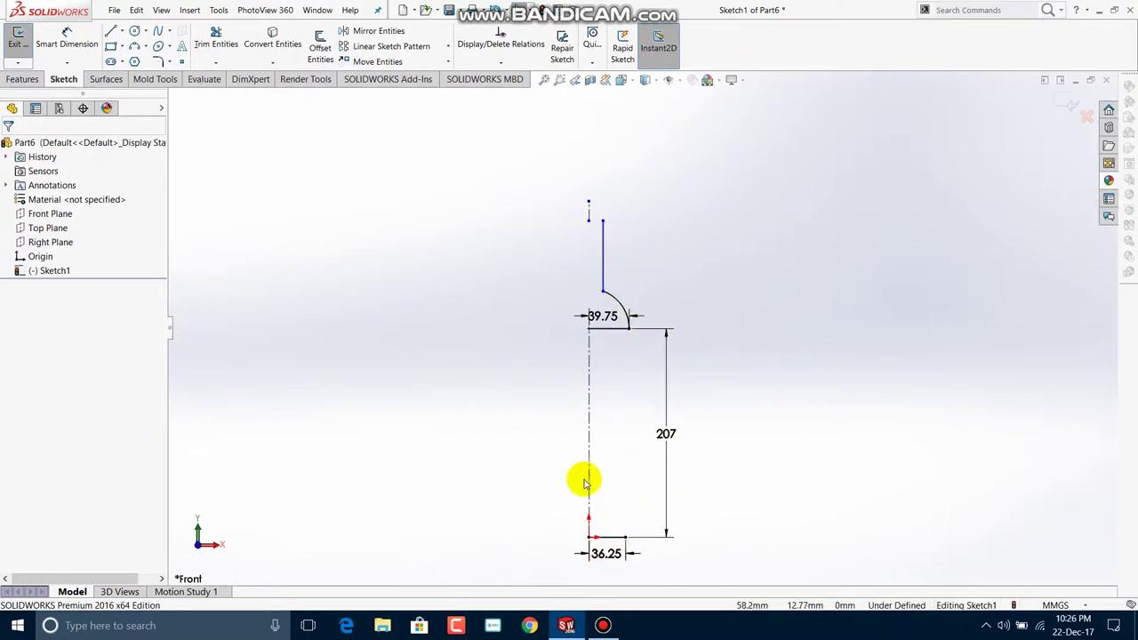
# Draw a vertical line from the arc's lower end down to the base
pyautogui.click(121, 30)
pyautogui.click(111, 30)
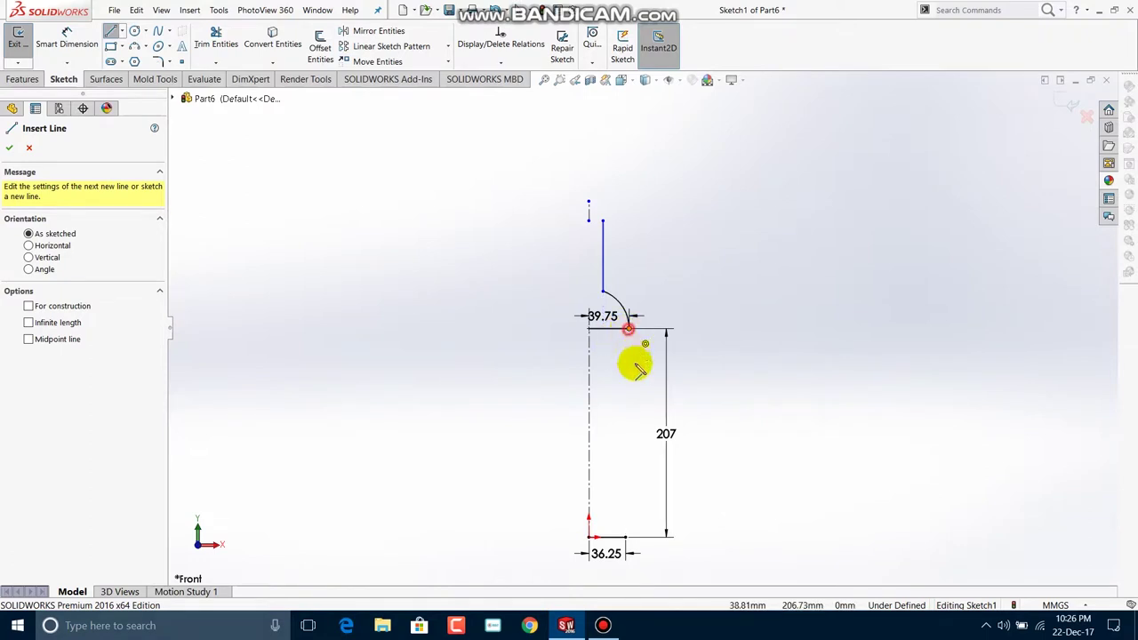
pyautogui.click(628, 331)
pyautogui.click(626, 534)
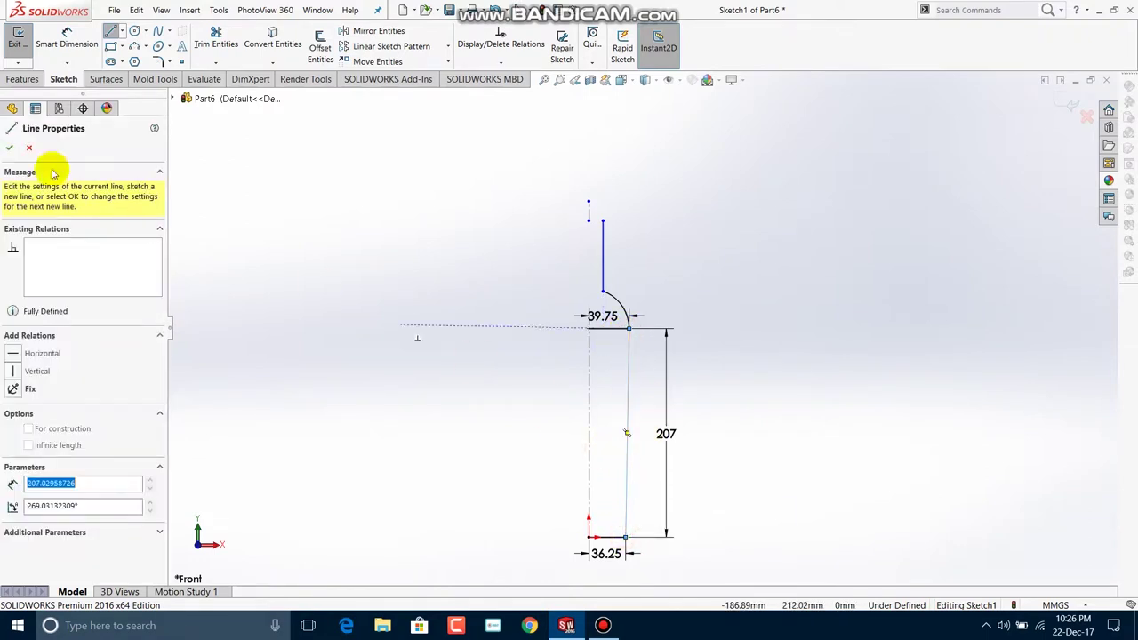
# Trim the excess line segments near the arc, leaving a clean outline to the base
pyautogui.click(11, 152)
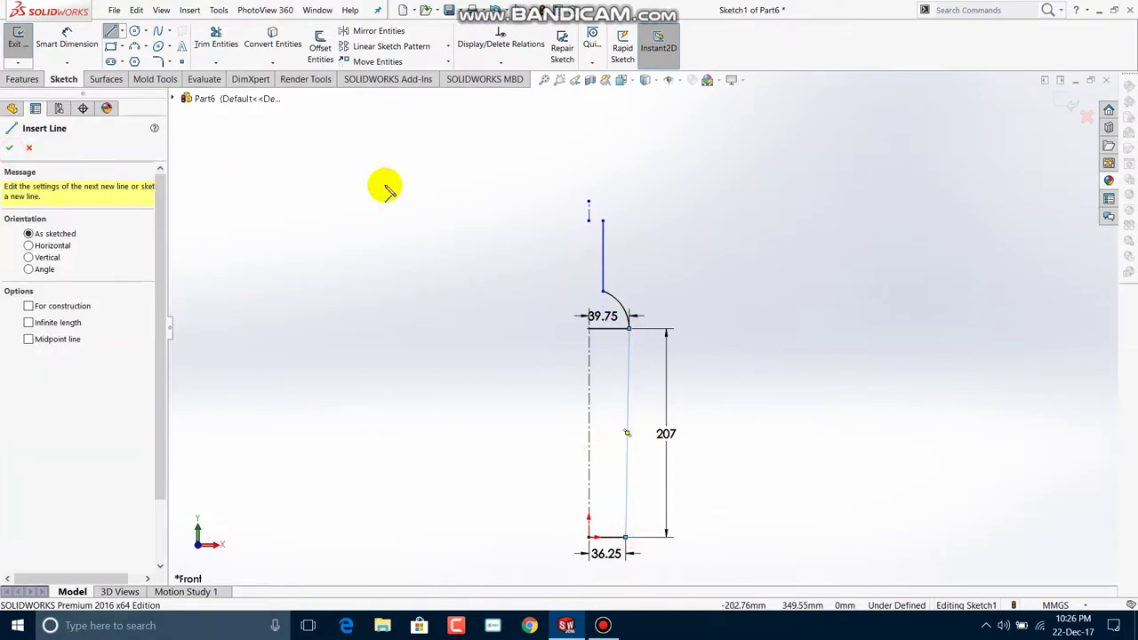
pyautogui.click(213, 40)
pyautogui.scroll(-1, 551, 287)
pyautogui.scroll(-2, 541, 249)
pyautogui.scroll(-1, 511, 280)
pyautogui.moveTo(508, 308); pyautogui.dragTo(524, 380)
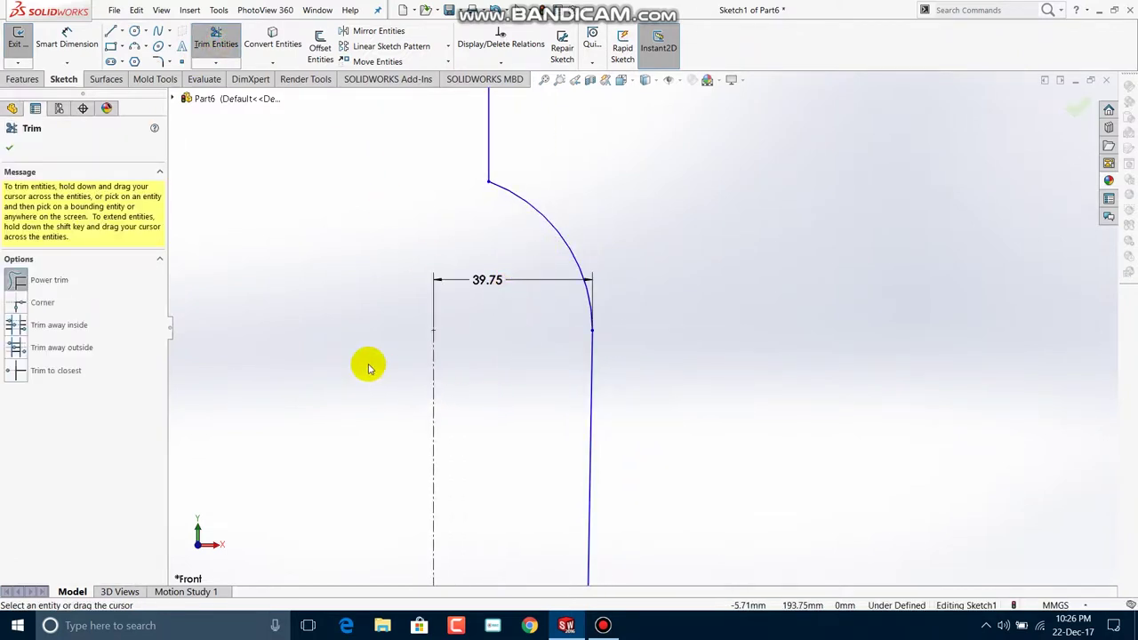
pyautogui.click(10, 149)
pyautogui.press('f')
pyautogui.keyDown('ctrl'); pyautogui.moveTo(460, 362); pyautogui.dragTo(414, 137, button='middle'); pyautogui.keyUp('ctrl')
pyautogui.moveTo(458, 278)
pyautogui.keyDown('shift'); pyautogui.mouseDown(button='middle')
pyautogui.moveTo(381, 190)
pyautogui.moveTo(514, 340)
pyautogui.moveTo(506, 272)
pyautogui.moveTo(388, 271)
pyautogui.mouseUp(button='middle'); pyautogui.keyUp('shift')
pyautogui.keyDown('ctrl'); pyautogui.moveTo(583, 265); pyautogui.dragTo(658, 257, button='middle'); pyautogui.keyUp('ctrl')
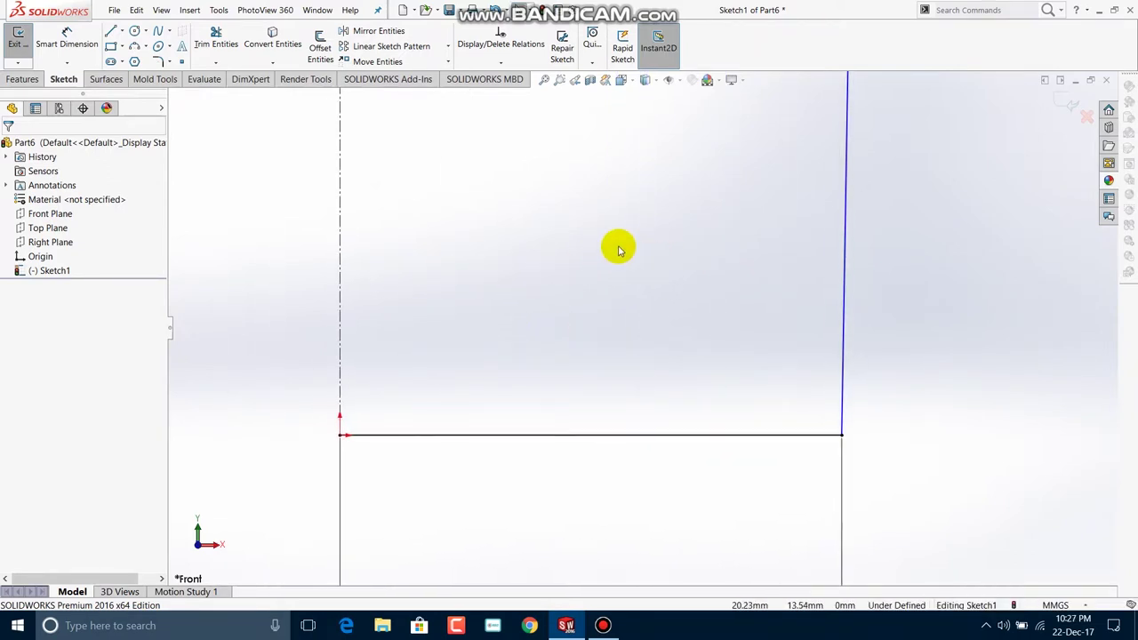
# Offset the 36.25 base line 3 mm upward as a parallel line
pyautogui.click(329, 58)
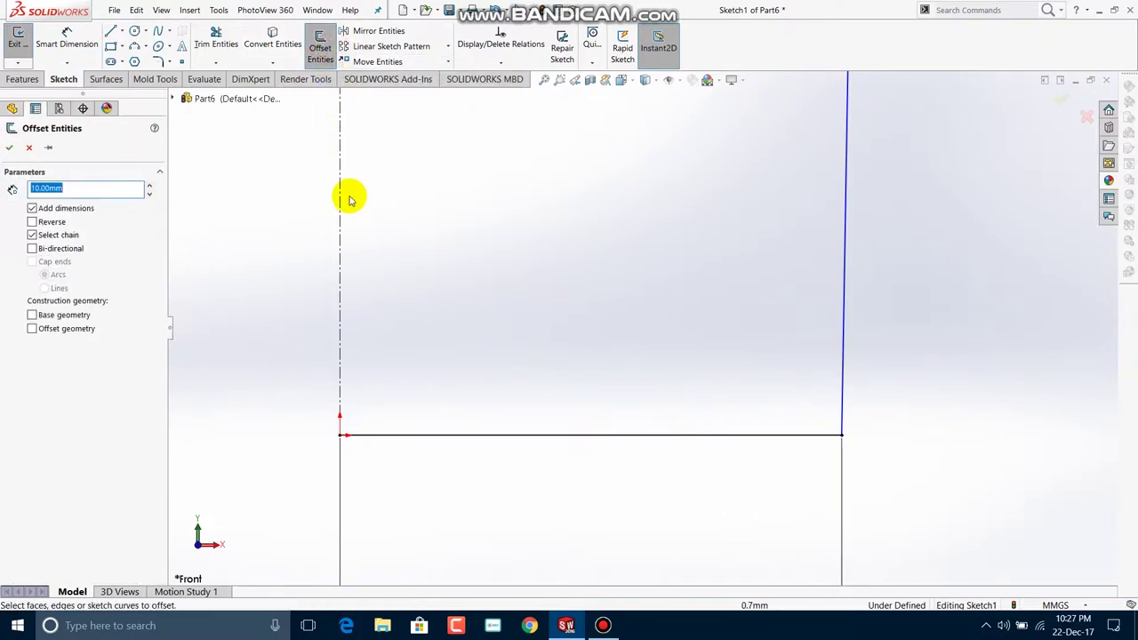
pyautogui.click(505, 436)
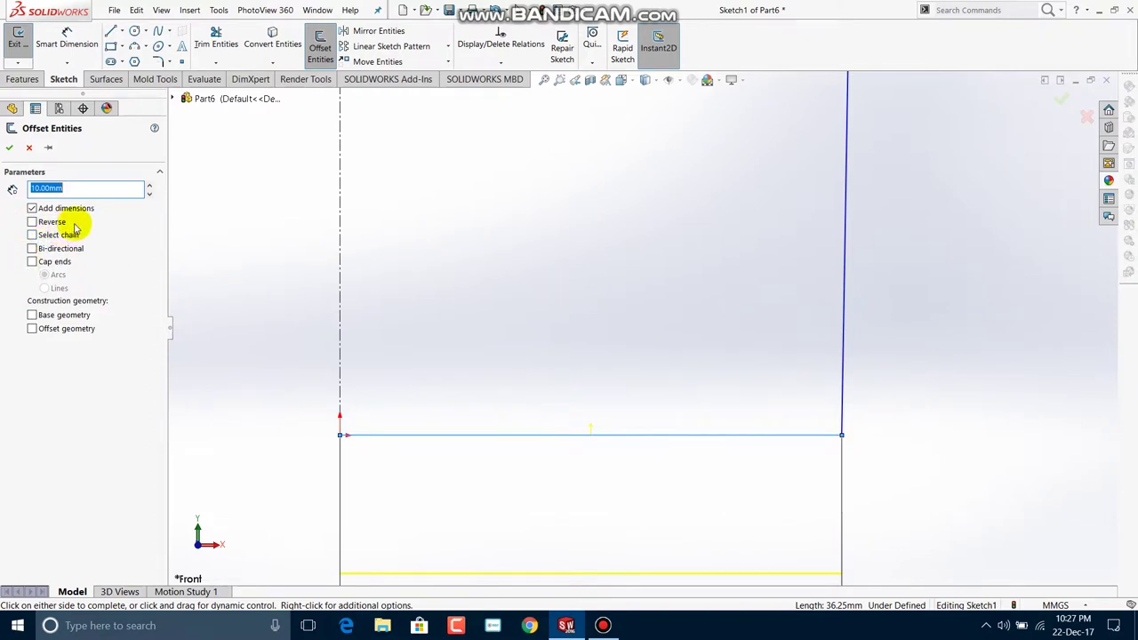
pyautogui.moveTo(85, 187); pyautogui.dragTo(23, 191)
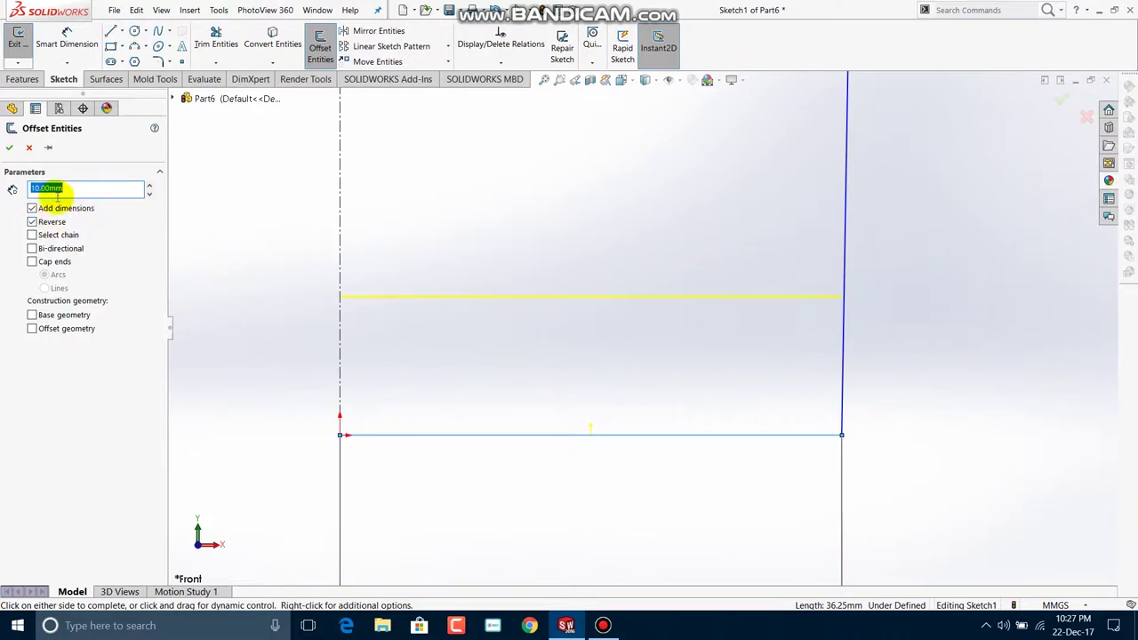
pyautogui.click(7, 149)
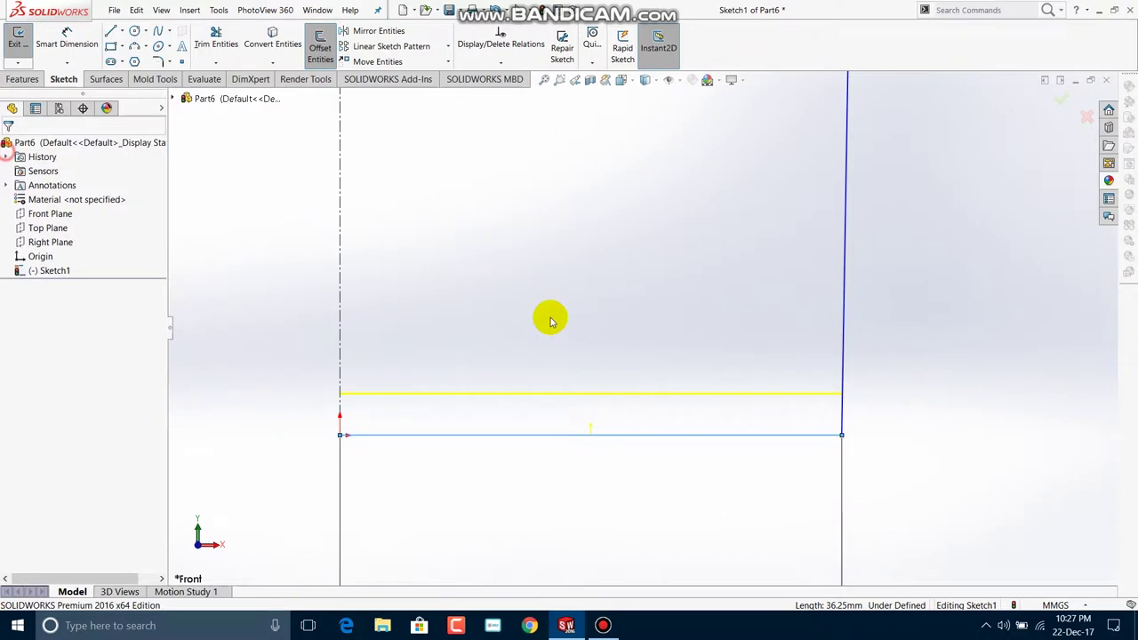
pyautogui.click(134, 47)
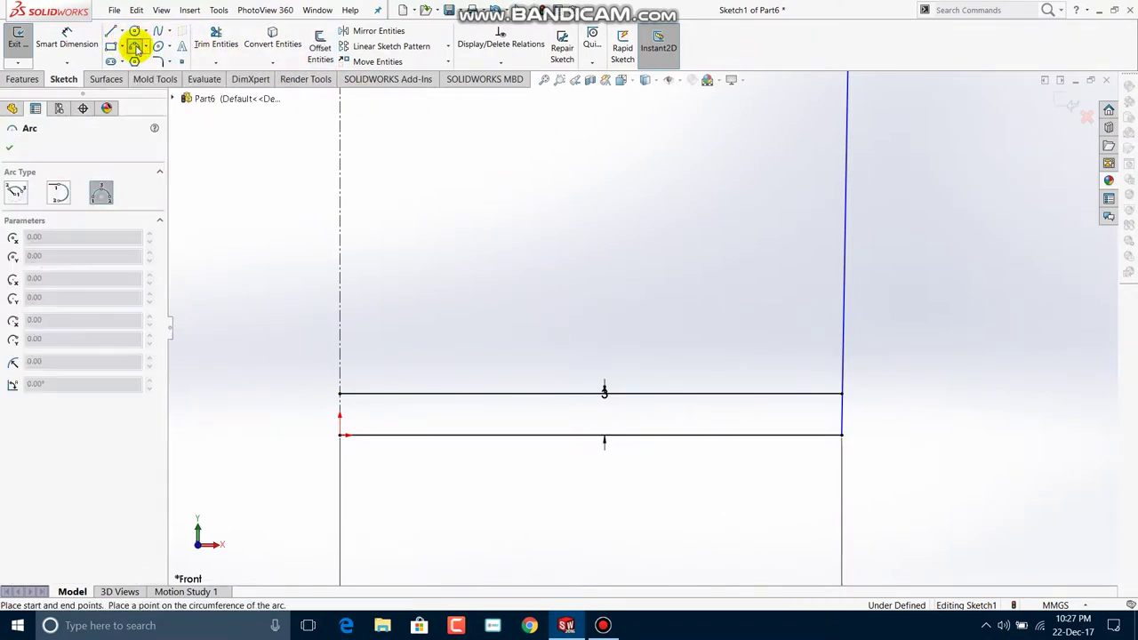
# Draw a first three-point arc from the base's right corner to the upper line's left end
pyautogui.click(842, 434)
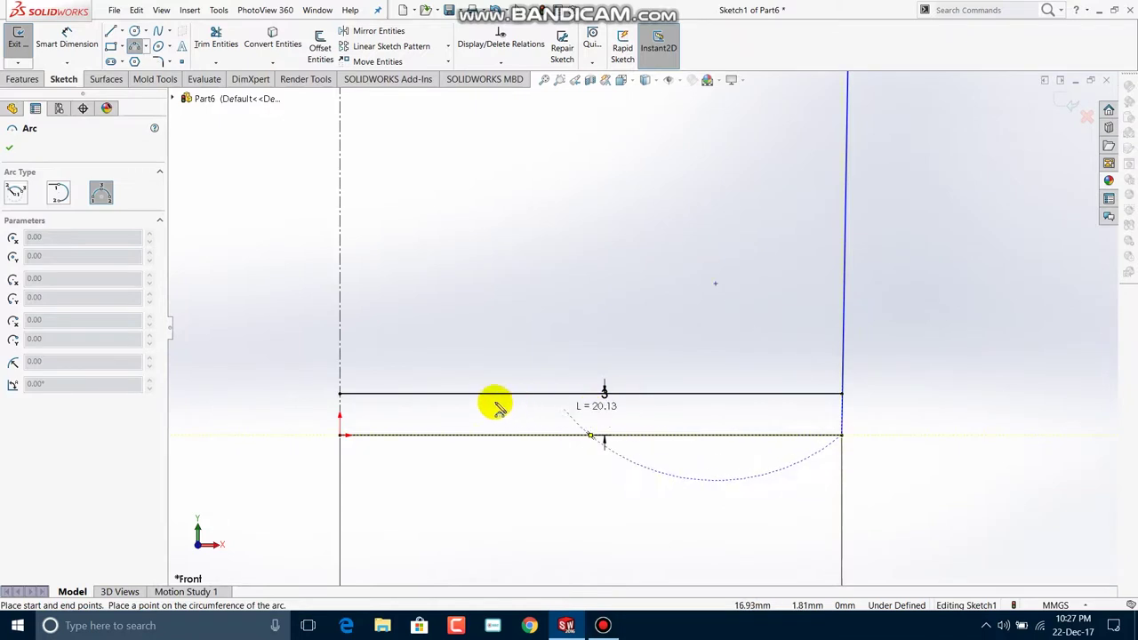
pyautogui.click(341, 394)
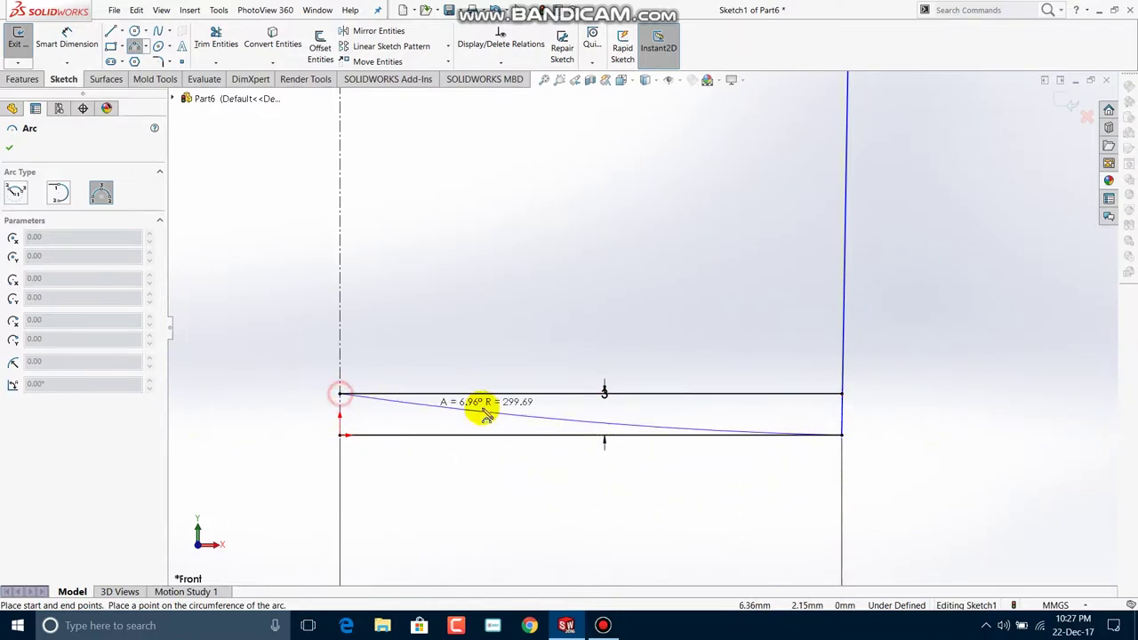
pyautogui.click(533, 412)
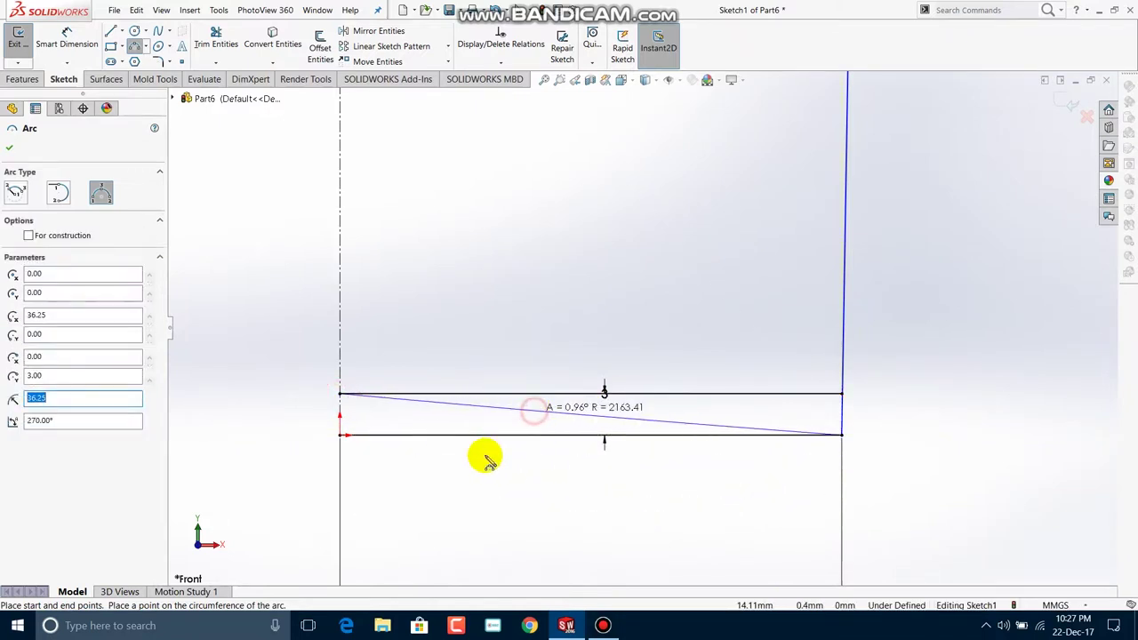
pyautogui.click(11, 147)
pyautogui.click(86, 55)
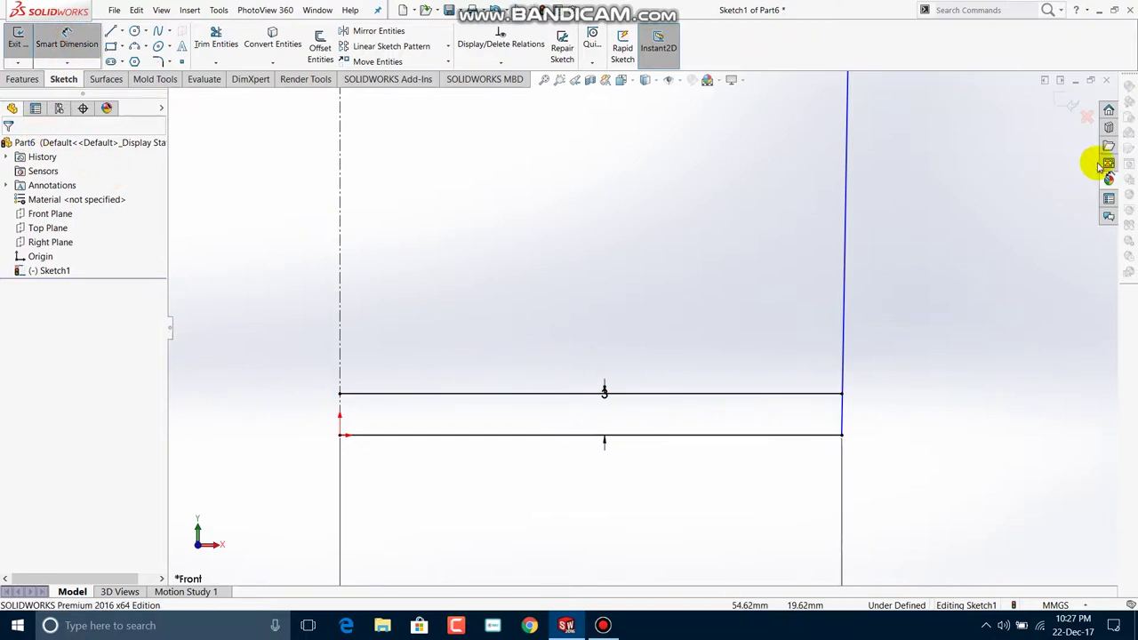
pyautogui.press('Escape')
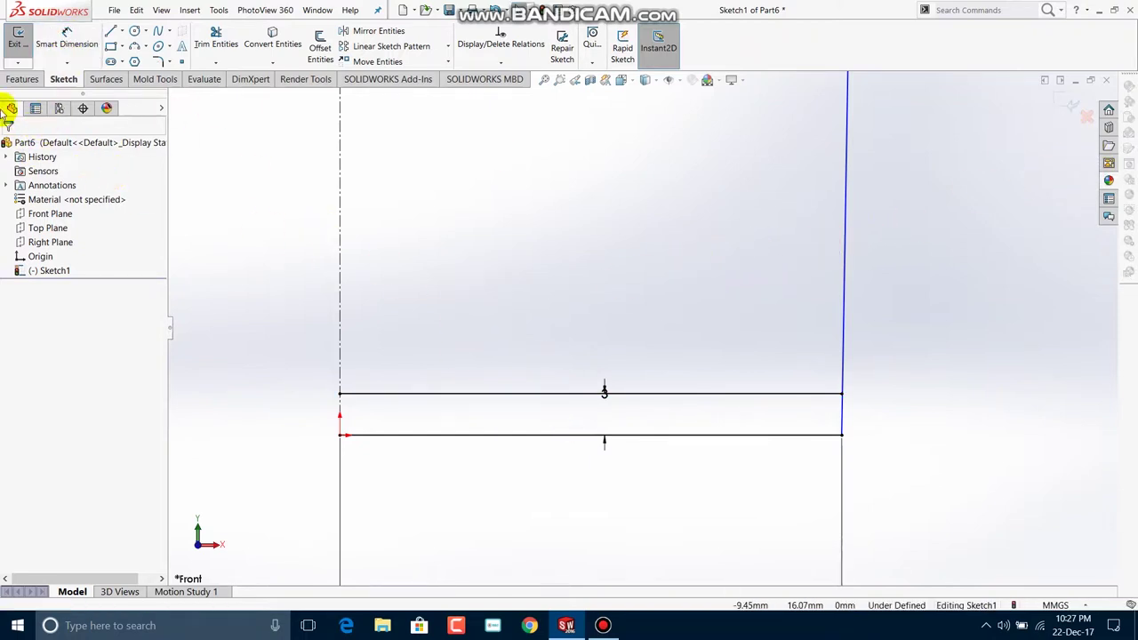
# Redraw the three-point arc between the same two endpoints and zoom in on the base
pyautogui.click(133, 46)
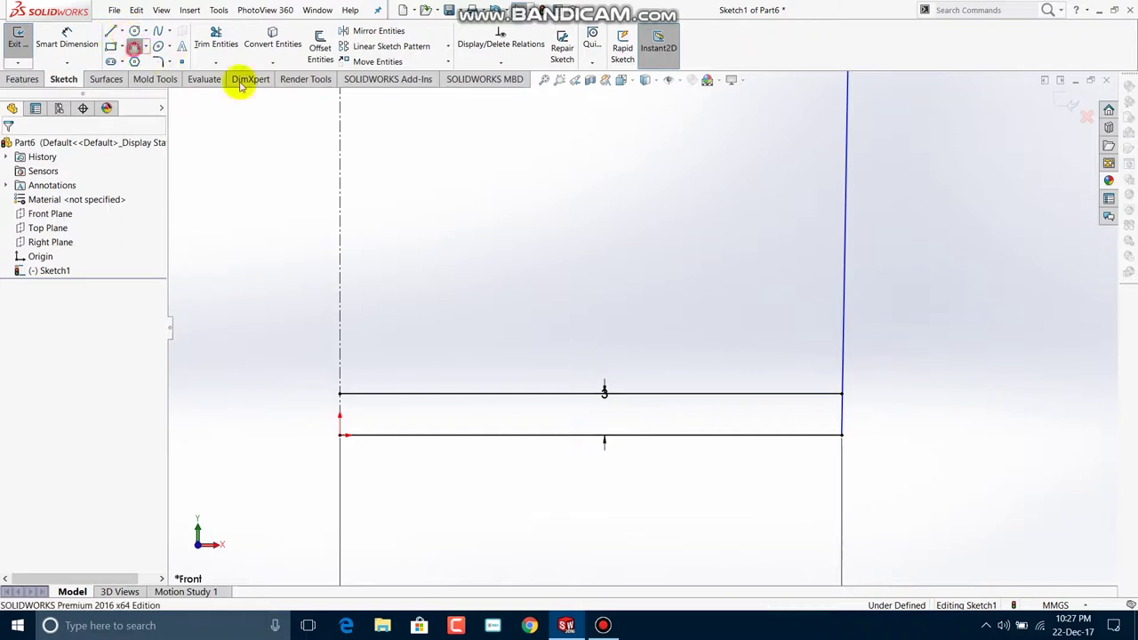
pyautogui.click(841, 433)
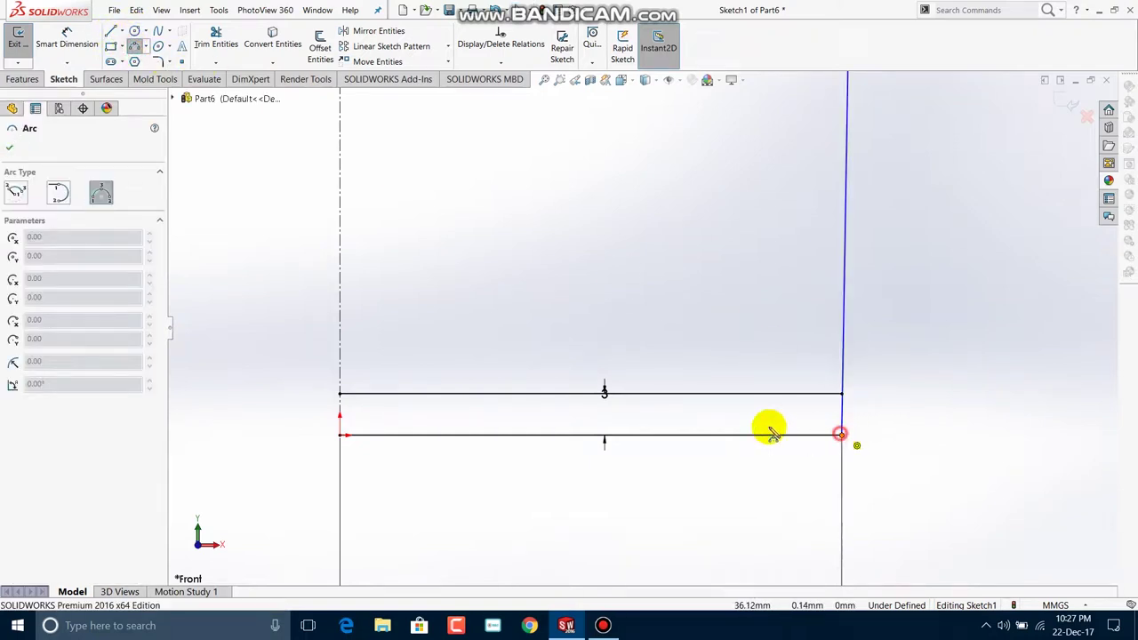
pyautogui.click(340, 393)
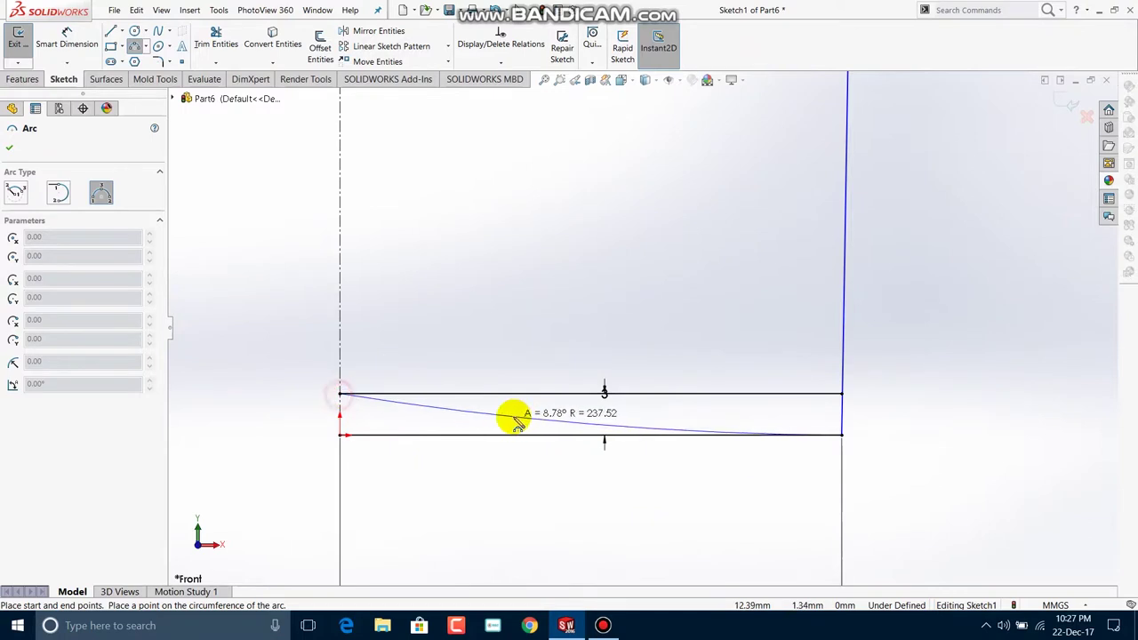
pyautogui.click(549, 413)
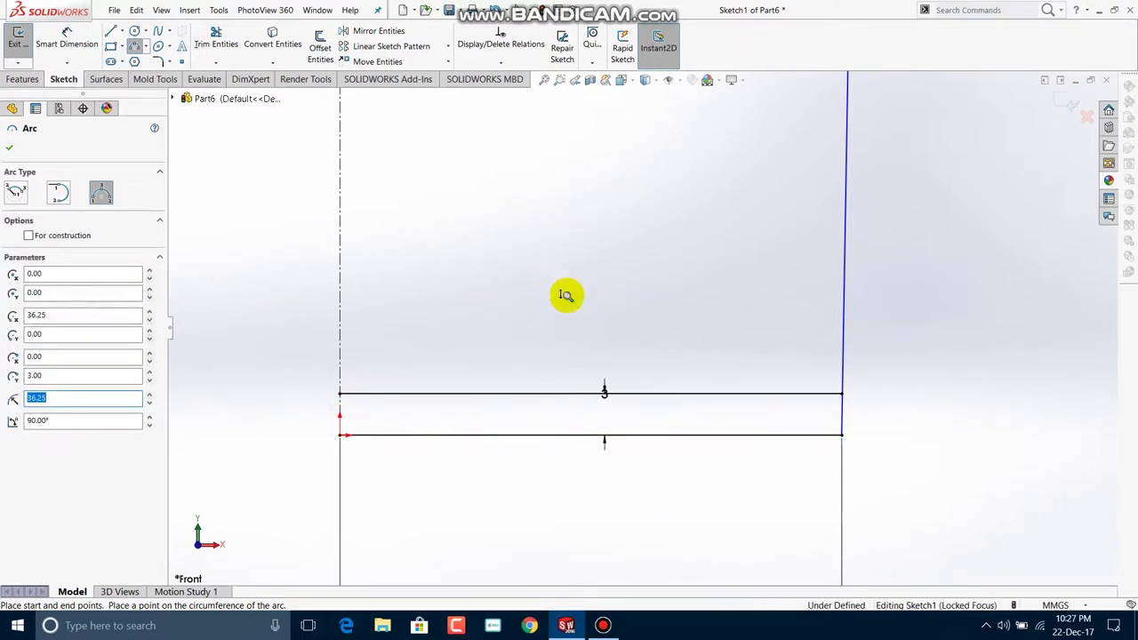
pyautogui.scroll(8, 569, 399)
pyautogui.scroll(4, 569, 432)
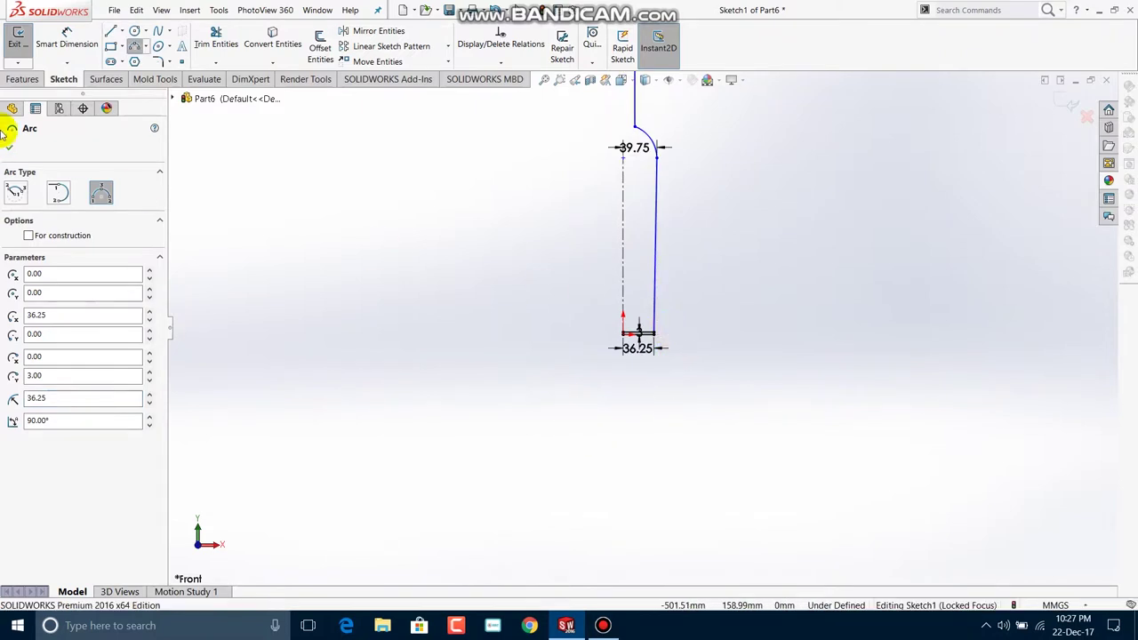
pyautogui.click(11, 147)
pyautogui.scroll(-5, 644, 320)
pyautogui.keyDown('shift'); pyautogui.moveTo(616, 152); pyautogui.dragTo(614, 112, button='middle'); pyautogui.keyUp('shift')
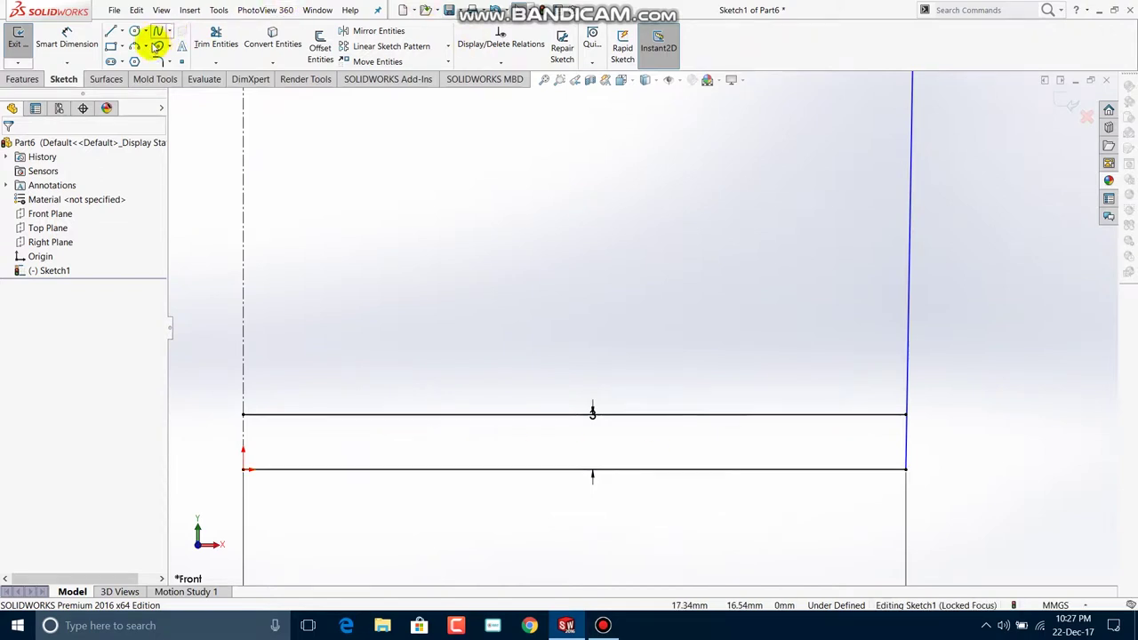
# Draw the arc from the upper line's left end to the base corner, bending it into a shallow downward curve
pyautogui.click(135, 46)
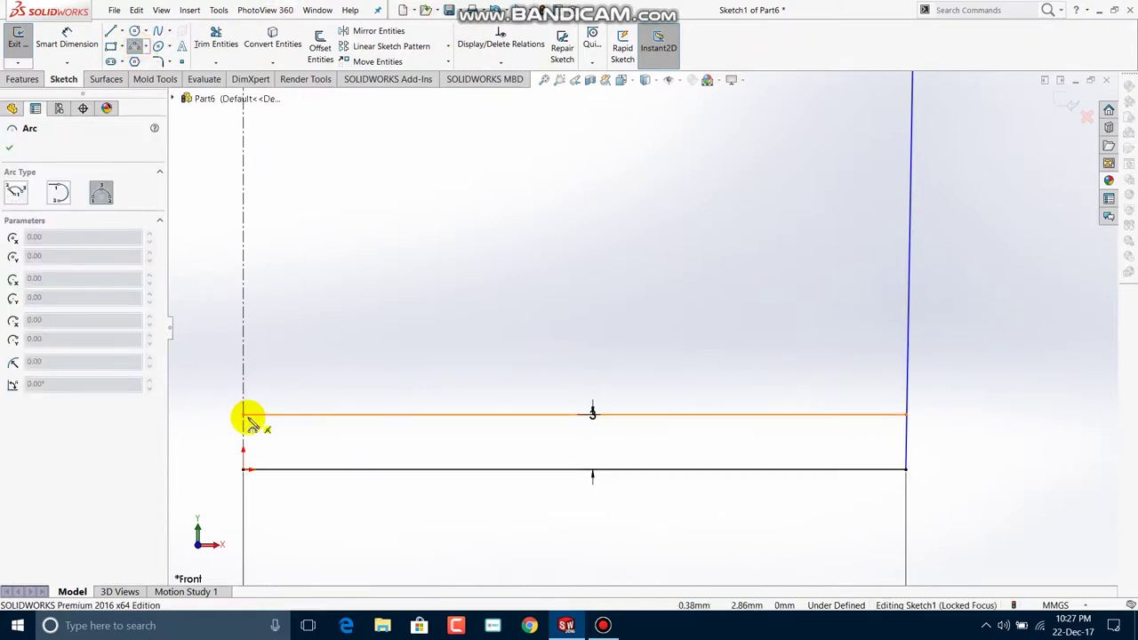
pyautogui.click(903, 468)
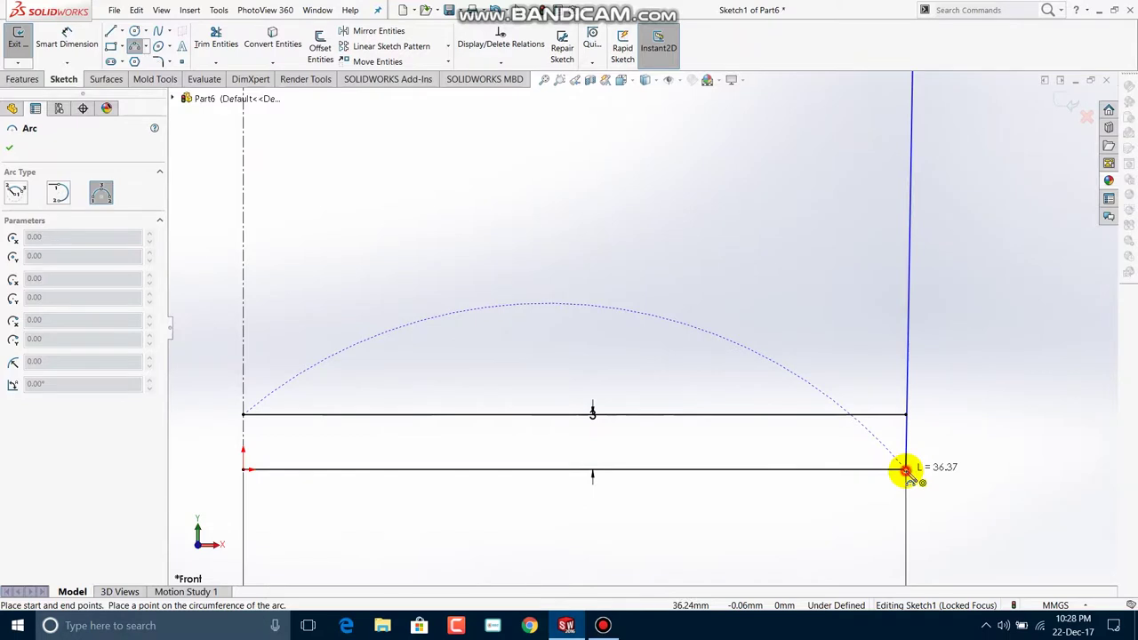
pyautogui.click(904, 467)
pyautogui.click(585, 305)
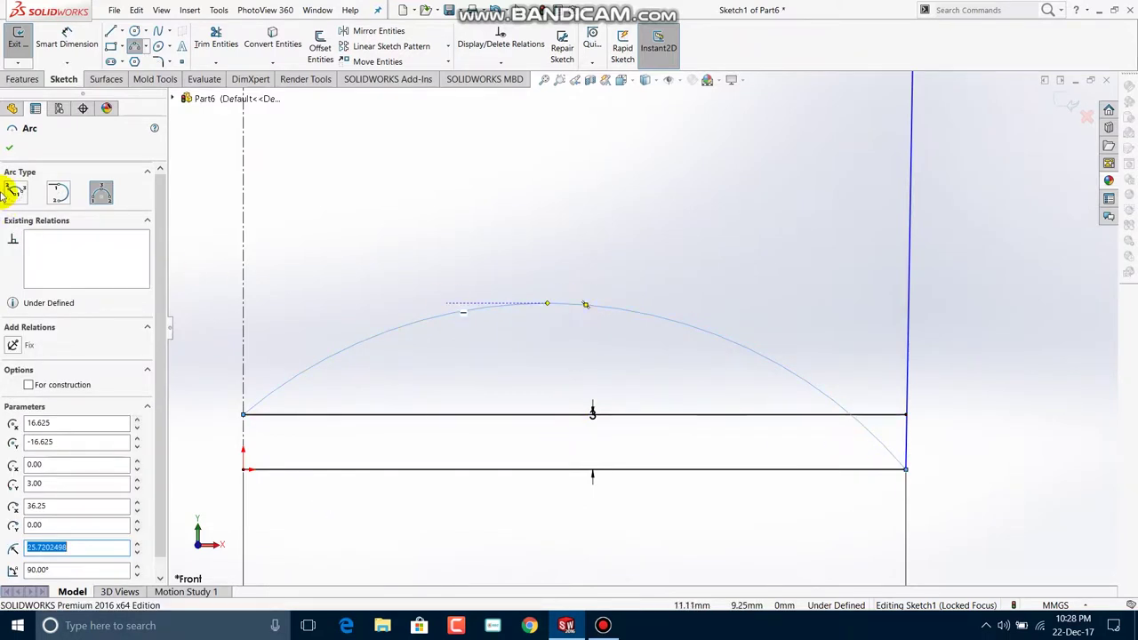
pyautogui.click(8, 147)
pyautogui.moveTo(570, 305); pyautogui.dragTo(562, 437)
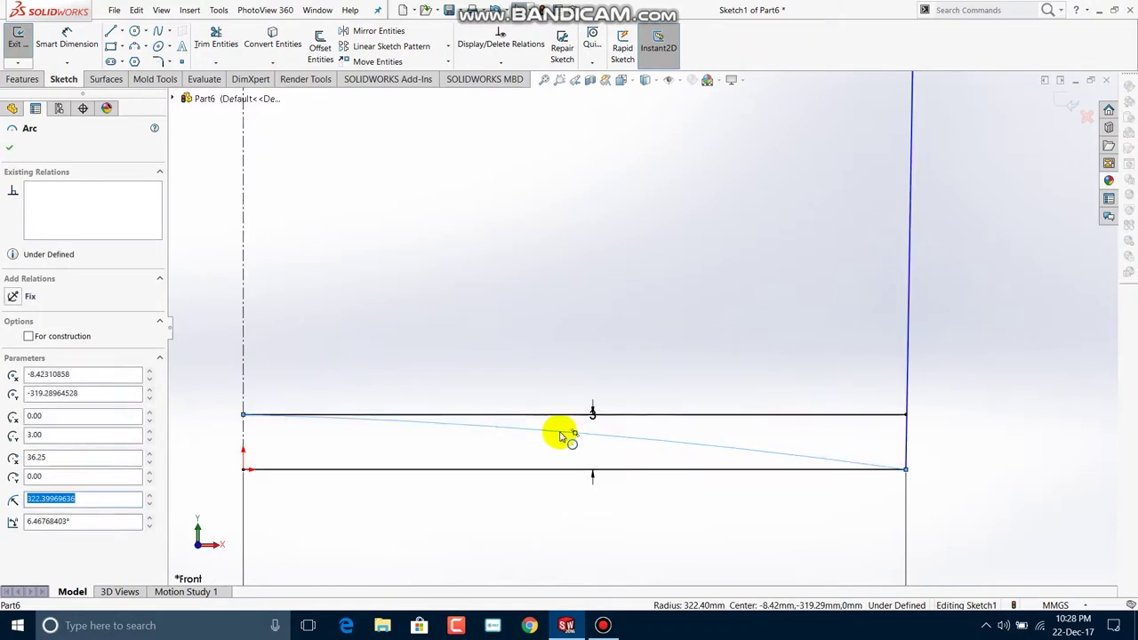
pyautogui.click(8, 149)
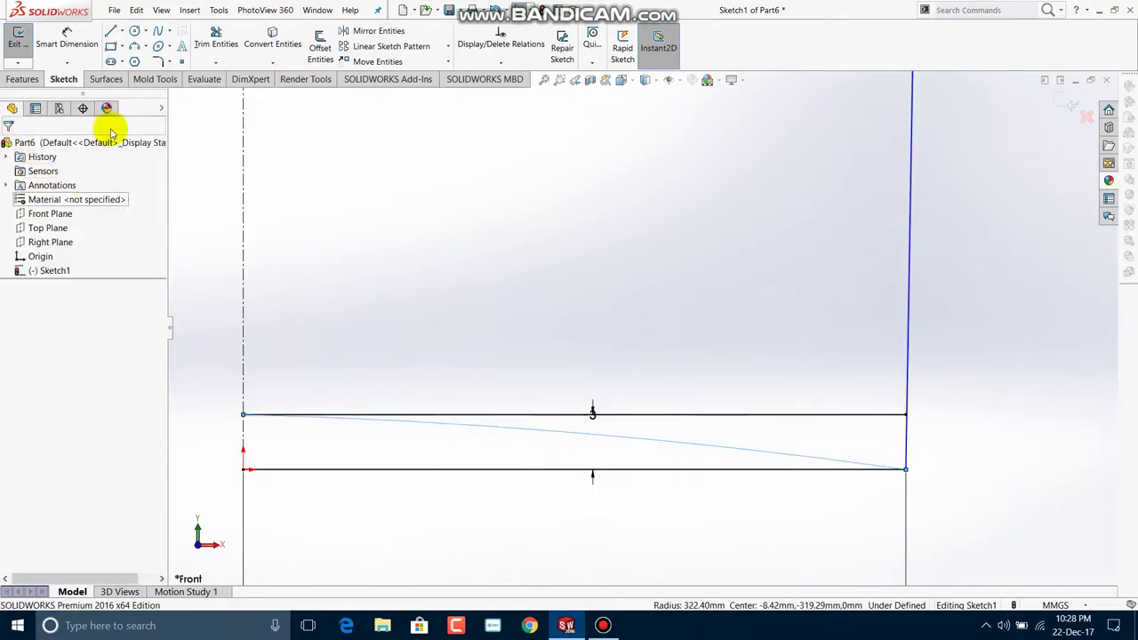
# Dimension the arc's radius as 180
pyautogui.click(78, 35)
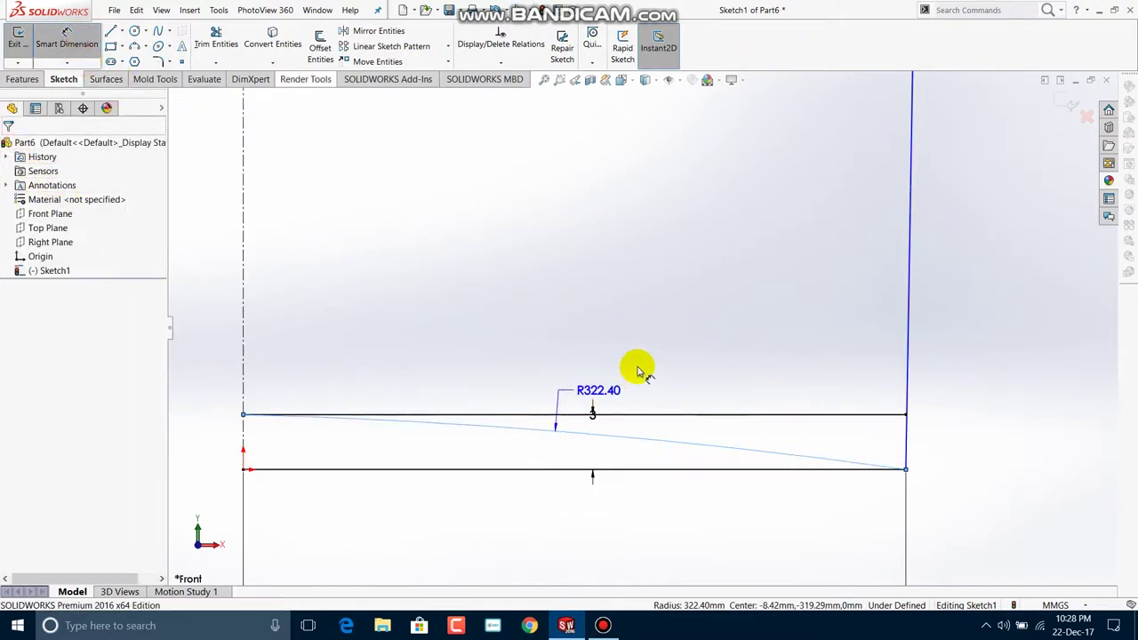
pyautogui.click(694, 342)
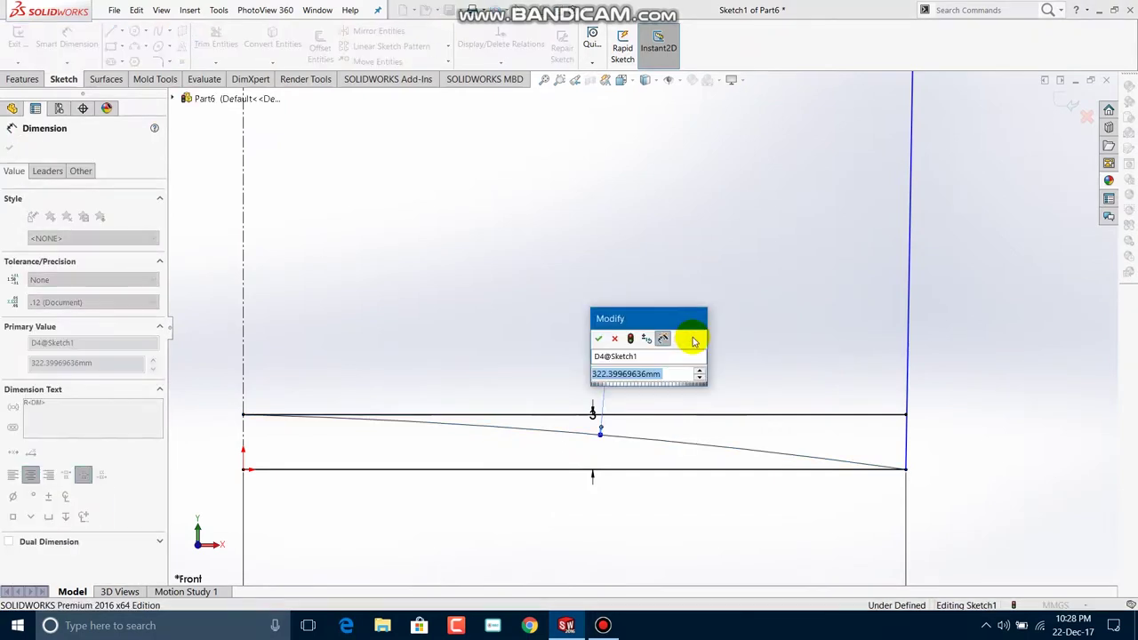
pyautogui.write('180')
pyautogui.press('Return')
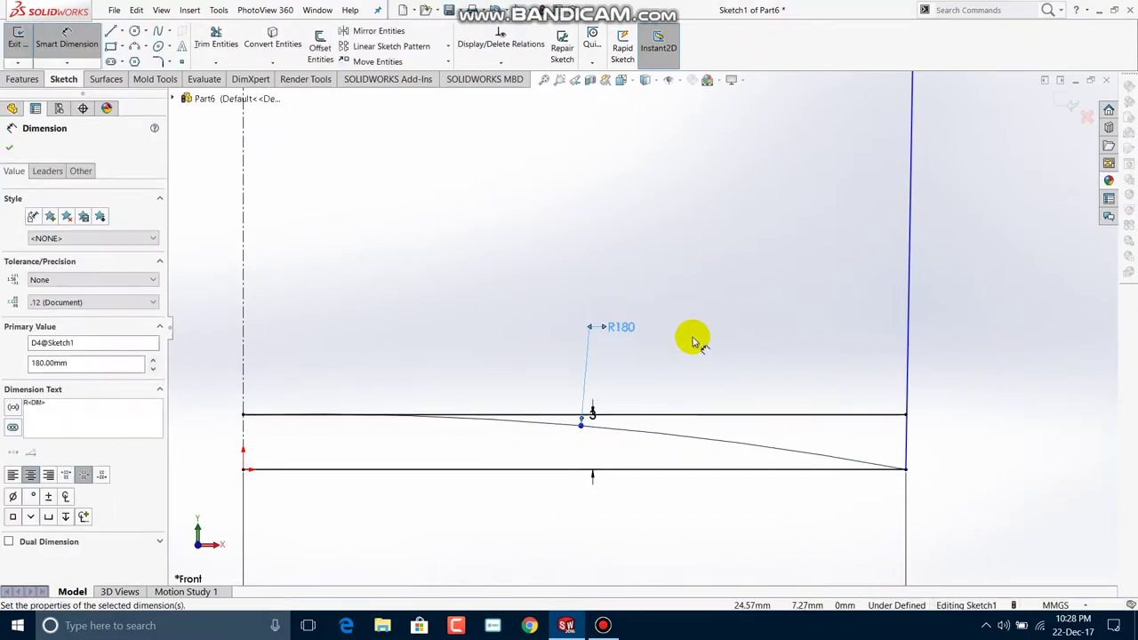
# Delete the offset line lying just above the base
pyautogui.click(11, 151)
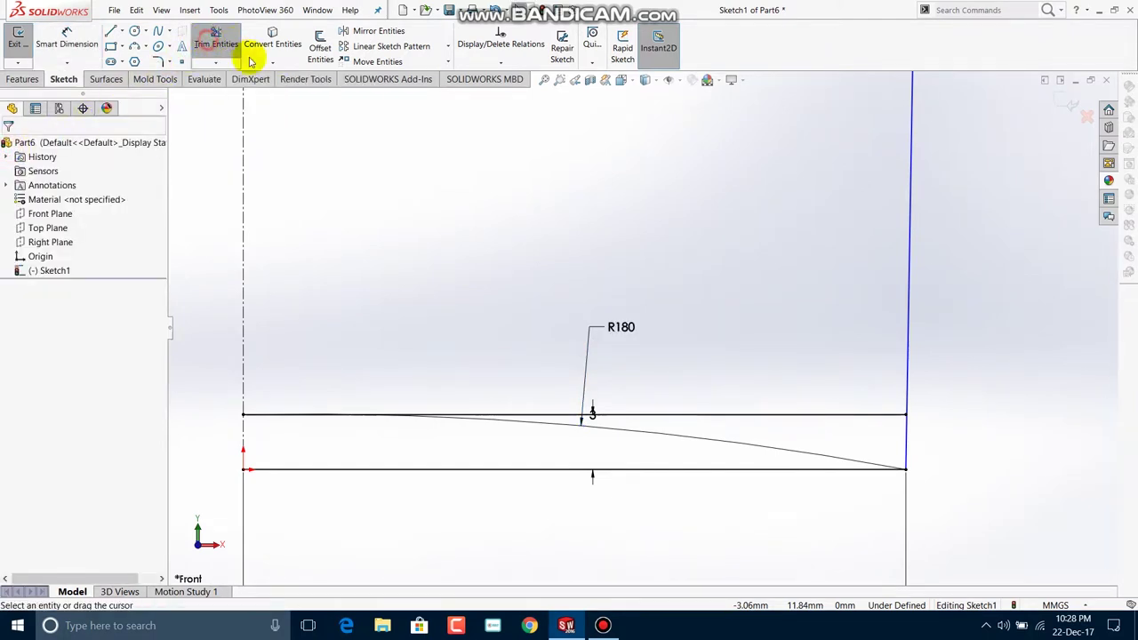
pyautogui.click(217, 40)
pyautogui.click(7, 151)
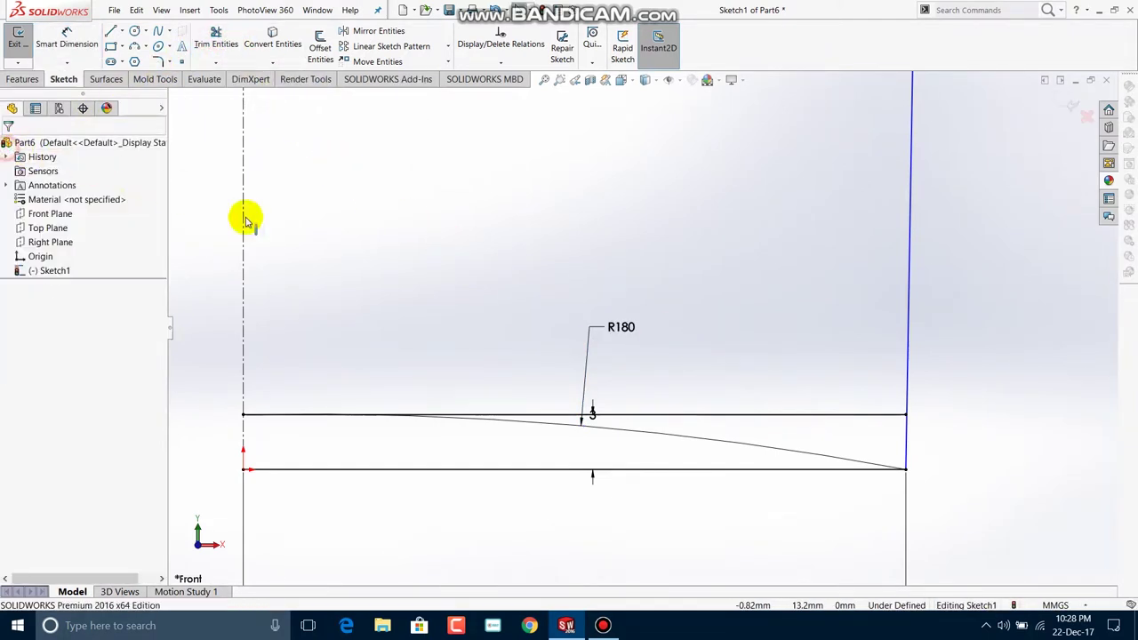
pyautogui.click(702, 416)
pyautogui.rightClick(702, 416)
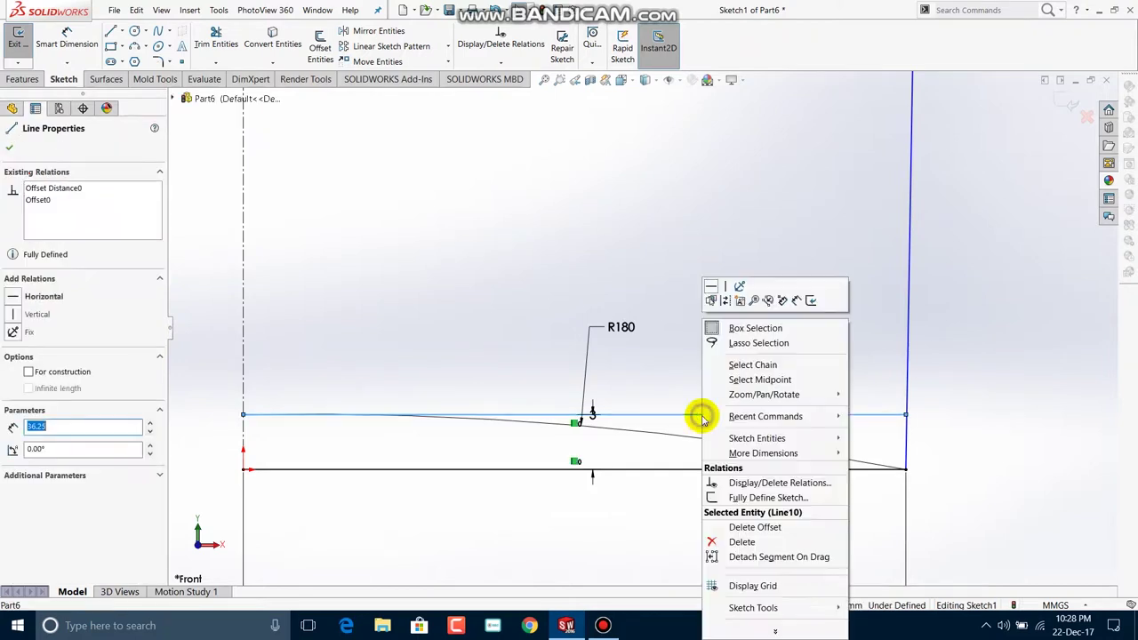
pyautogui.click(741, 540)
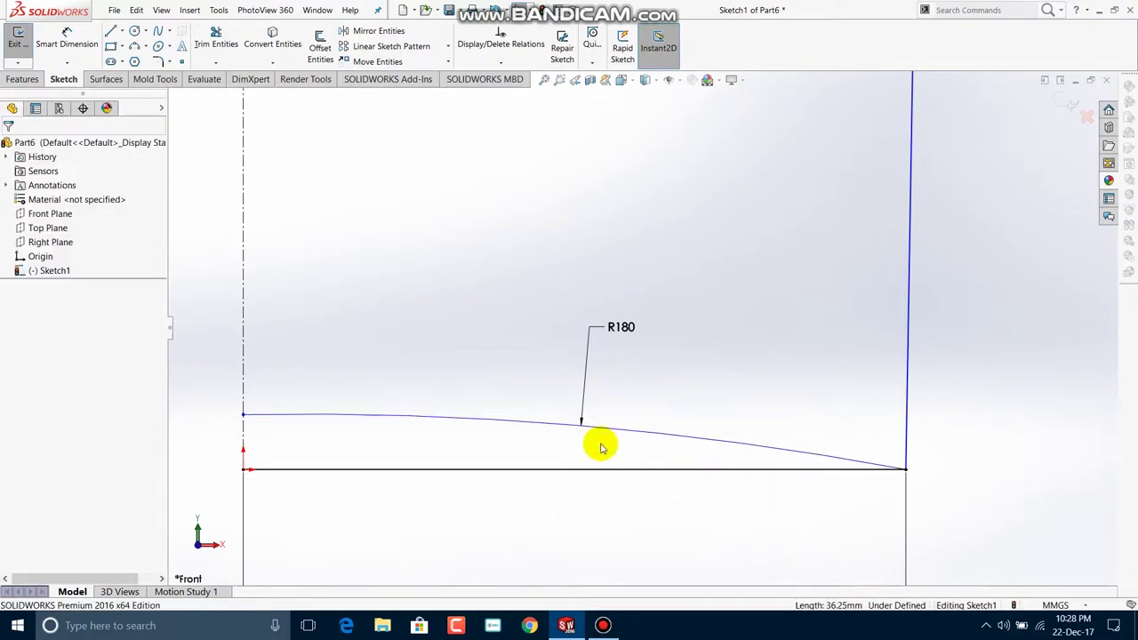
# Trim away the flat base line beneath the R180 arc and fit the whole profile in view
pyautogui.click(216, 40)
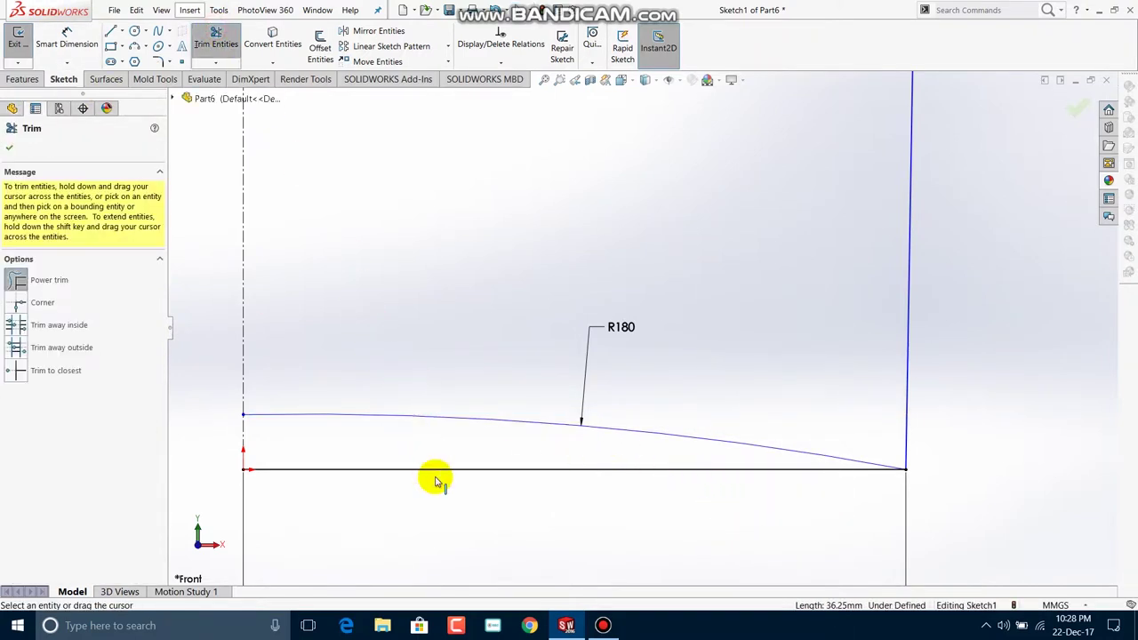
pyautogui.click(427, 472)
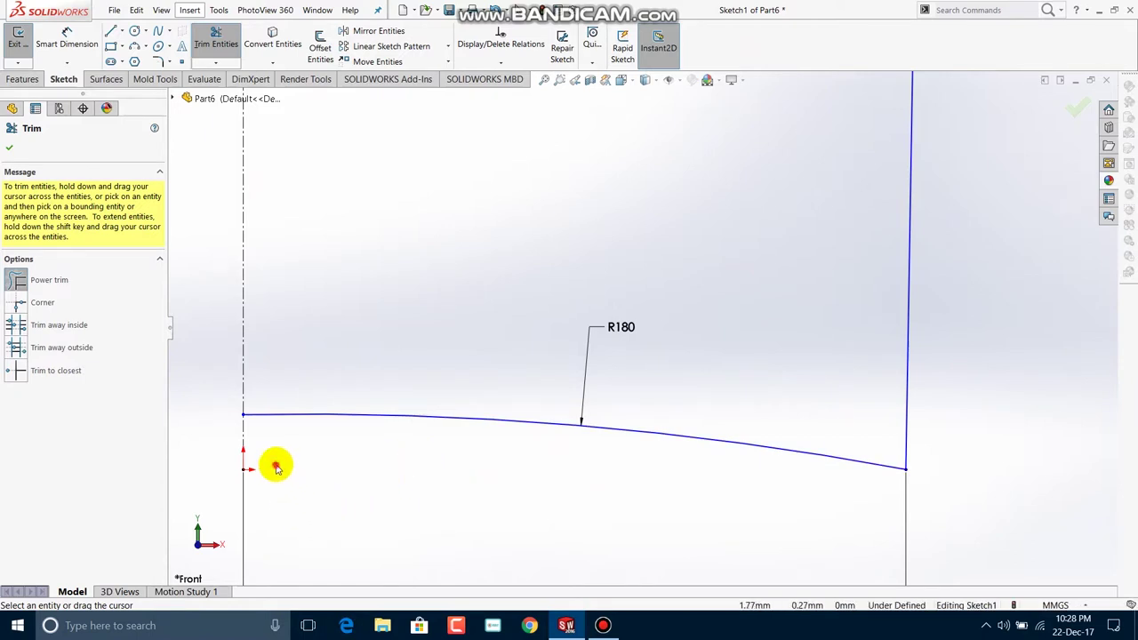
pyautogui.click(8, 151)
pyautogui.moveTo(473, 184)
pyautogui.keyDown('shift'); pyautogui.mouseDown(button='middle')
pyautogui.moveTo(475, 317)
pyautogui.moveTo(483, 307)
pyautogui.moveTo(510, 219)
pyautogui.moveTo(394, 314)
pyautogui.moveTo(401, 330)
pyautogui.mouseUp(button='middle'); pyautogui.keyUp('shift')
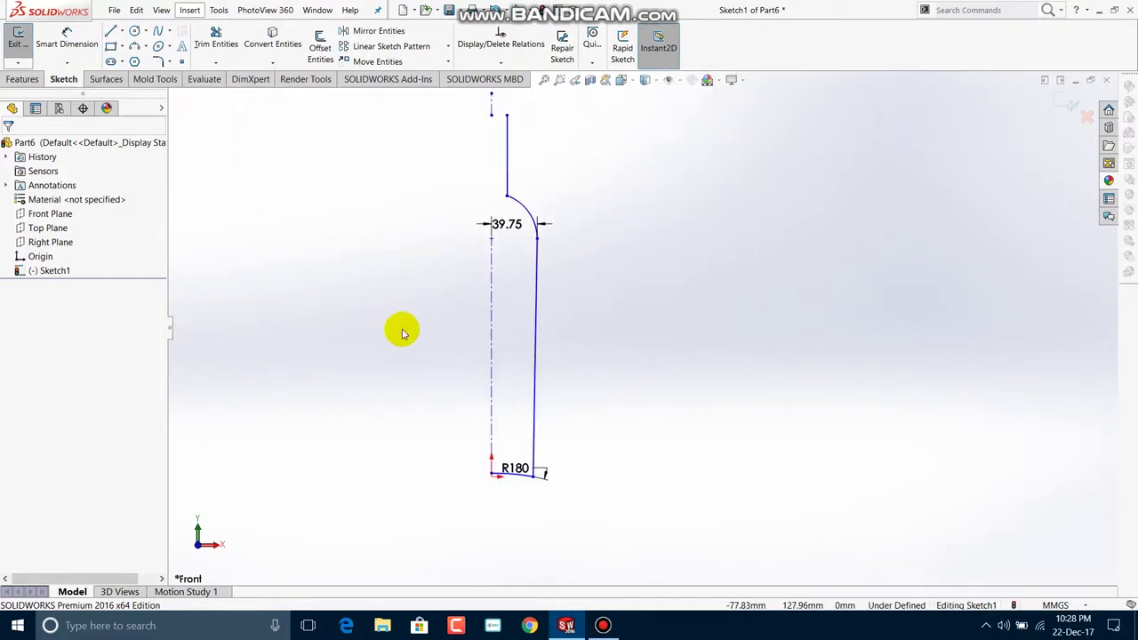
pyautogui.click(319, 40)
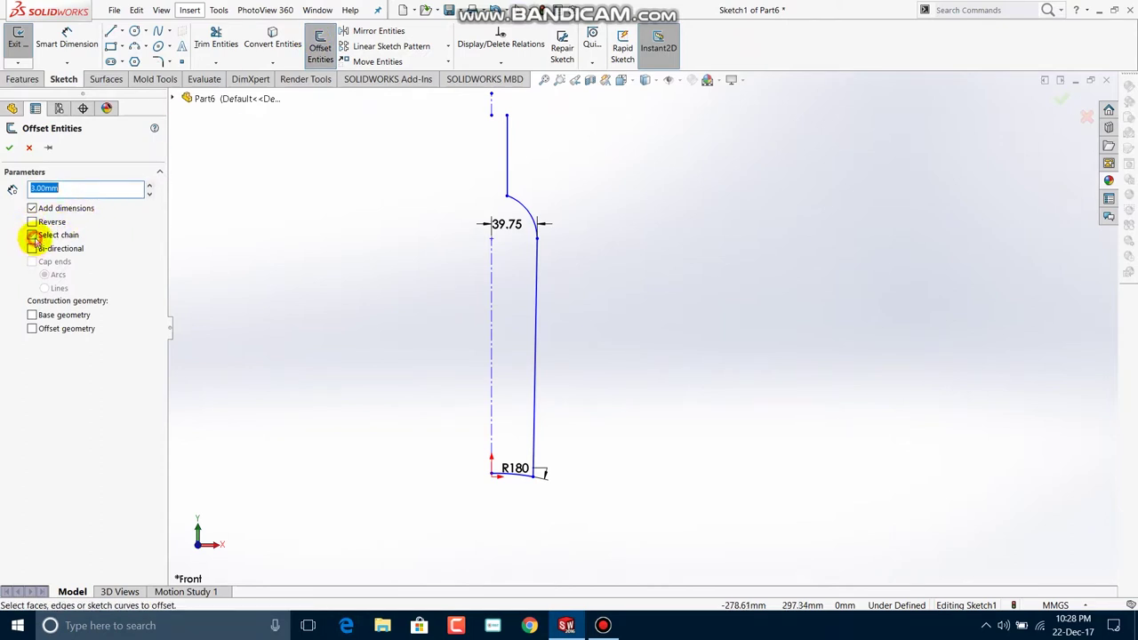
# Offset the entire bottle profile chain by 3 mm, then zoom in on the neck top
pyautogui.click(534, 296)
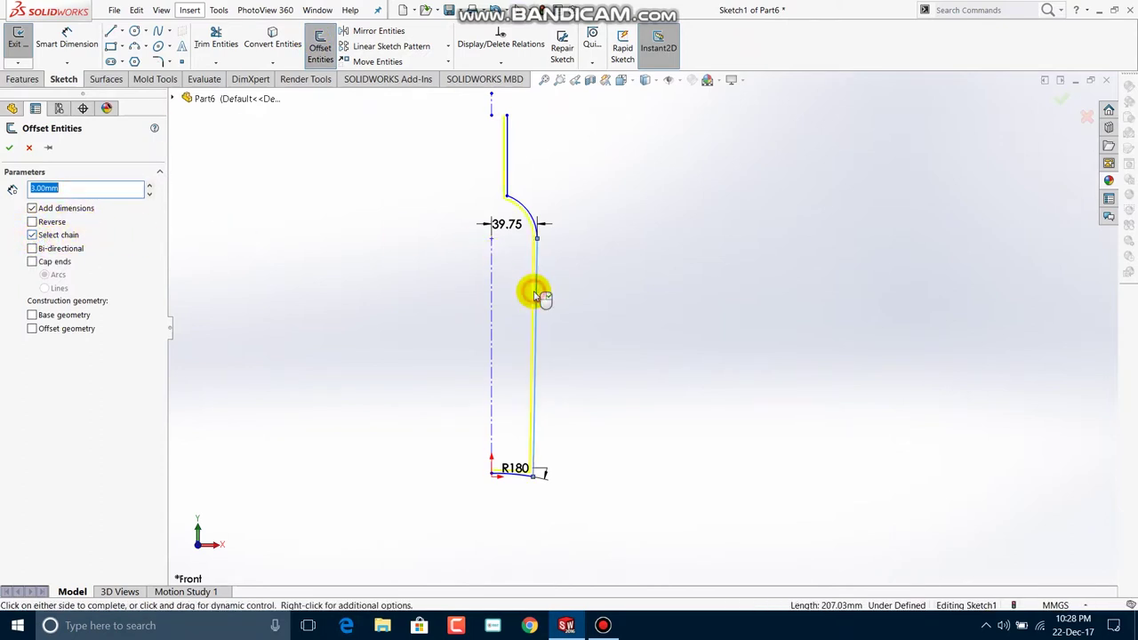
pyautogui.scroll(-3, 525, 267)
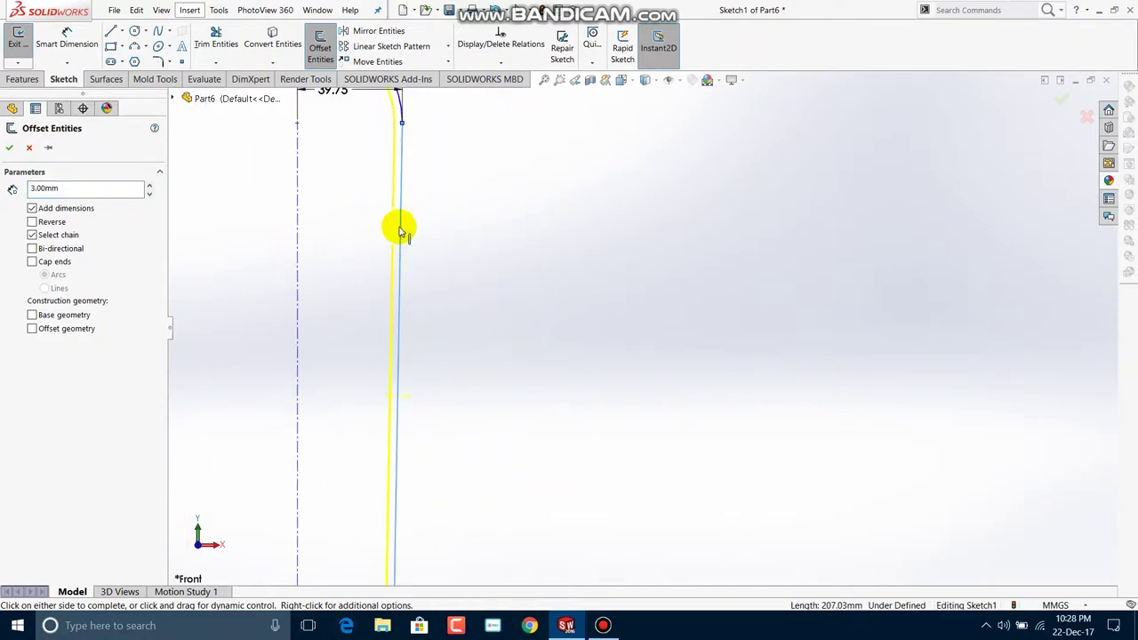
pyautogui.click(10, 148)
pyautogui.moveTo(342, 207)
pyautogui.keyDown('ctrl'); pyautogui.mouseDown(button='middle')
pyautogui.moveTo(364, 274)
pyautogui.moveTo(468, 419)
pyautogui.moveTo(492, 579)
pyautogui.mouseUp(button='middle'); pyautogui.keyUp('ctrl')
pyautogui.scroll(-3, 468, 134)
pyautogui.moveTo(468, 109)
pyautogui.keyDown('ctrl'); pyautogui.mouseDown(button='middle')
pyautogui.moveTo(559, 241)
pyautogui.moveTo(641, 426)
pyautogui.mouseUp(button='middle'); pyautogui.keyUp('ctrl')
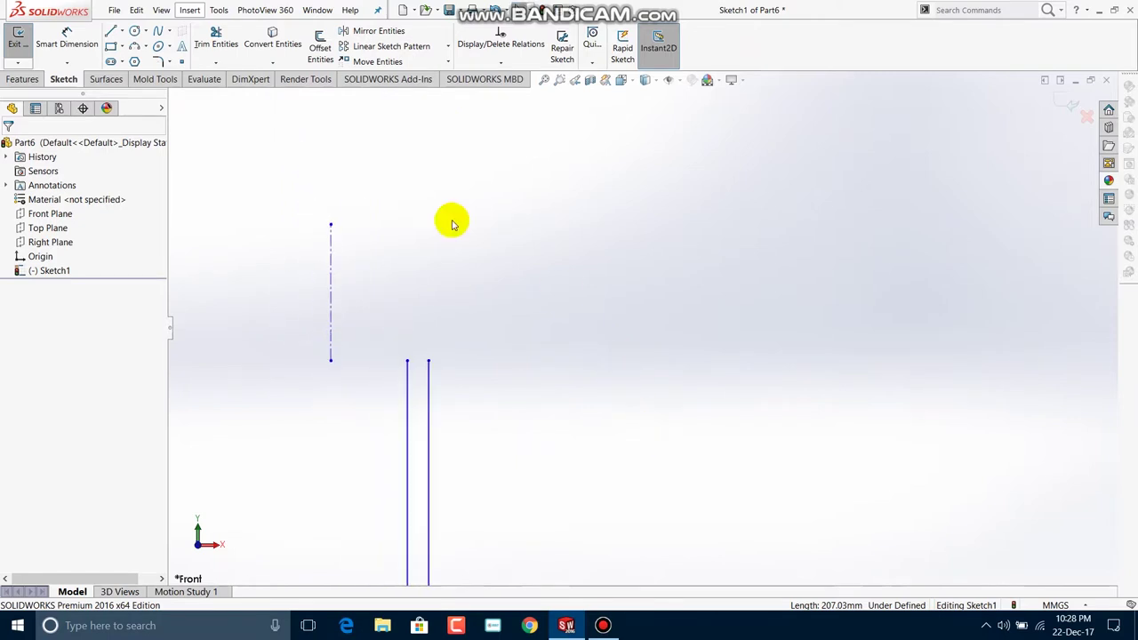
# Draw a corner rectangle above the two neck lines
pyautogui.click(111, 47)
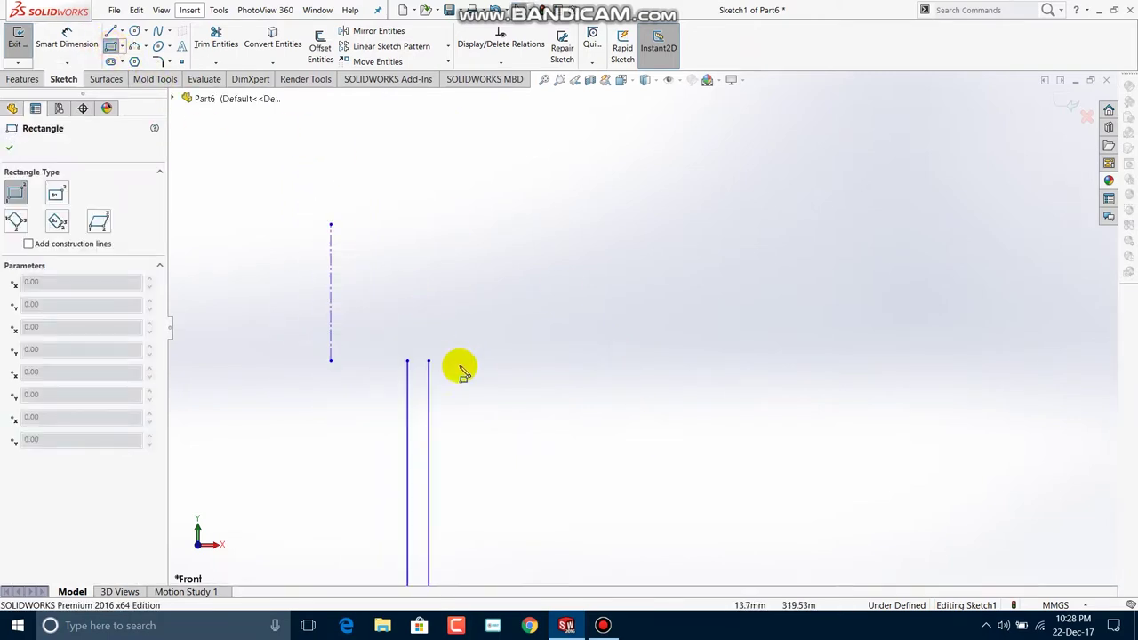
pyautogui.click(454, 211)
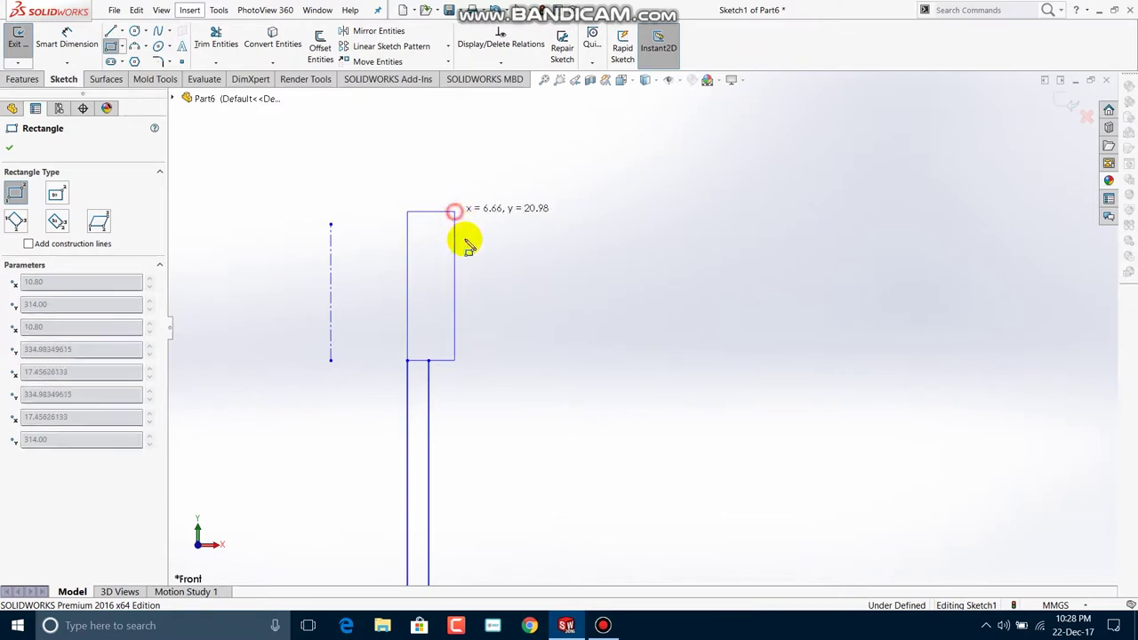
pyautogui.click(11, 148)
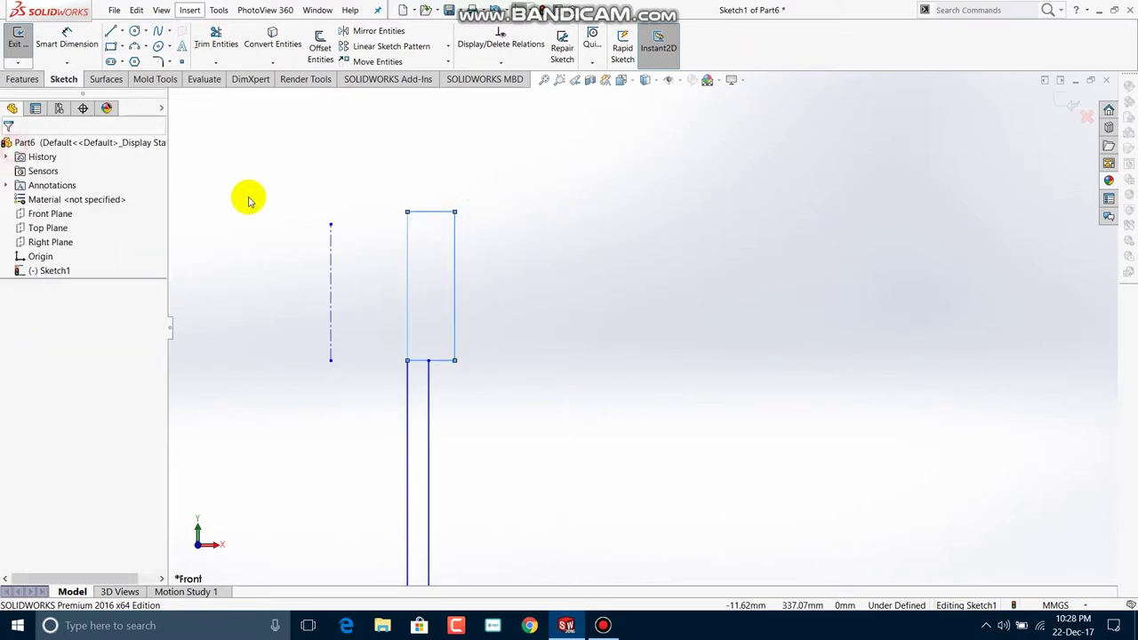
# Dimension the rectangle's right side 14.75 from the centerline
pyautogui.click(66, 37)
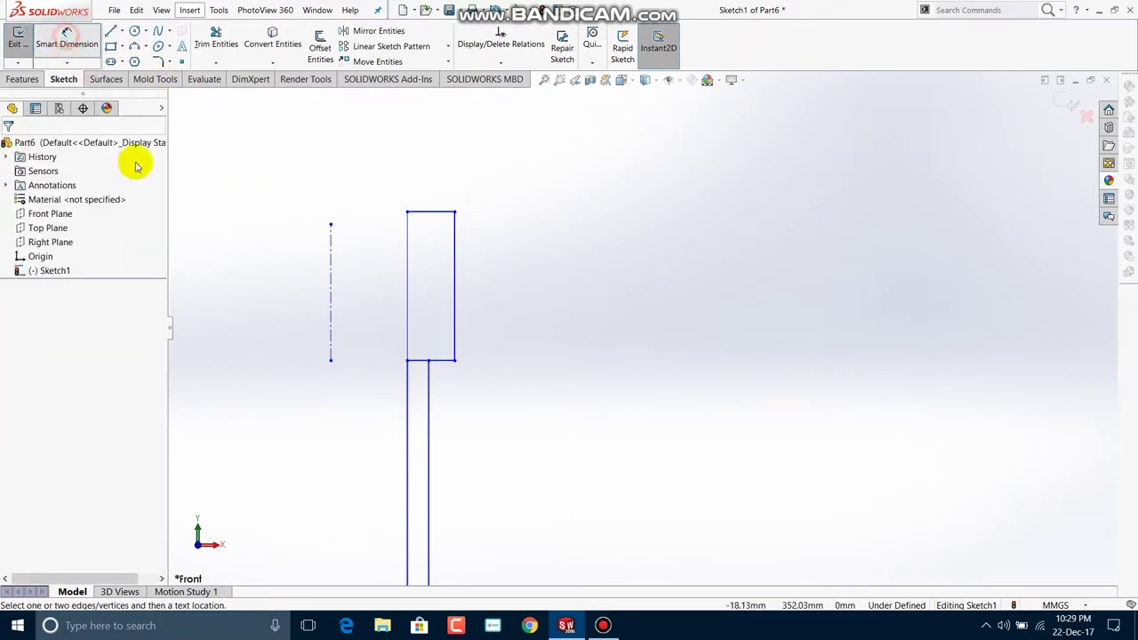
pyautogui.click(330, 263)
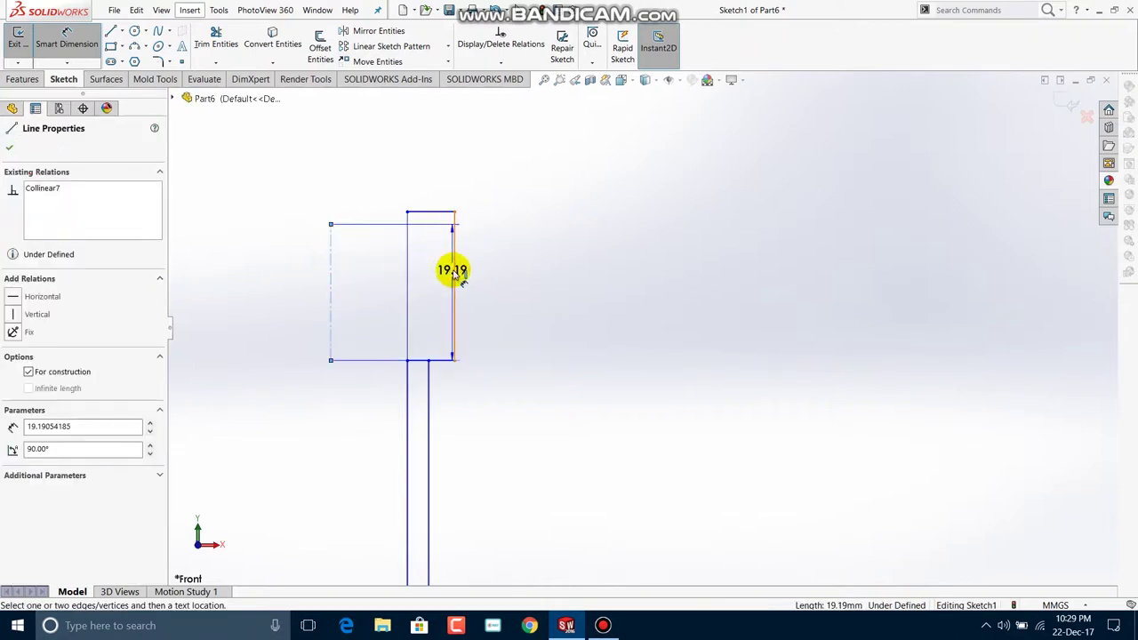
pyautogui.click(454, 271)
pyautogui.click(392, 162)
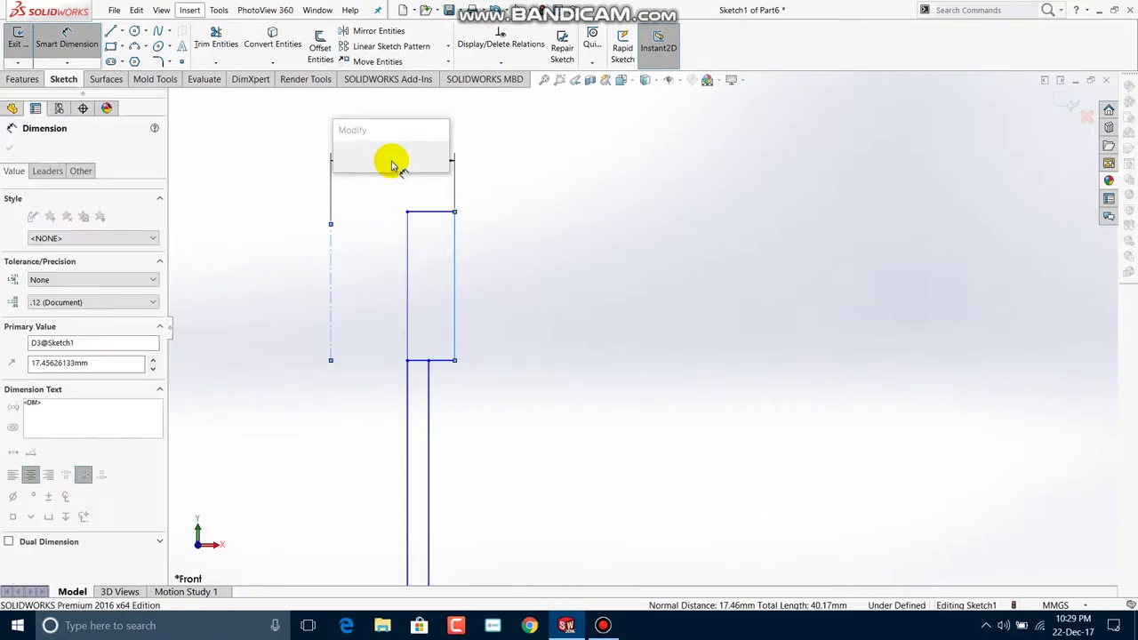
pyautogui.write('14.7')
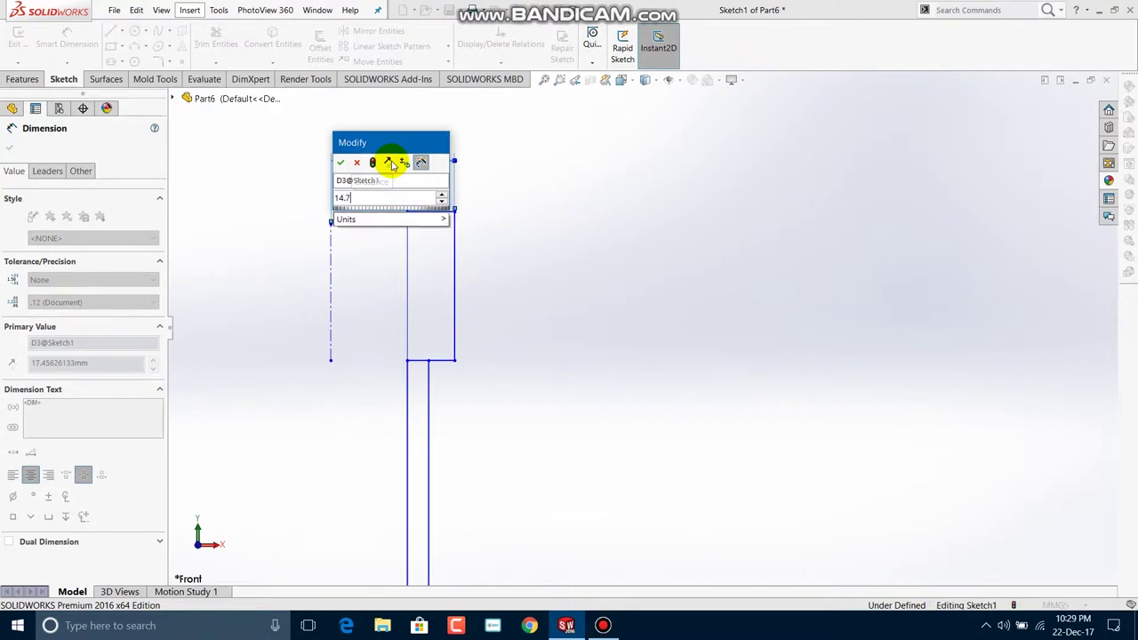
pyautogui.write('5')
pyautogui.press('Return')
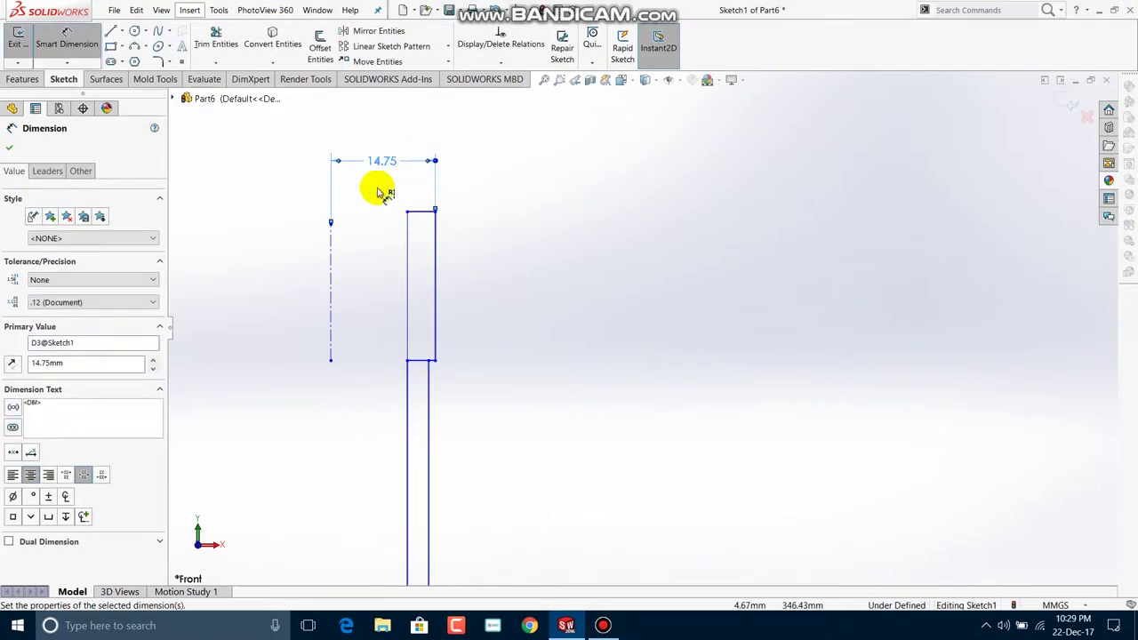
pyautogui.click(9, 151)
pyautogui.click(215, 38)
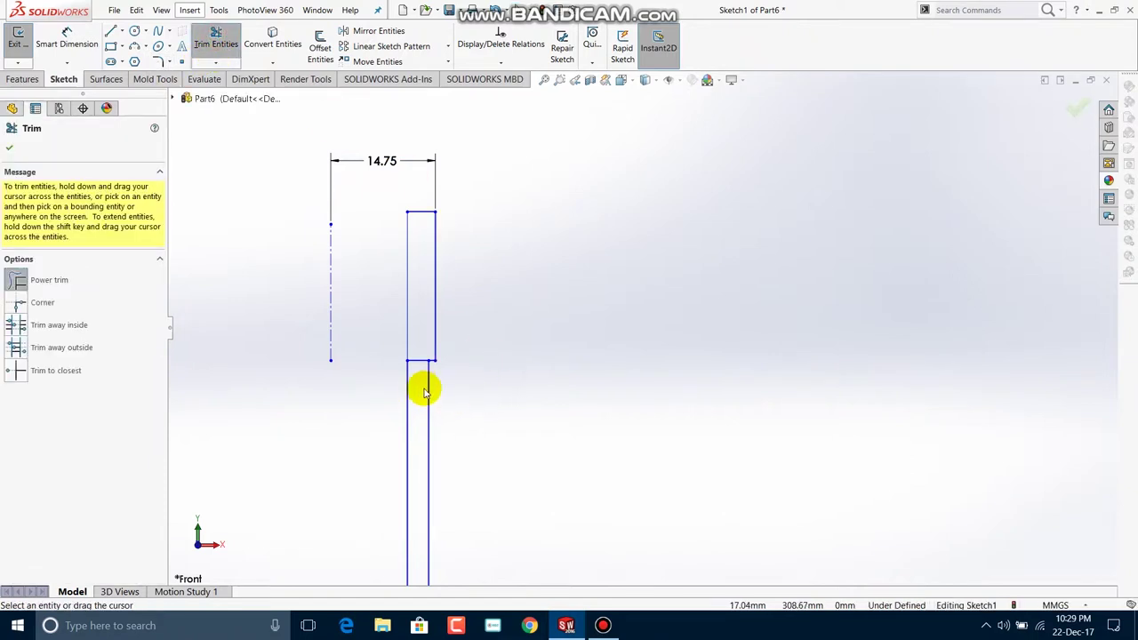
# Trim away the rectangle's bottom edge and left side
pyautogui.moveTo(418, 389)
pyautogui.mouseDown()
pyautogui.moveTo(421, 347)
pyautogui.moveTo(419, 373)
pyautogui.mouseUp()
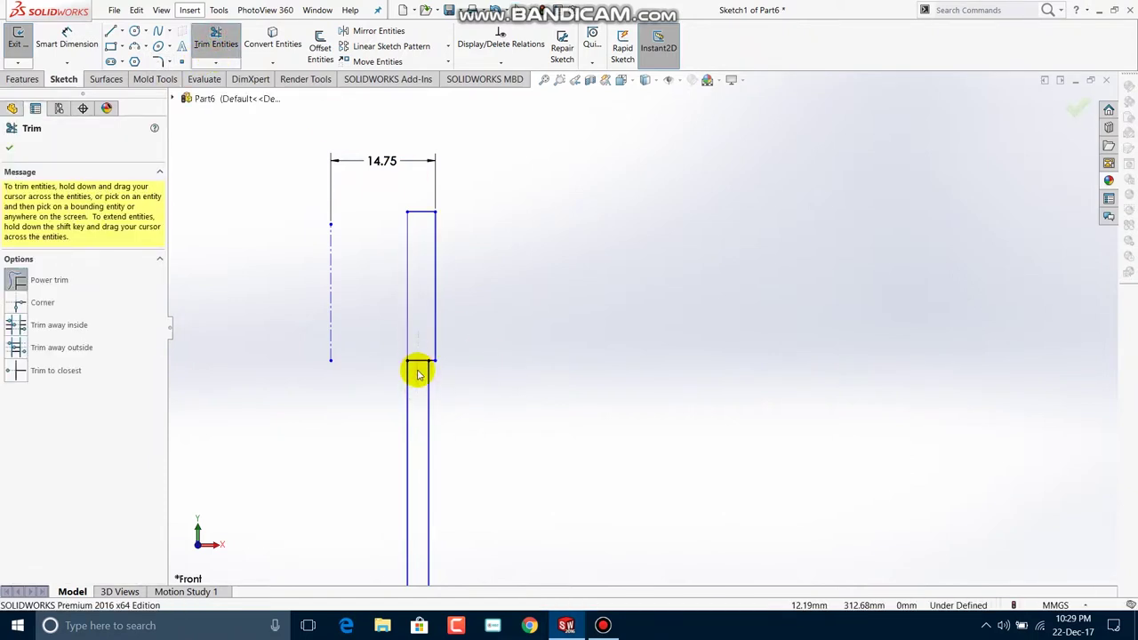
pyautogui.click(8, 147)
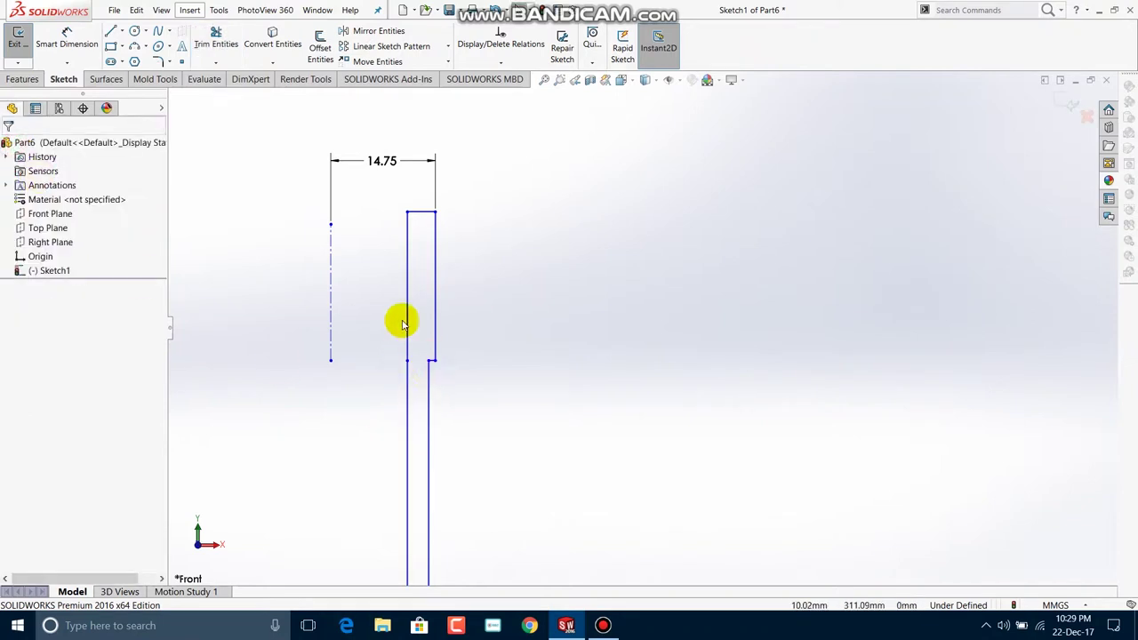
pyautogui.click(206, 49)
pyautogui.moveTo(419, 256); pyautogui.dragTo(349, 282)
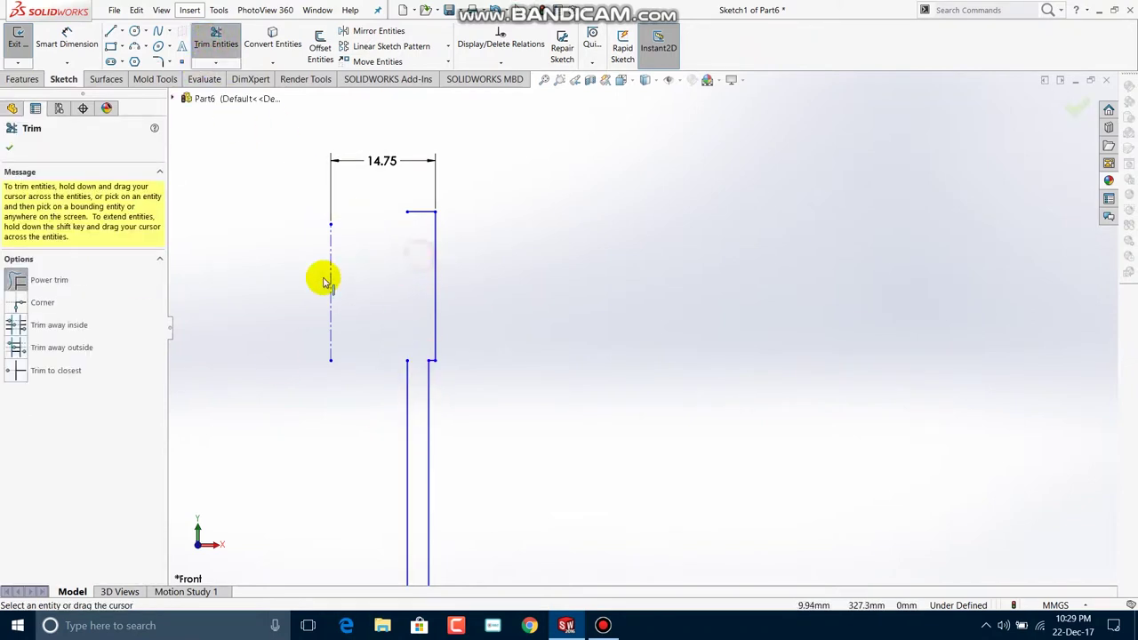
pyautogui.click(10, 148)
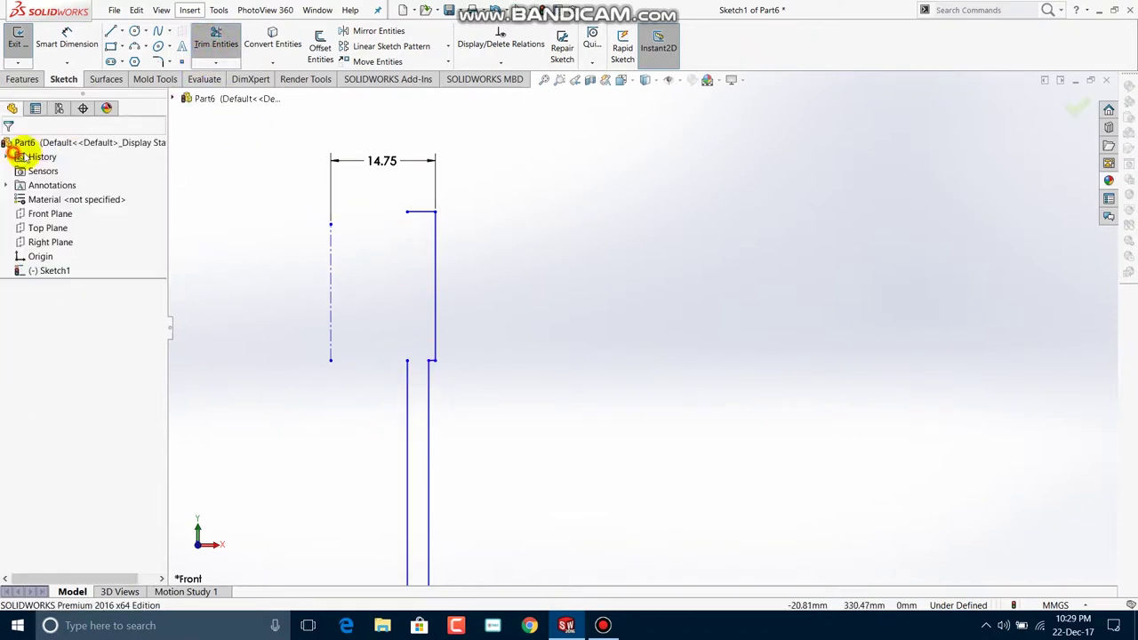
# Extend the inner neck line up to the top edge and exit the sketch
pyautogui.click(218, 63)
pyautogui.click(226, 93)
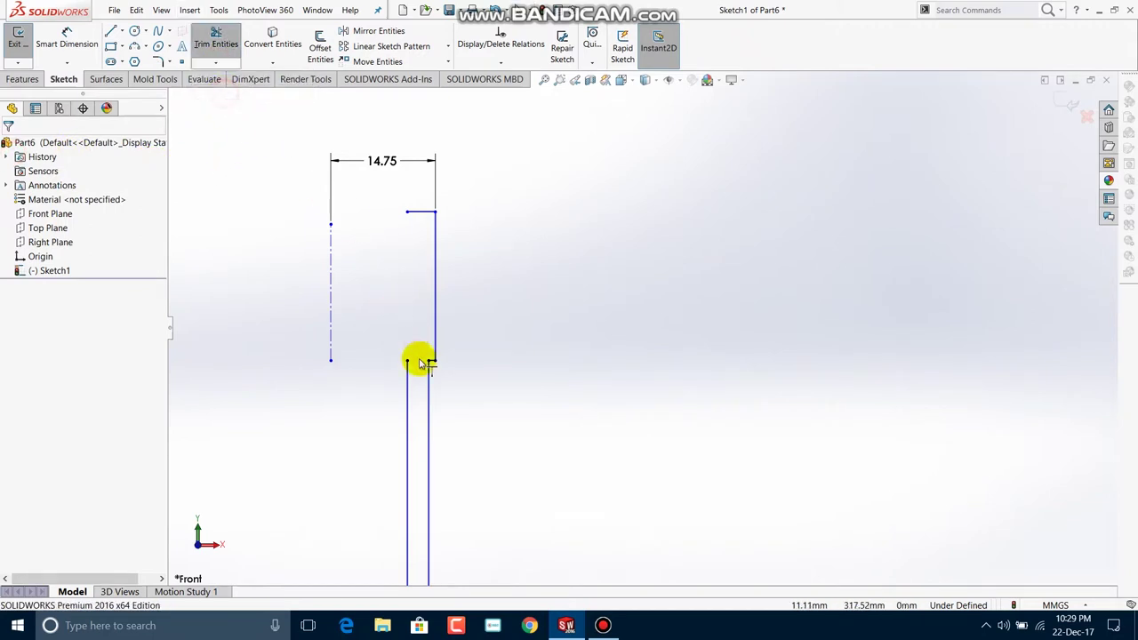
pyautogui.click(409, 388)
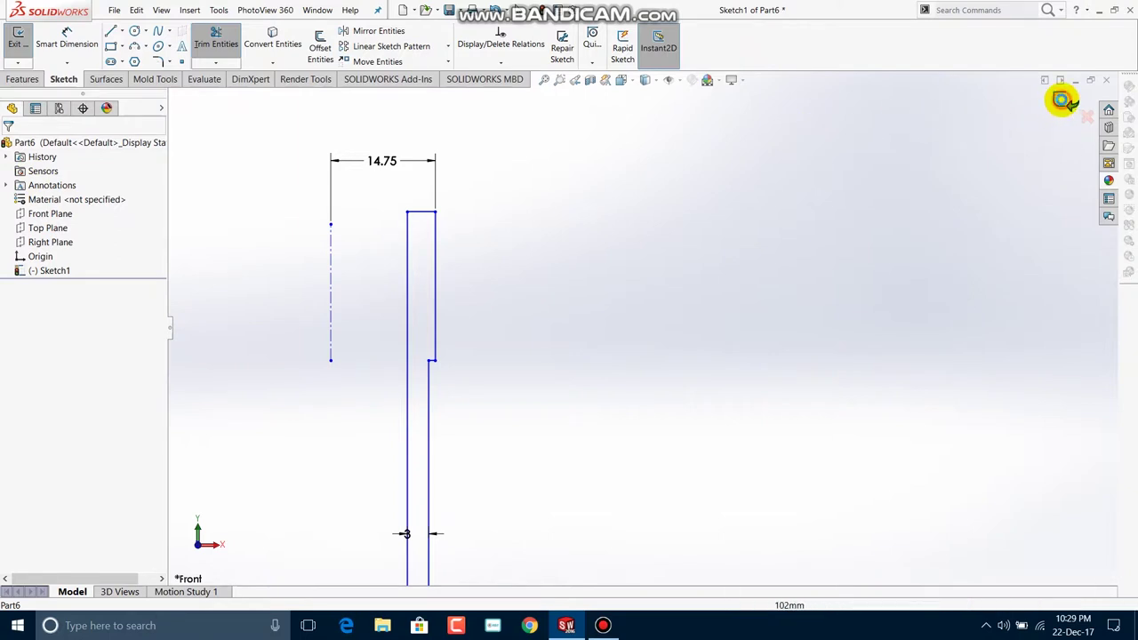
pyautogui.click(1062, 100)
pyautogui.moveTo(516, 398)
pyautogui.keyDown('shift'); pyautogui.mouseDown(button='middle')
pyautogui.moveTo(516, 460)
pyautogui.moveTo(495, 412)
pyautogui.moveTo(431, 31)
pyautogui.moveTo(419, 101)
pyautogui.mouseUp(button='middle'); pyautogui.keyUp('shift')
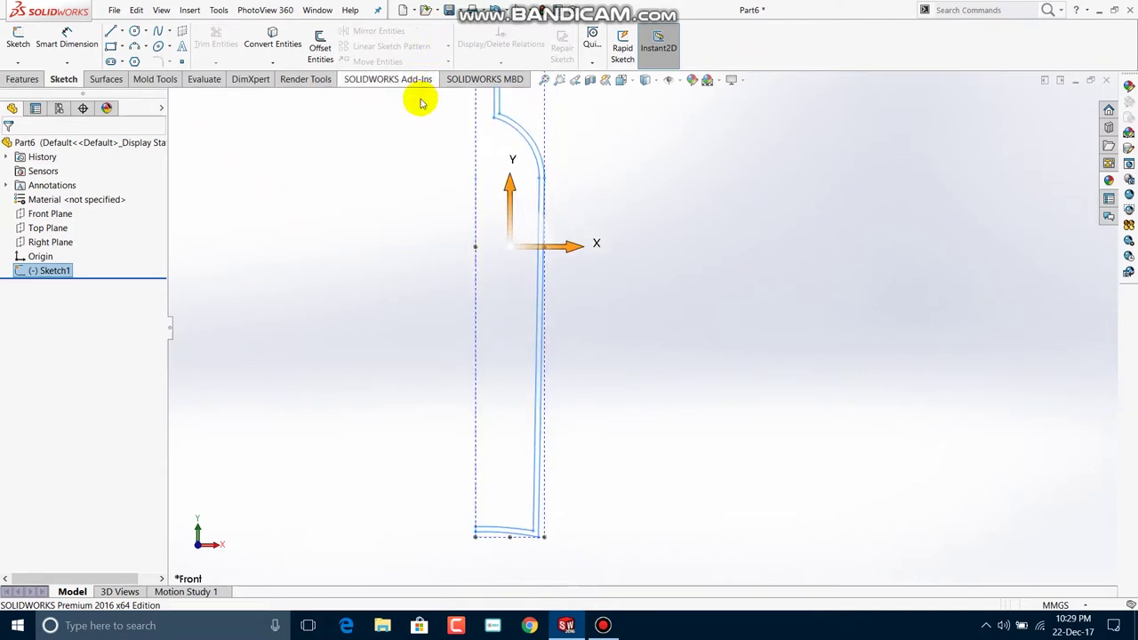
# Reopen Sketch1 for editing and zoom in on the R180 base arc
pyautogui.rightClick(55, 274)
pyautogui.click(66, 237)
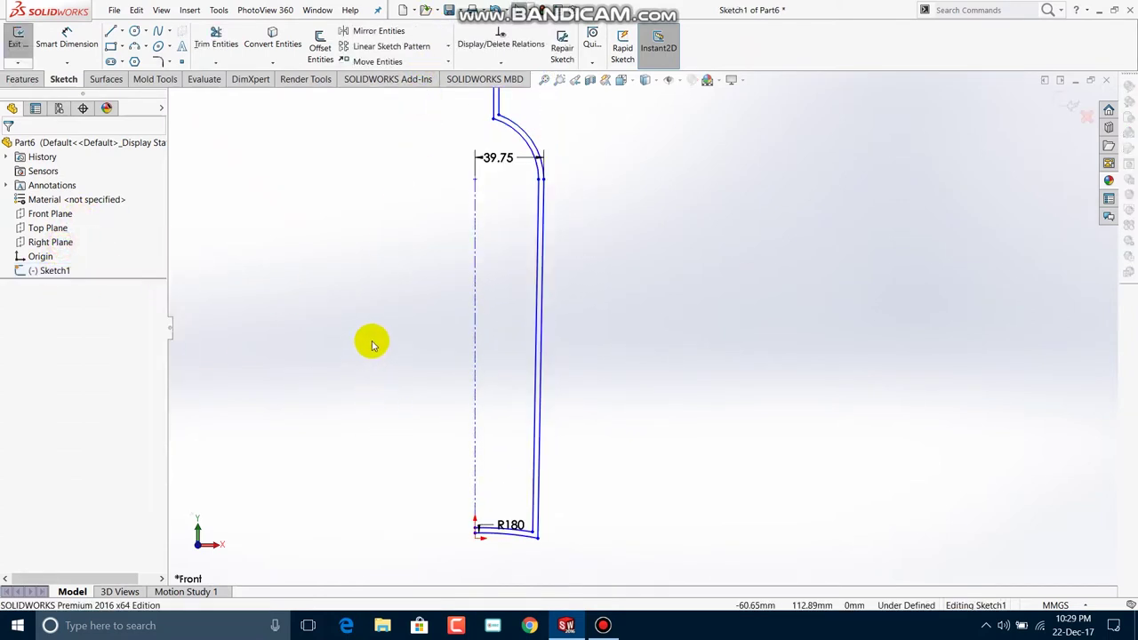
pyautogui.press('space')
pyautogui.hotkey('ctrl', '2')
pyautogui.press('space')
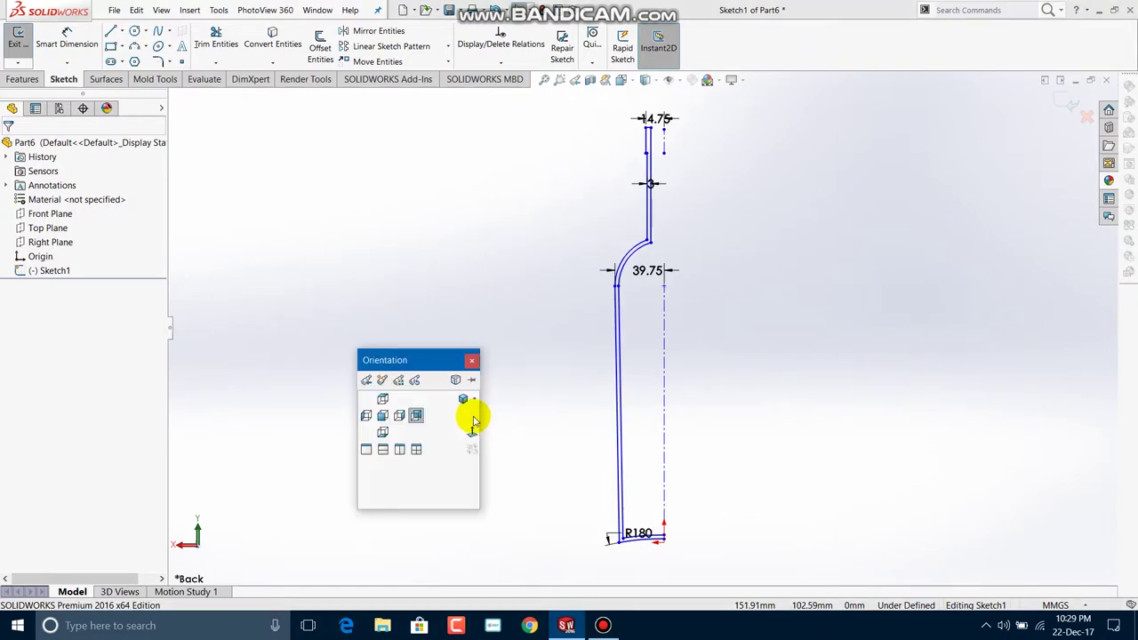
pyautogui.hotkey('ctrl', '1')
pyautogui.scroll(-3, 646, 449)
pyautogui.scroll(3, 645, 449)
pyautogui.keyDown('ctrl'); pyautogui.moveTo(666, 449); pyautogui.dragTo(690, 124, button='middle'); pyautogui.keyUp('ctrl')
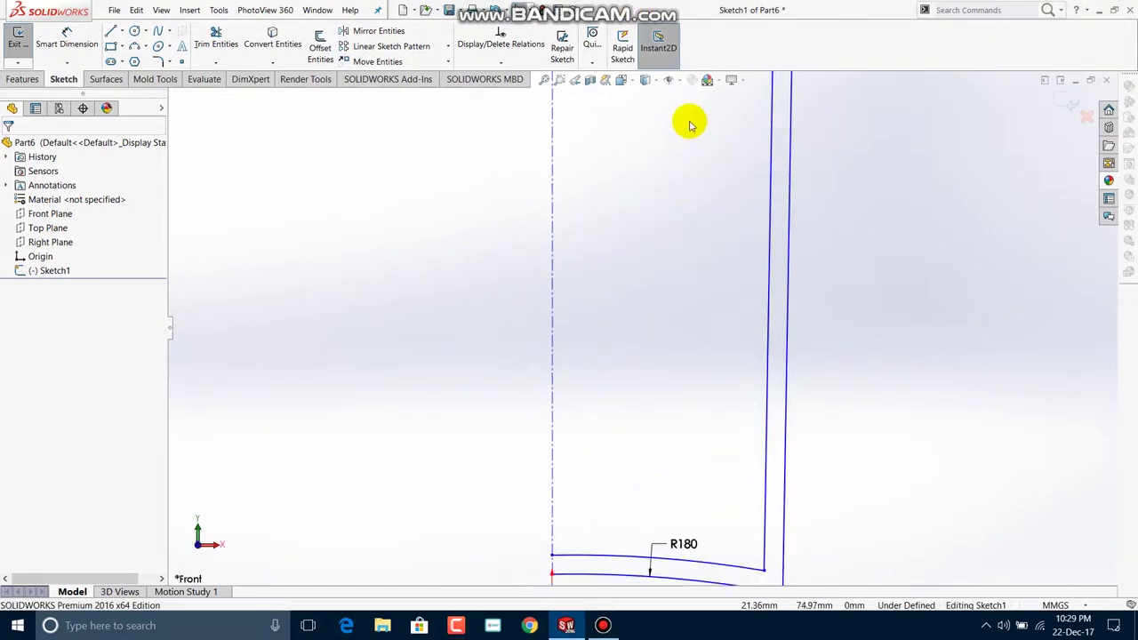
pyautogui.keyDown('ctrl'); pyautogui.moveTo(628, 424); pyautogui.dragTo(617, 184, button='middle'); pyautogui.keyUp('ctrl')
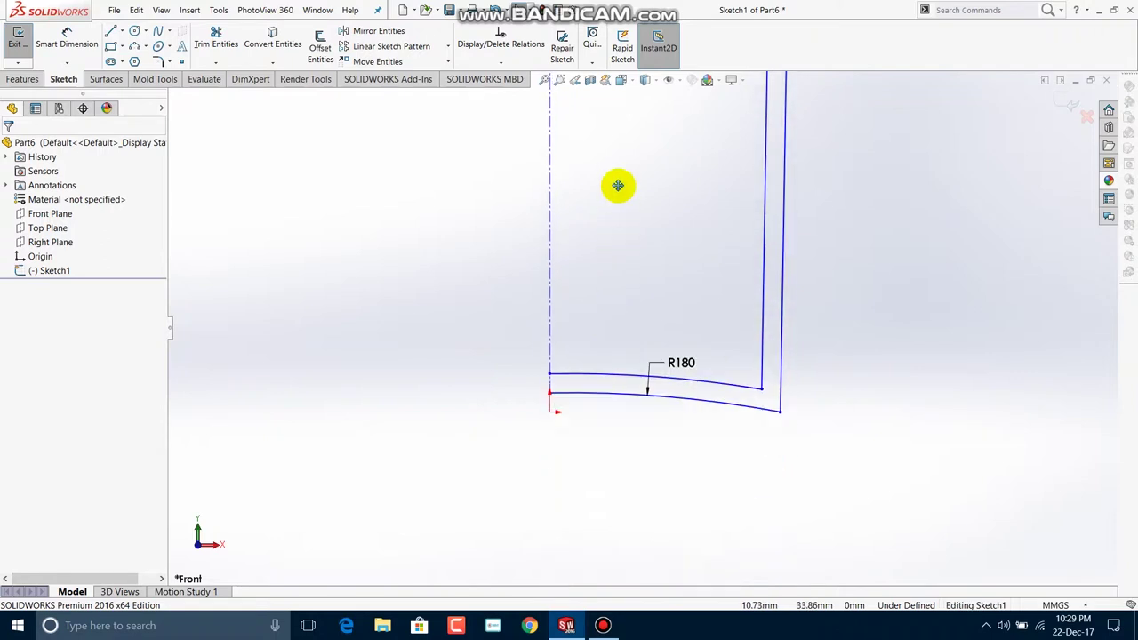
# Draw a vertical line closing the base at the axis
pyautogui.click(109, 36)
pyautogui.scroll(-2, 518, 305)
pyautogui.scroll(-2, 518, 305)
pyautogui.moveTo(379, 420); pyautogui.dragTo(382, 474)
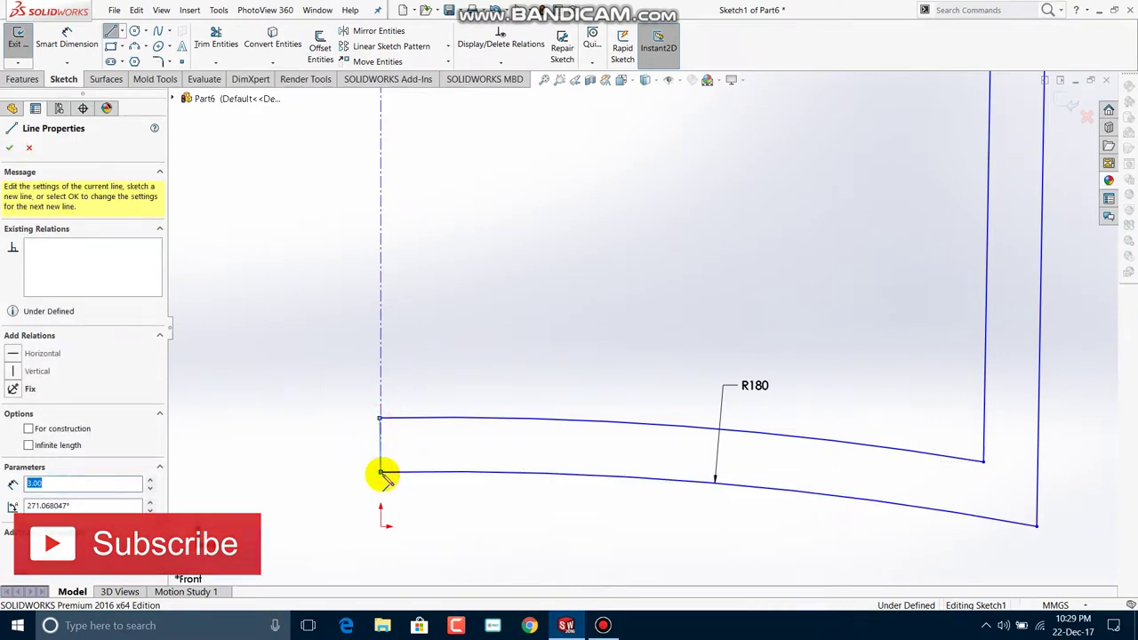
pyautogui.press('Escape')
pyautogui.scroll(-3, 350, 450)
pyautogui.scroll(-2, 347, 409)
pyautogui.scroll(3, 661, 185)
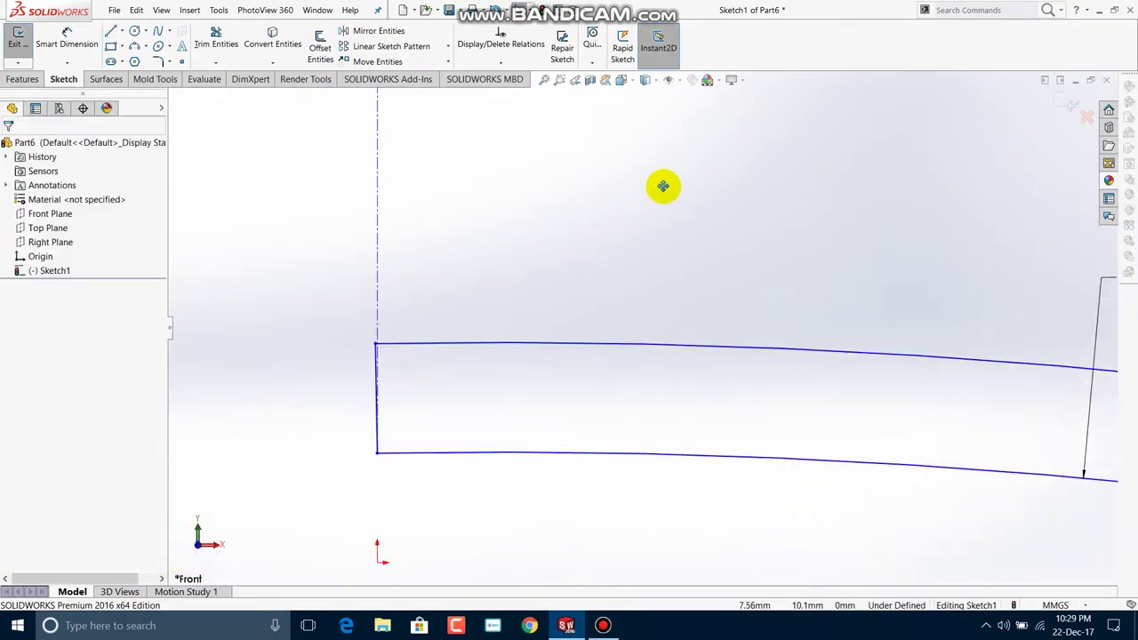
pyautogui.scroll(-2, 320, 311)
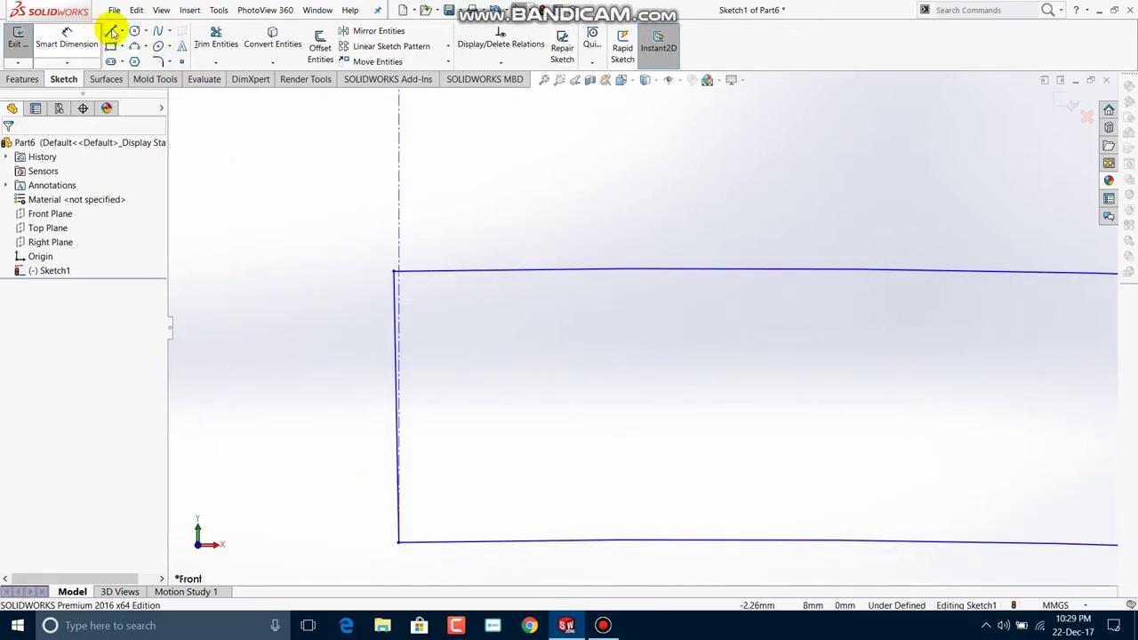
# Replace the left vertical base line with a new line running along the centerline axis
pyautogui.click(395, 346)
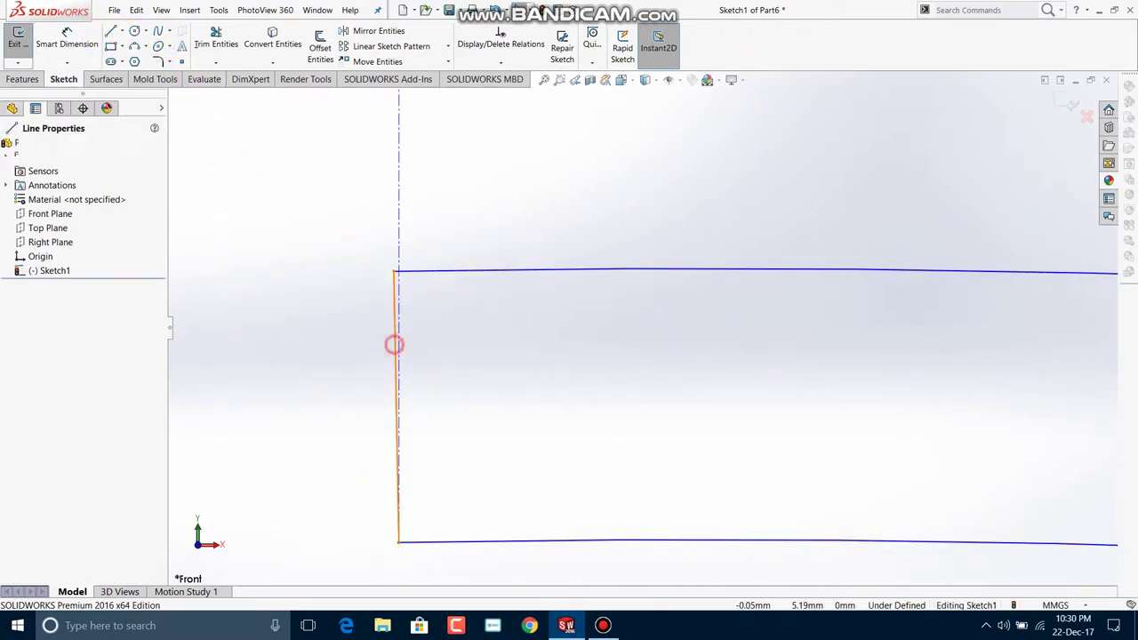
pyautogui.press('Delete')
pyautogui.click(110, 31)
pyautogui.click(400, 543)
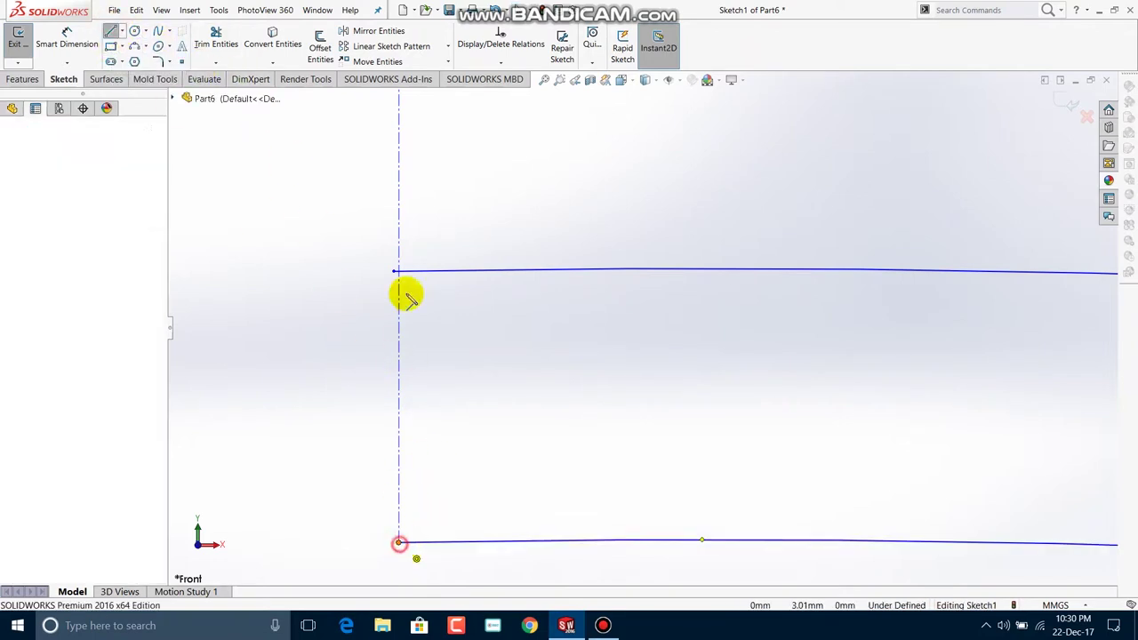
pyautogui.click(400, 212)
pyautogui.press('Escape')
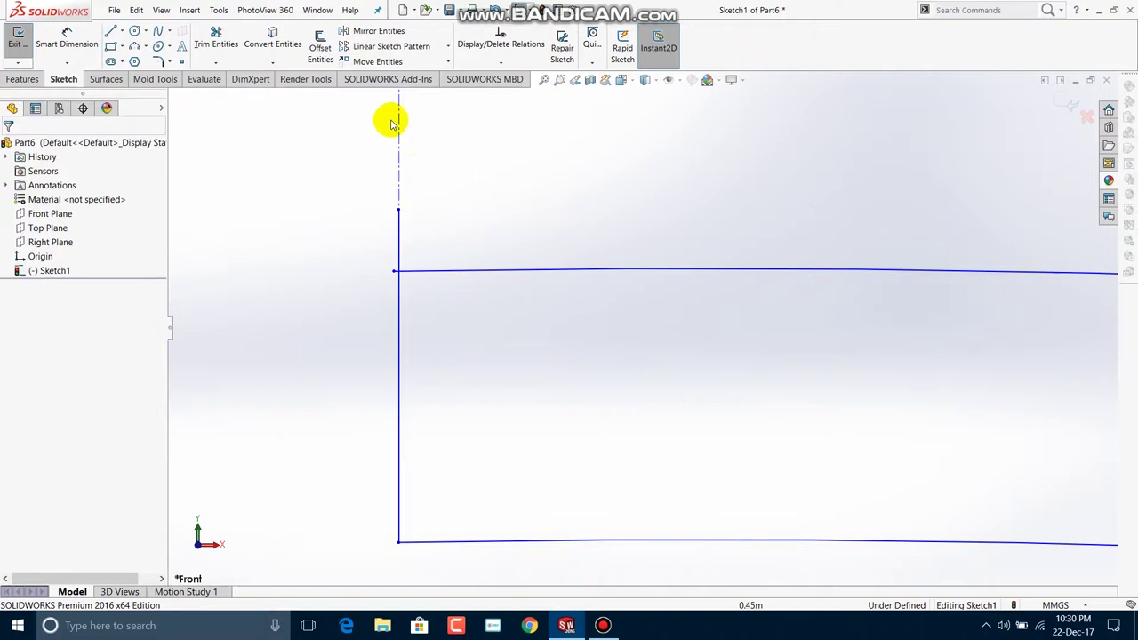
# Trim the leftover line segments, check the R180 and 39.75 dimensions, and exit the sketch
pyautogui.click(216, 40)
pyautogui.moveTo(441, 227); pyautogui.dragTo(418, 238)
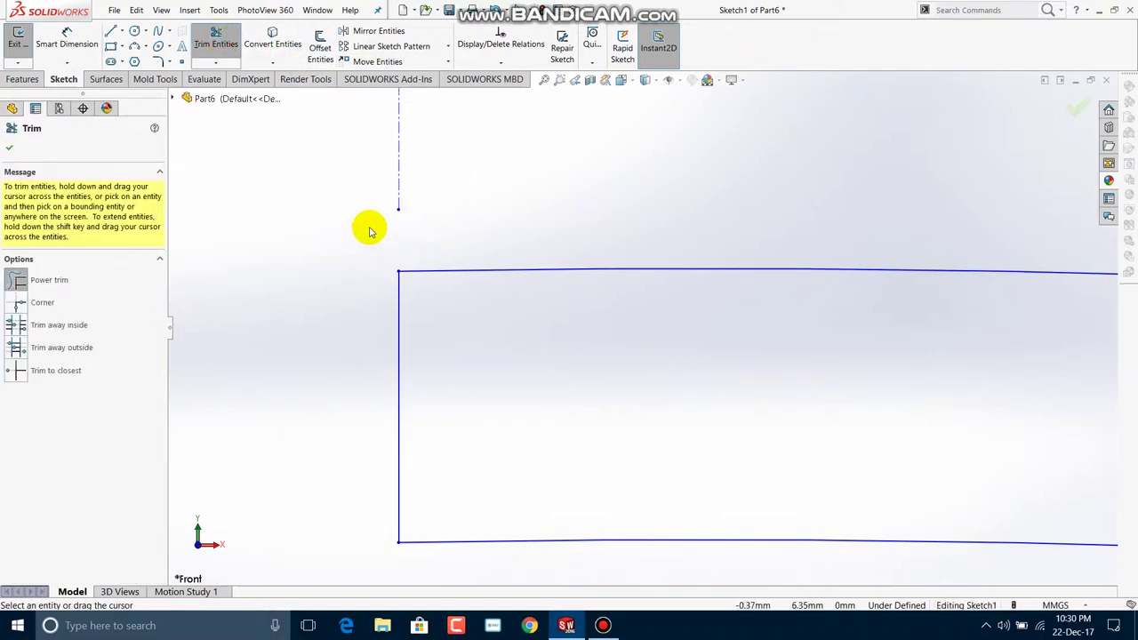
pyautogui.click(14, 146)
pyautogui.scroll(3, 543, 353)
pyautogui.scroll(-2, 529, 424)
pyautogui.moveTo(579, 152)
pyautogui.keyDown('ctrl'); pyautogui.mouseDown(button='middle')
pyautogui.moveTo(450, 347)
pyautogui.moveTo(410, 434)
pyautogui.mouseUp(button='middle'); pyautogui.keyUp('ctrl')
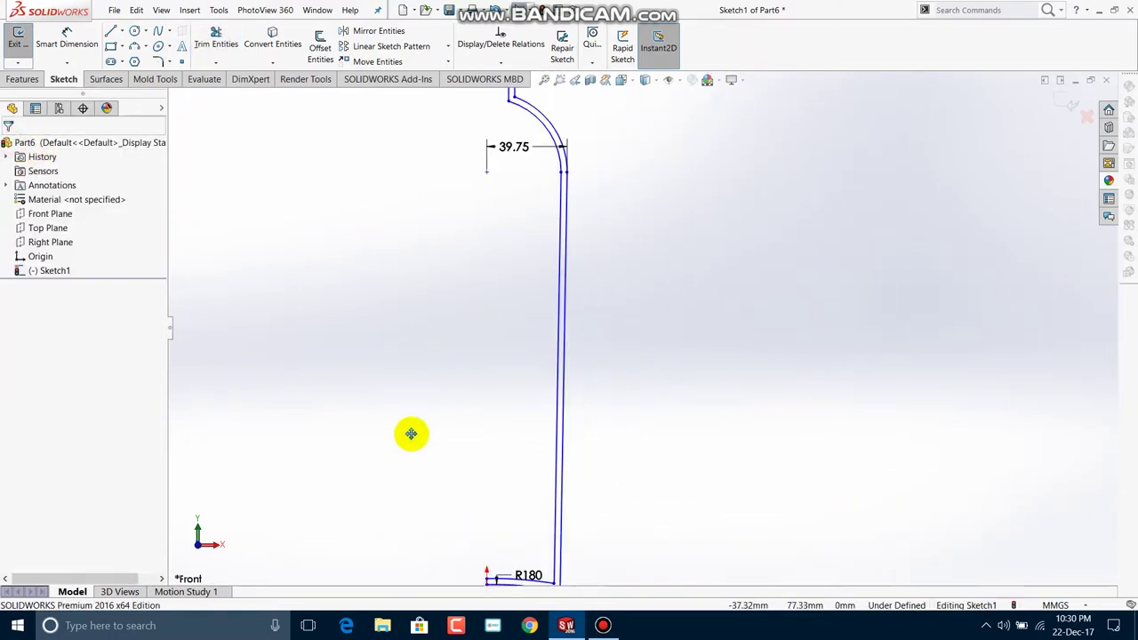
pyautogui.click(1067, 101)
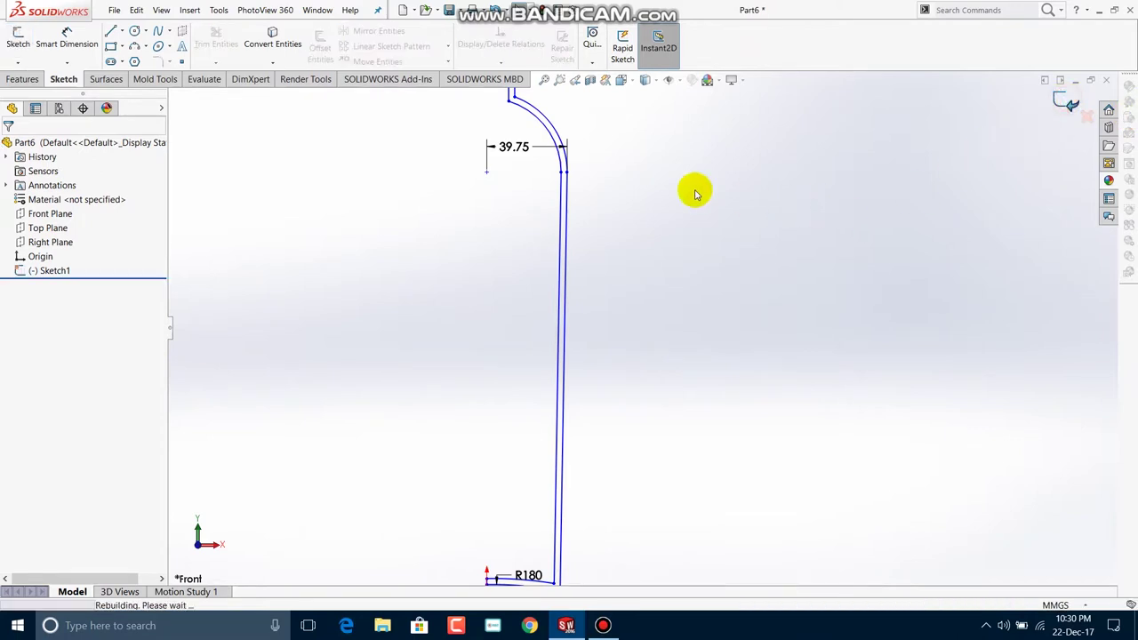
# Create a reference axis from the intersection of the Front Plane and Right Plane
pyautogui.keyDown('ctrl'); pyautogui.moveTo(455, 257); pyautogui.dragTo(459, 329, button='middle'); pyautogui.keyUp('ctrl')
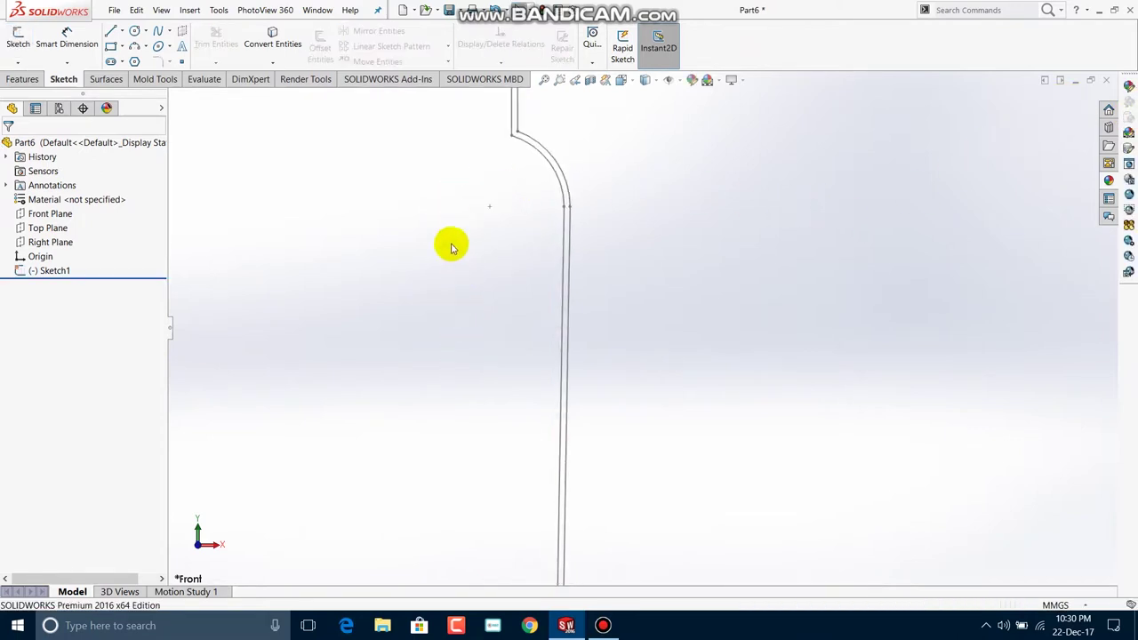
pyautogui.press('f')
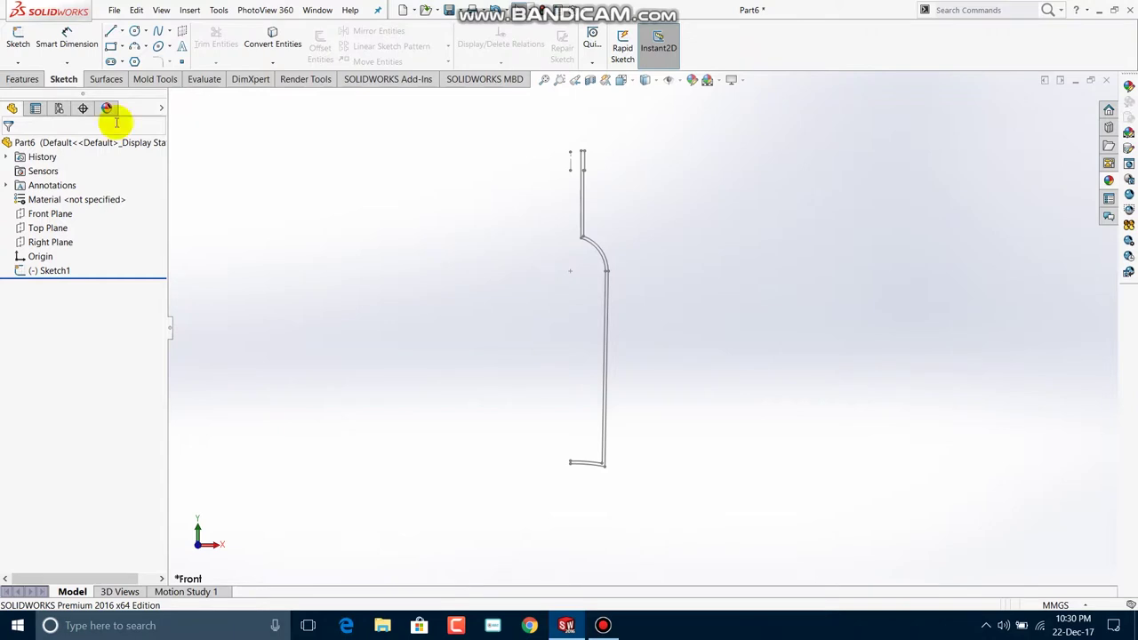
pyautogui.click(7, 78)
pyautogui.click(585, 54)
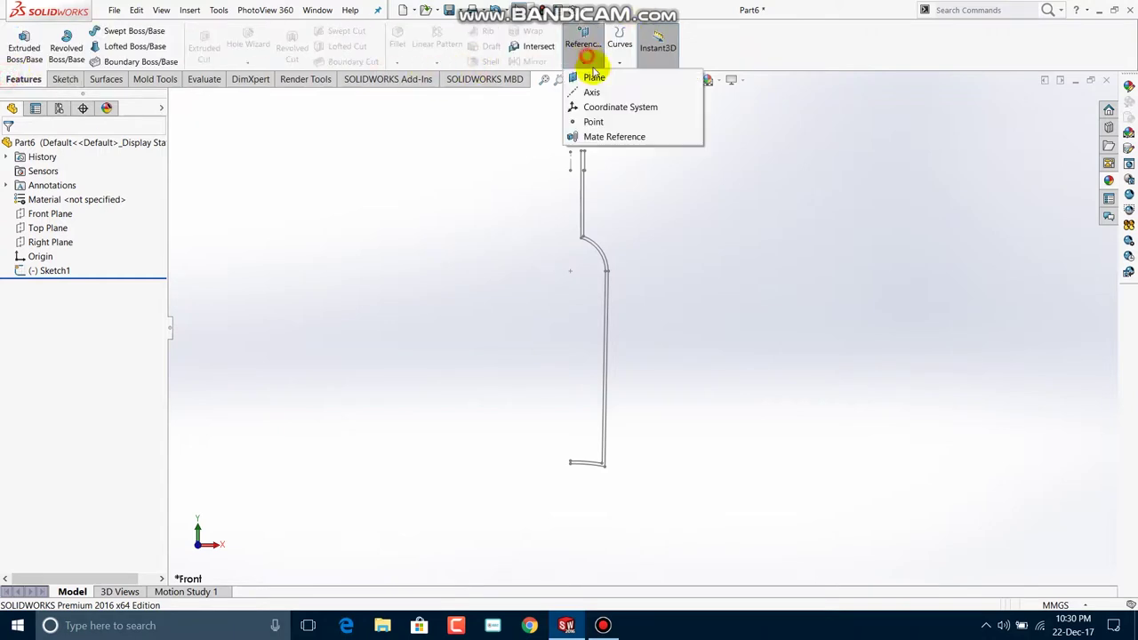
pyautogui.click(596, 94)
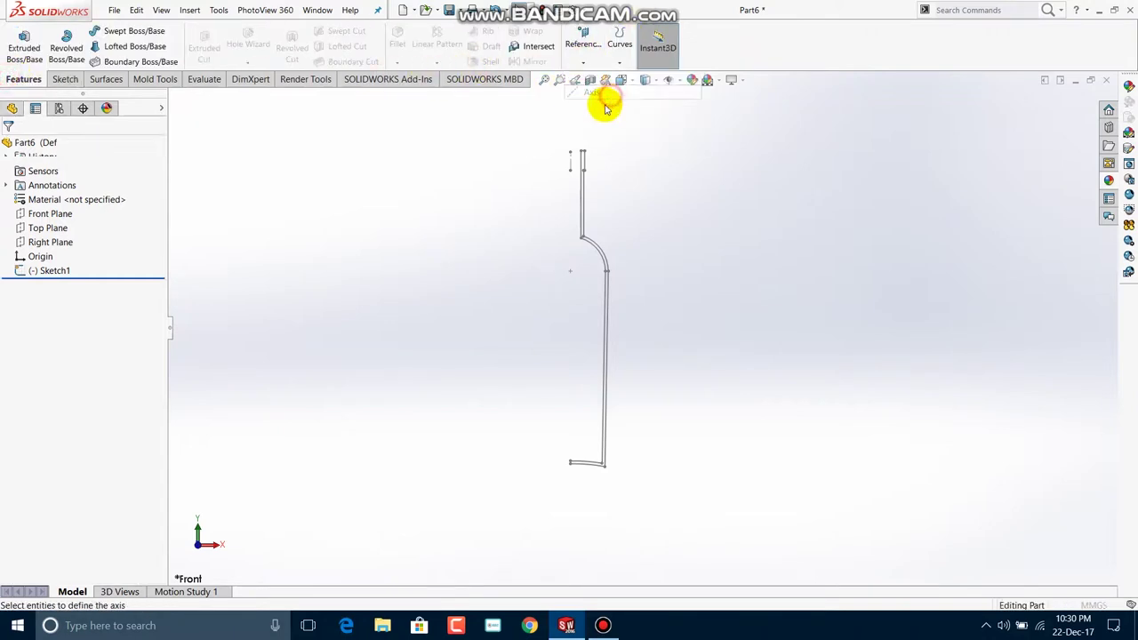
pyautogui.click(173, 98)
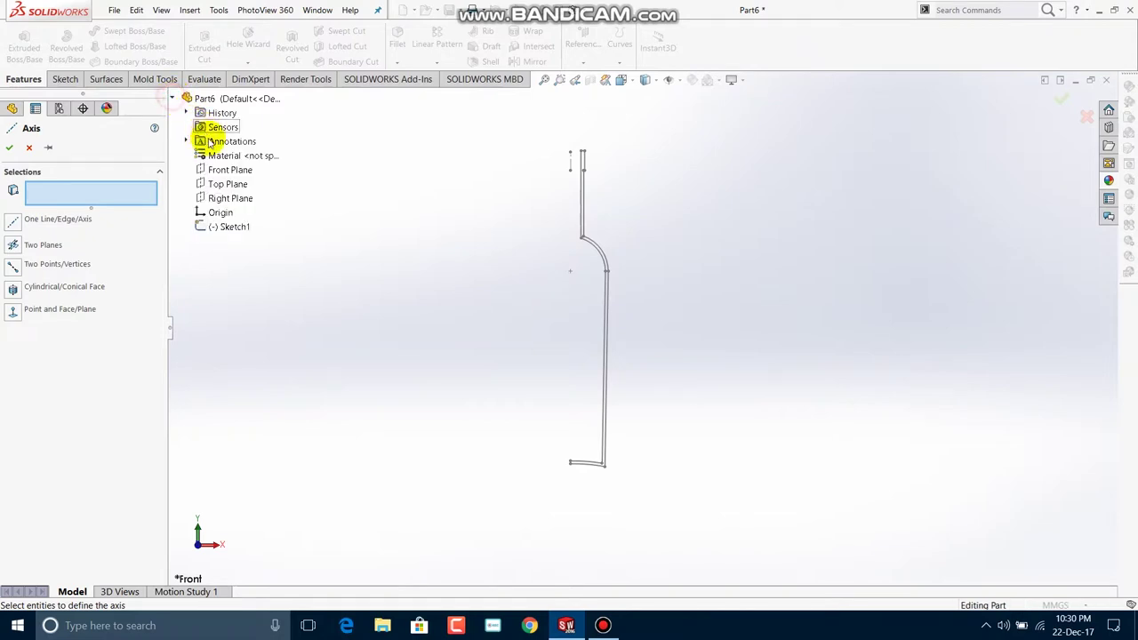
pyautogui.moveTo(427, 208); pyautogui.dragTo(408, 256, button='middle')
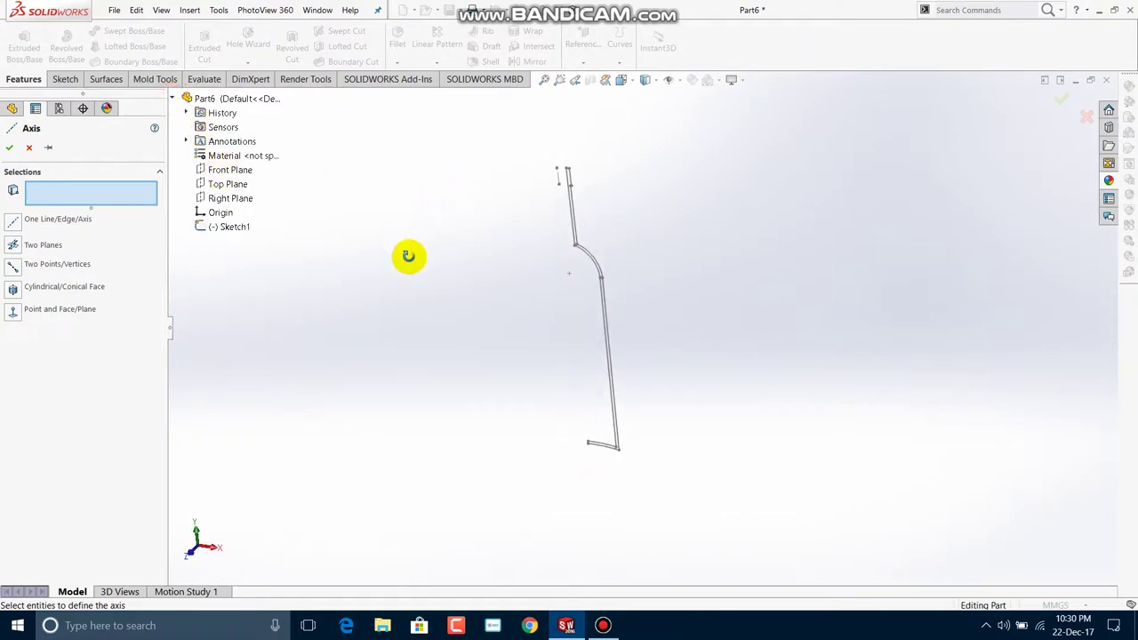
pyautogui.click(230, 172)
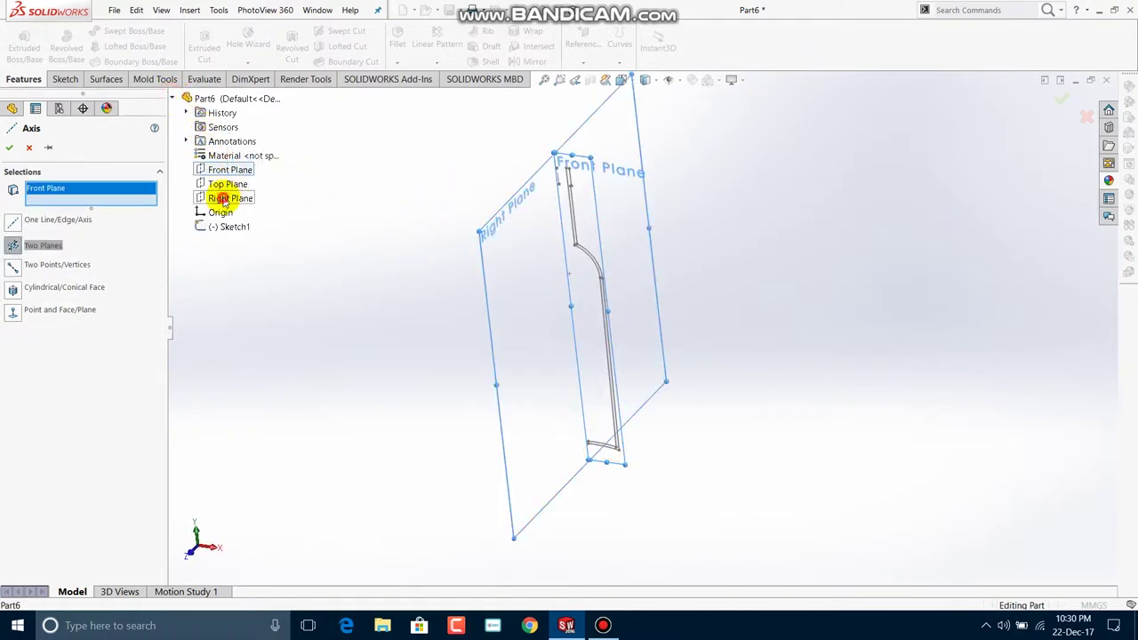
pyautogui.click(226, 198)
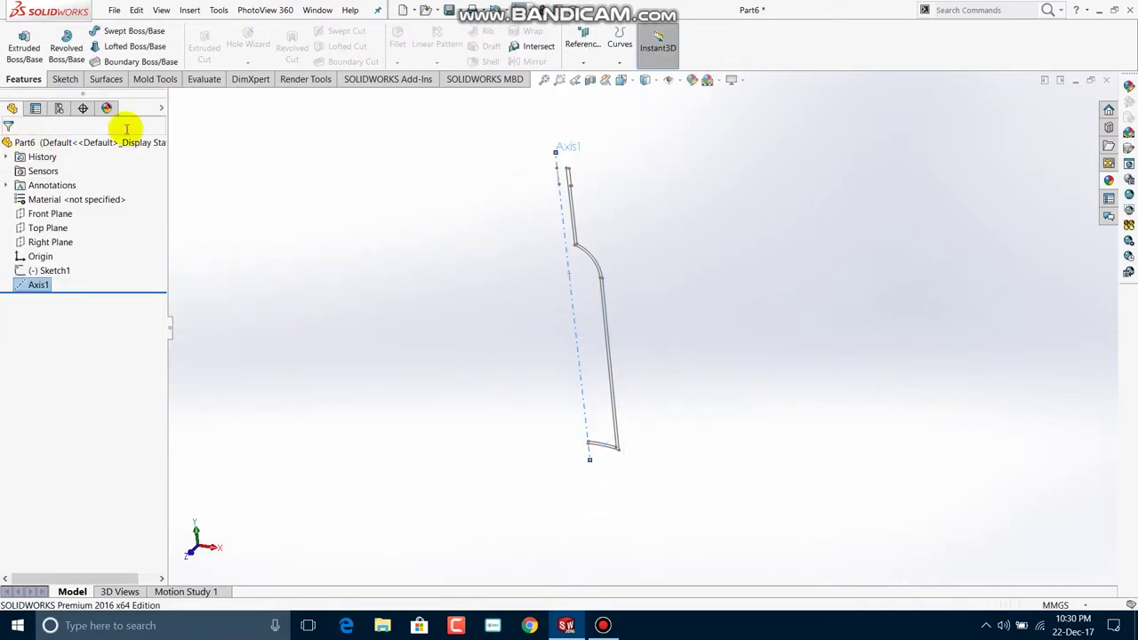
# Orbit the view until the profile stands upright and adjust the view display settings
pyautogui.moveTo(480, 223)
pyautogui.mouseDown(button='middle')
pyautogui.moveTo(539, 244)
pyautogui.moveTo(485, 237)
pyautogui.moveTo(488, 210)
pyautogui.mouseUp(button='middle')
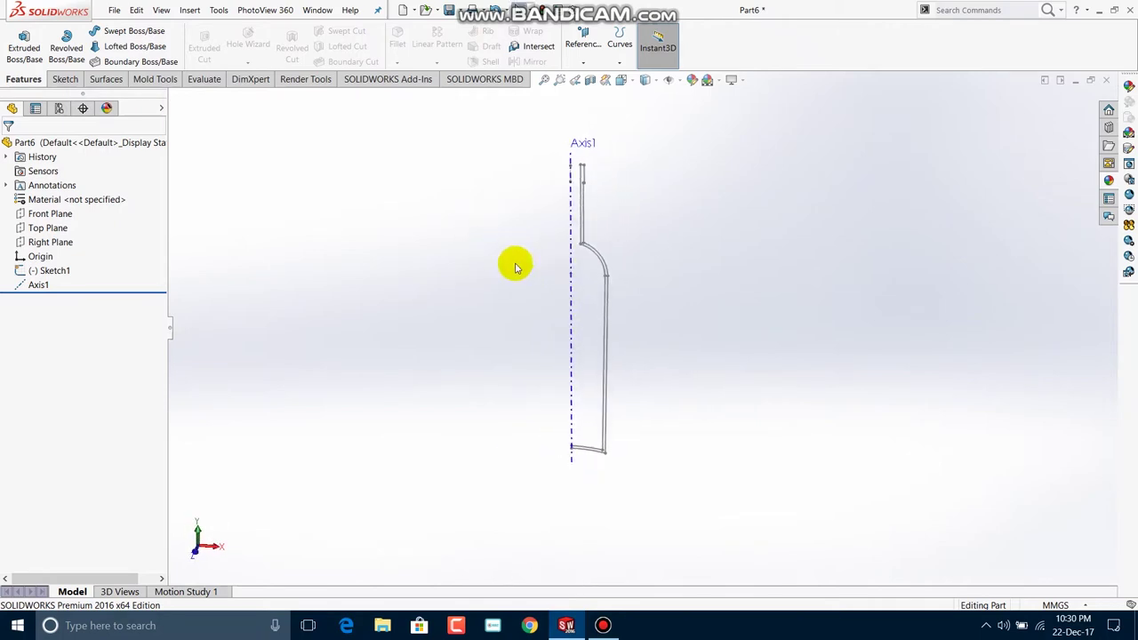
pyautogui.scroll(-3, 498, 241)
pyautogui.click(731, 79)
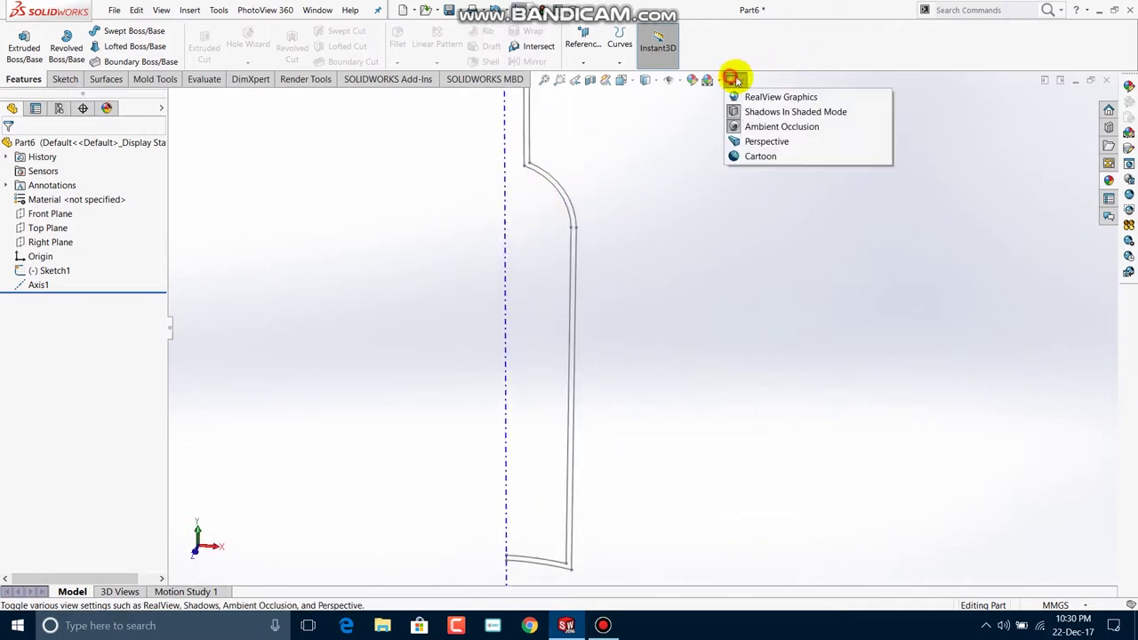
pyautogui.click(734, 112)
pyautogui.click(731, 79)
pyautogui.click(279, 183)
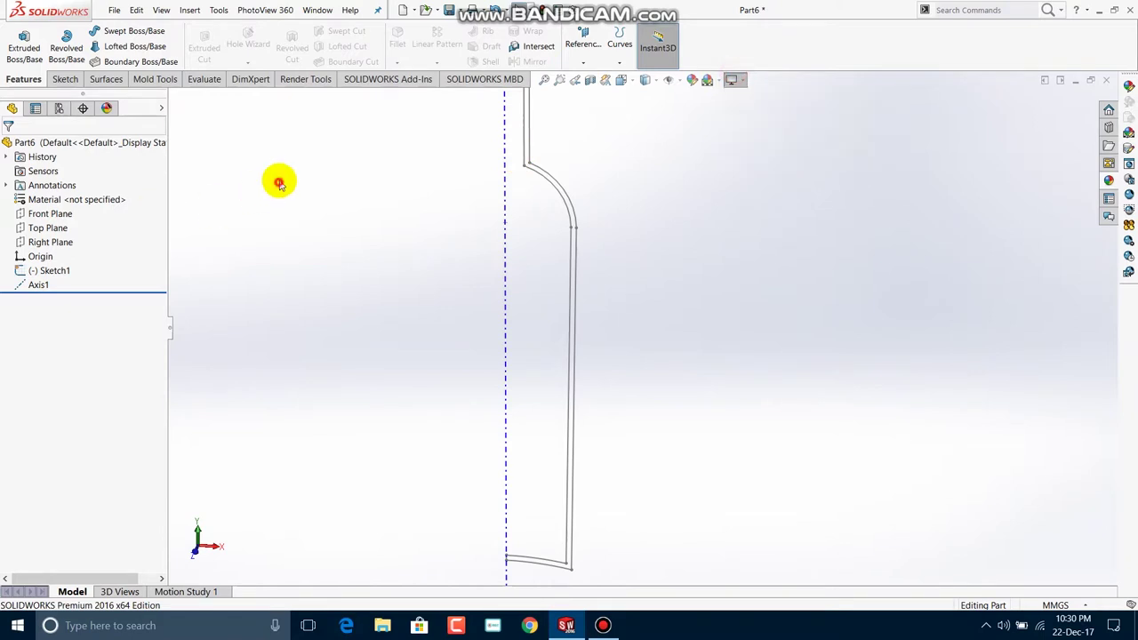
pyautogui.click(65, 43)
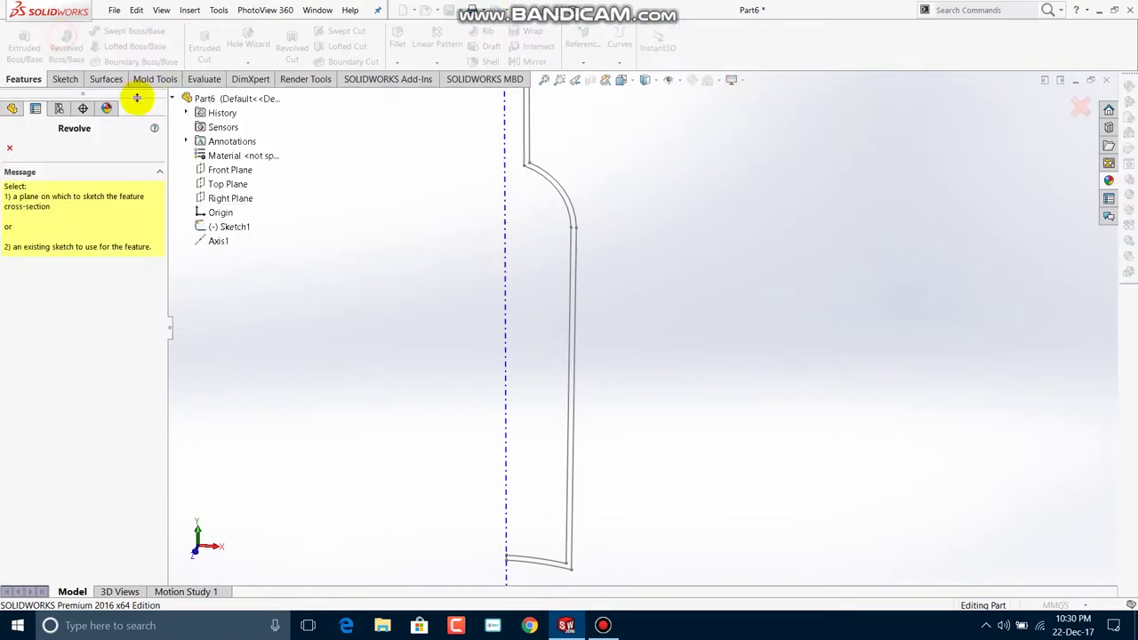
# Revolve Sketch1 a full 360° about Axis1 into a solid bottle and zoom out
pyautogui.click(559, 192)
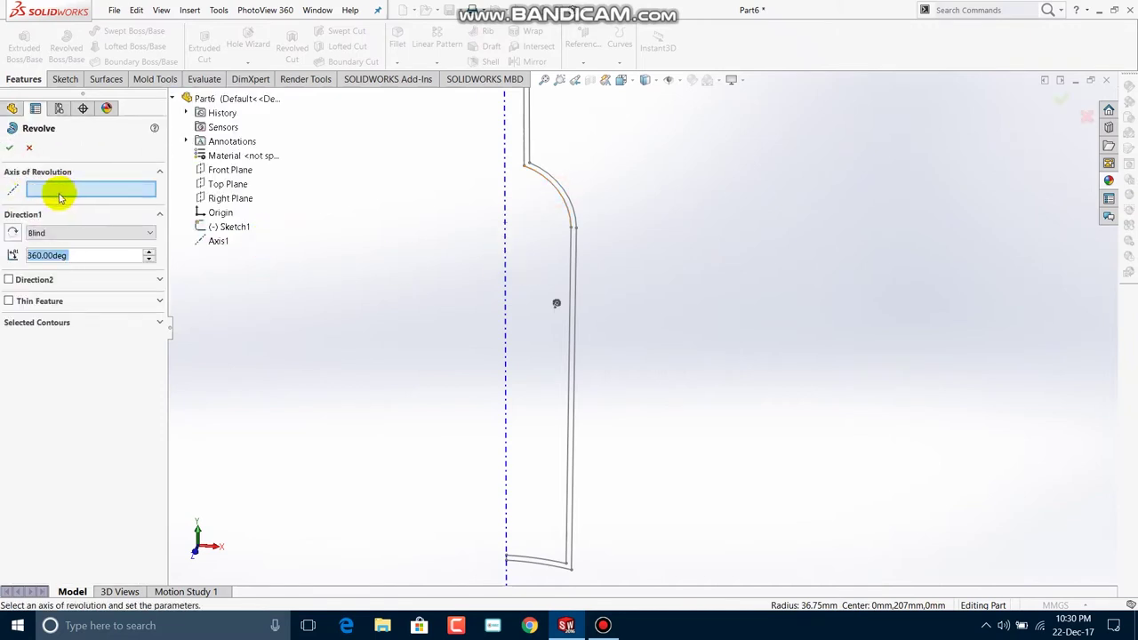
pyautogui.click(505, 238)
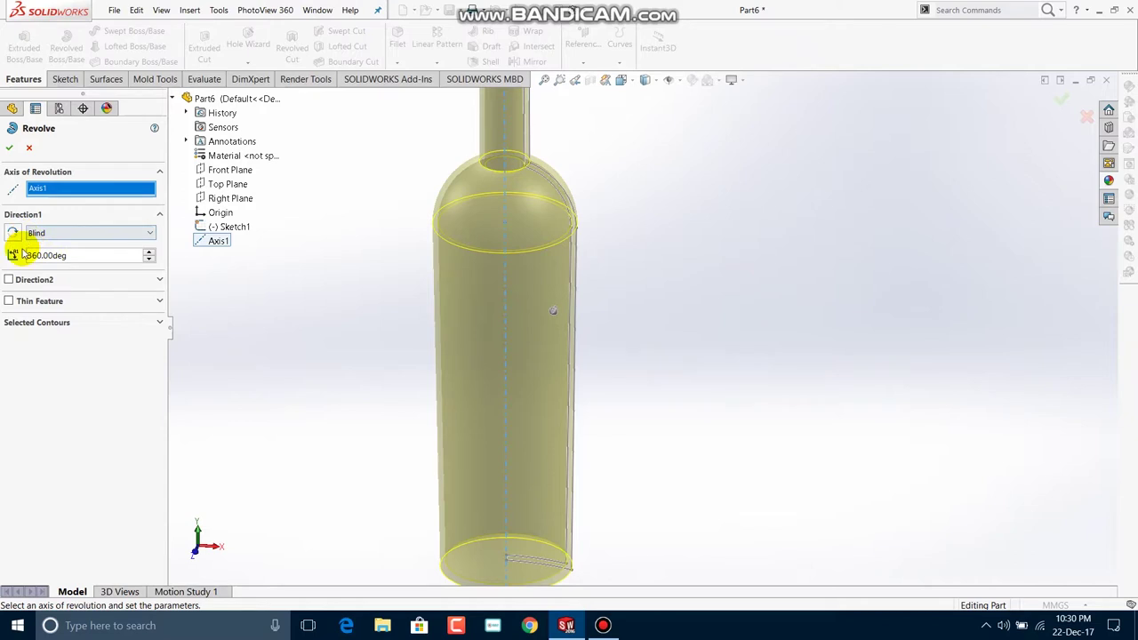
pyautogui.click(11, 148)
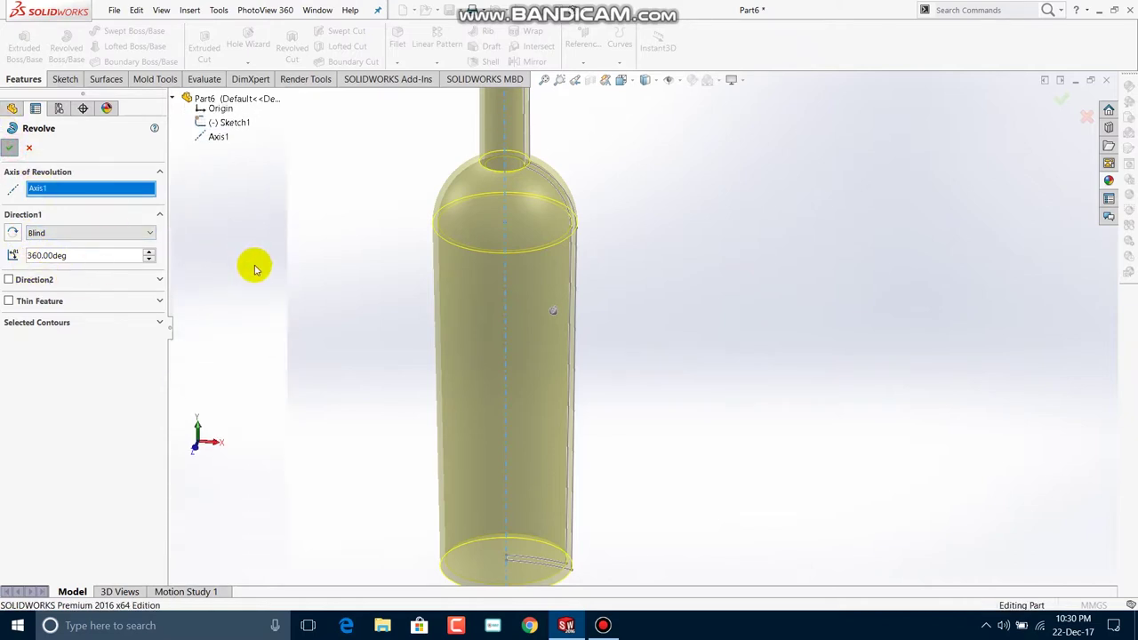
pyautogui.moveTo(394, 209); pyautogui.dragTo(389, 215)
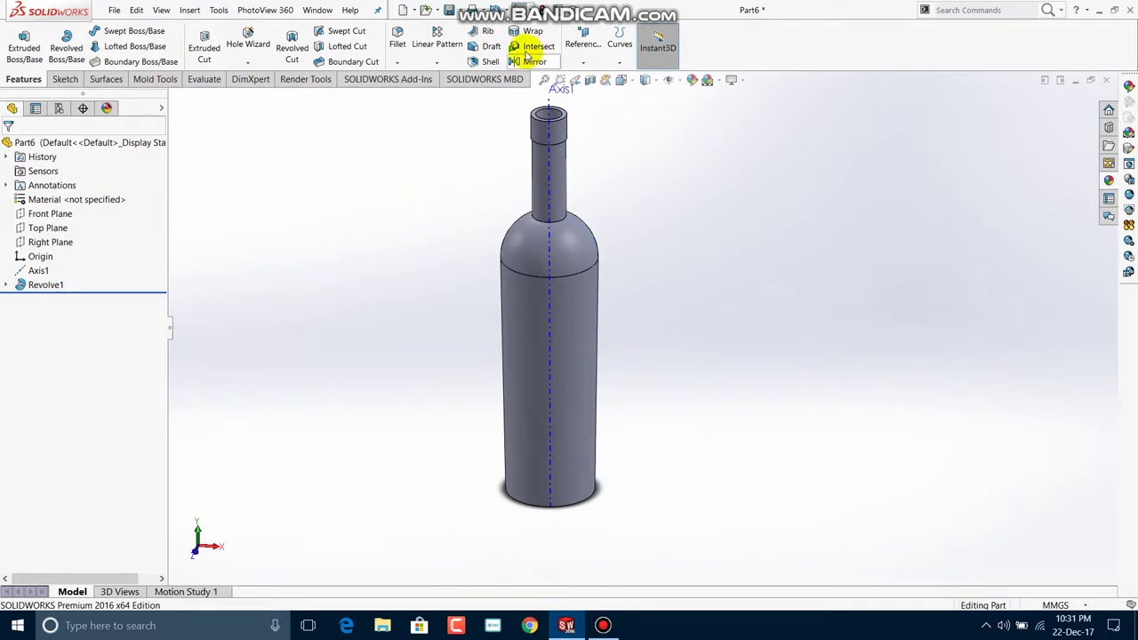
# Slice the bottle with a Front Plane section view and zoom in on the shoulder and neck
pyautogui.click(589, 81)
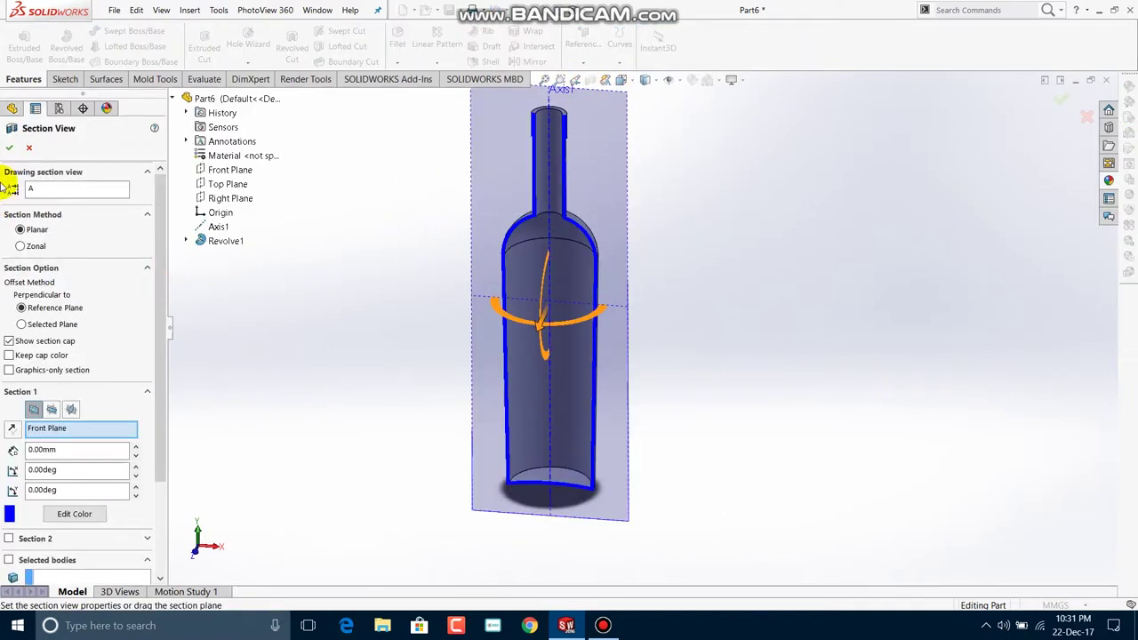
pyautogui.click(11, 147)
pyautogui.moveTo(368, 383)
pyautogui.mouseDown(button='middle')
pyautogui.moveTo(407, 341)
pyautogui.moveTo(397, 265)
pyautogui.moveTo(376, 237)
pyautogui.moveTo(400, 287)
pyautogui.moveTo(401, 329)
pyautogui.moveTo(347, 350)
pyautogui.moveTo(439, 338)
pyautogui.moveTo(474, 353)
pyautogui.moveTo(358, 363)
pyautogui.moveTo(374, 368)
pyautogui.moveTo(381, 343)
pyautogui.moveTo(362, 342)
pyautogui.moveTo(303, 358)
pyautogui.moveTo(436, 358)
pyautogui.moveTo(509, 382)
pyautogui.moveTo(422, 401)
pyautogui.moveTo(401, 368)
pyautogui.moveTo(315, 359)
pyautogui.moveTo(399, 371)
pyautogui.moveTo(401, 383)
pyautogui.moveTo(349, 388)
pyautogui.moveTo(427, 391)
pyautogui.mouseUp(button='middle')
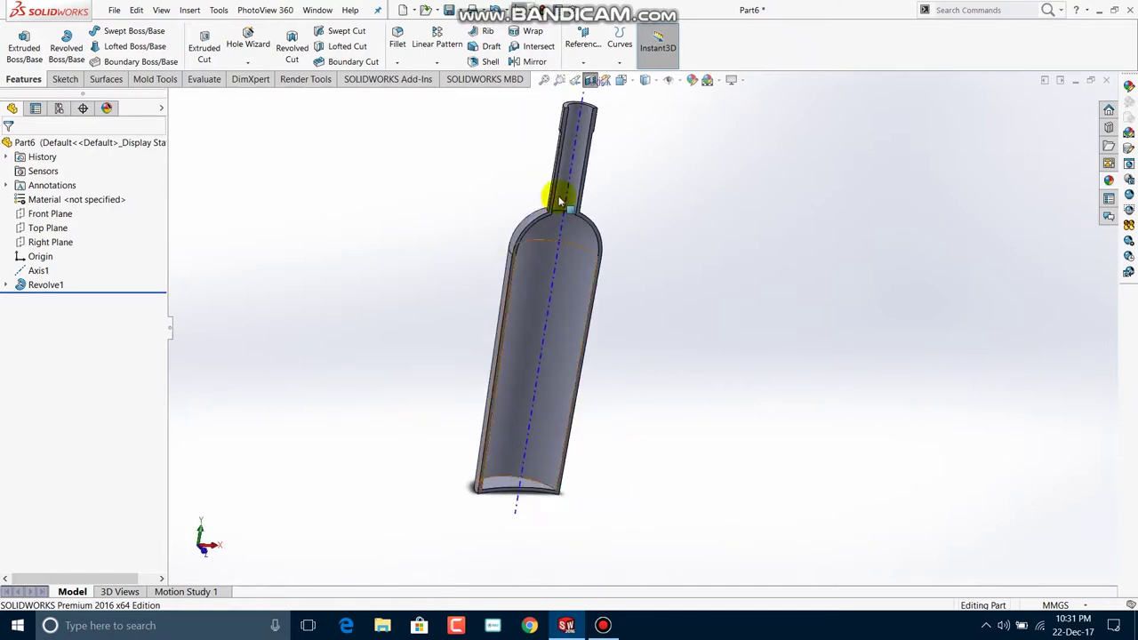
pyautogui.click(588, 81)
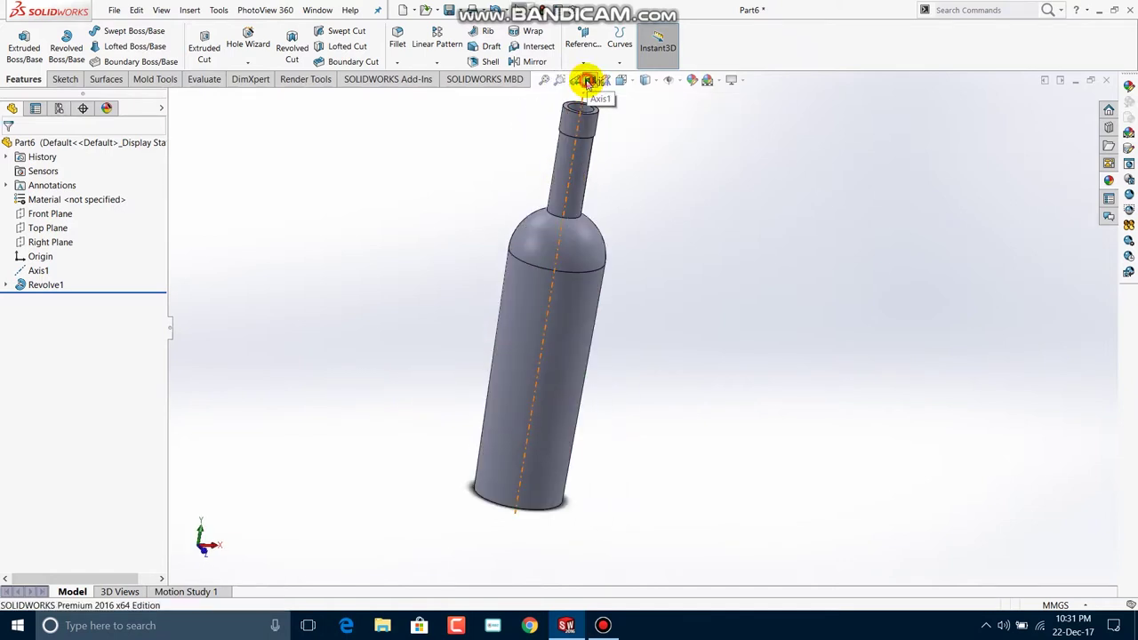
pyautogui.click(589, 81)
pyautogui.click(8, 148)
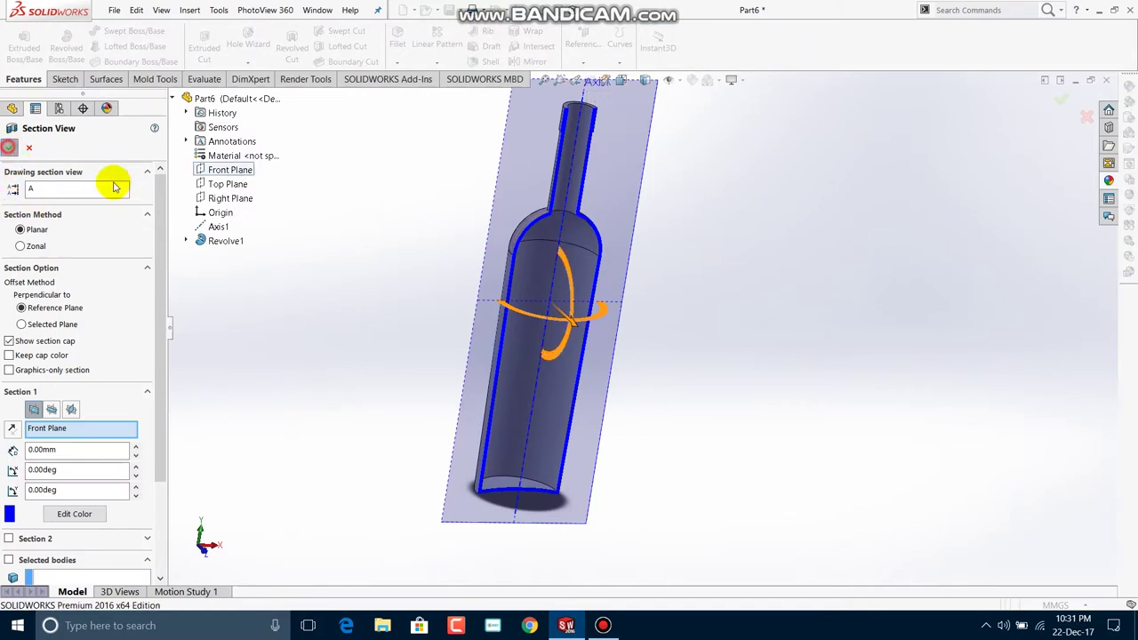
pyautogui.moveTo(518, 158)
pyautogui.mouseDown()
pyautogui.moveTo(515, 132)
pyautogui.moveTo(649, 376)
pyautogui.mouseUp()
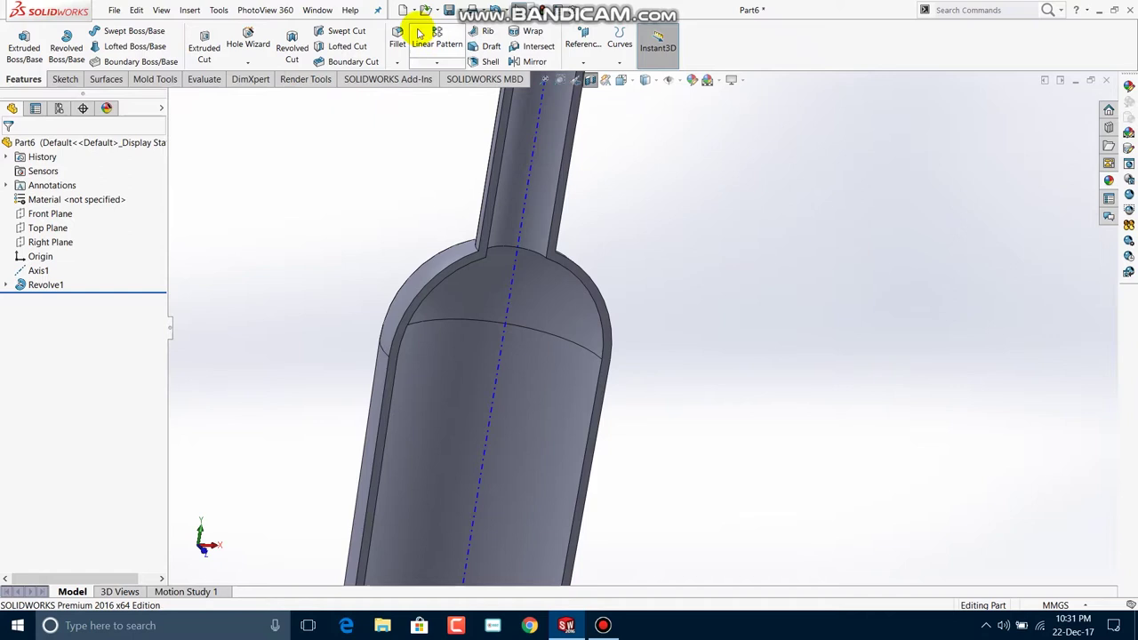
# Round the inner neck-to-shoulder edge with a 10 mm fillet
pyautogui.click(396, 45)
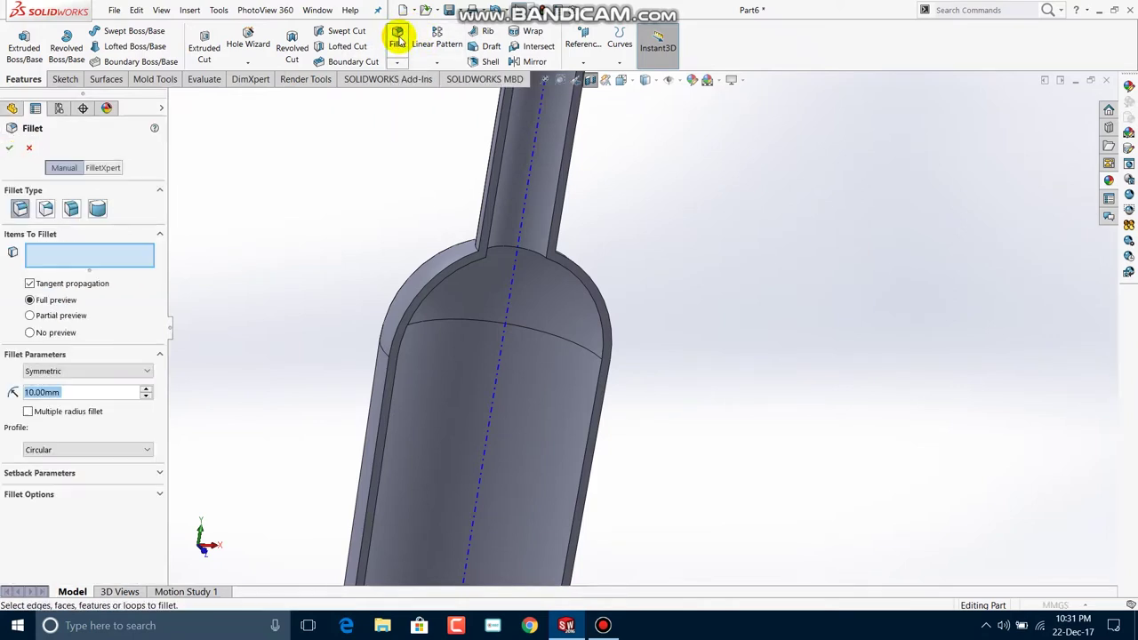
pyautogui.click(507, 248)
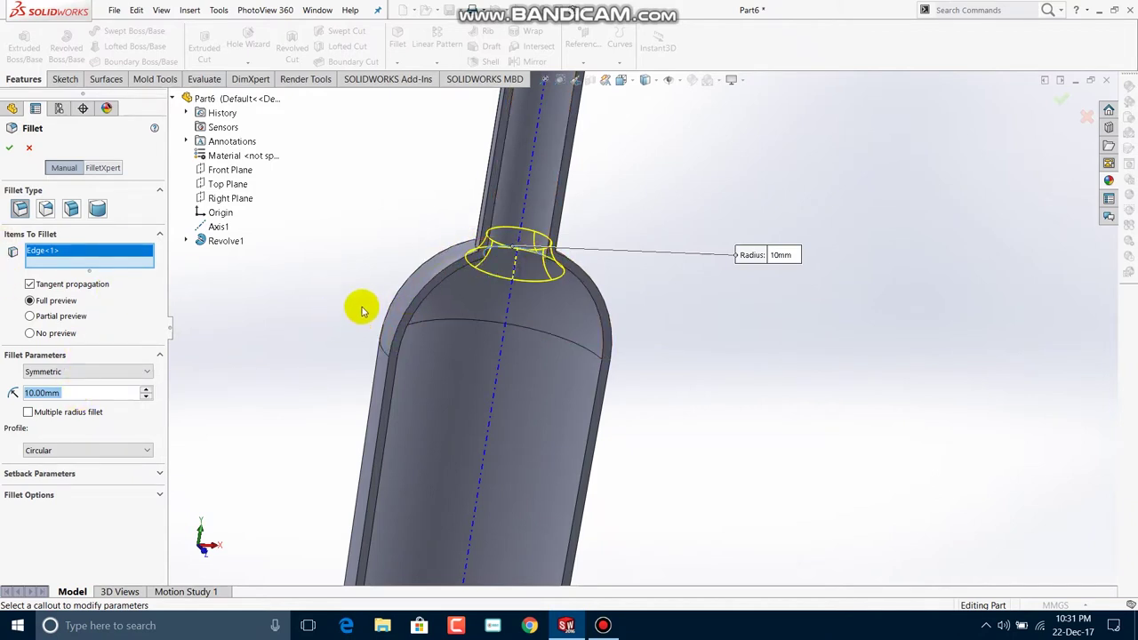
pyautogui.click(7, 149)
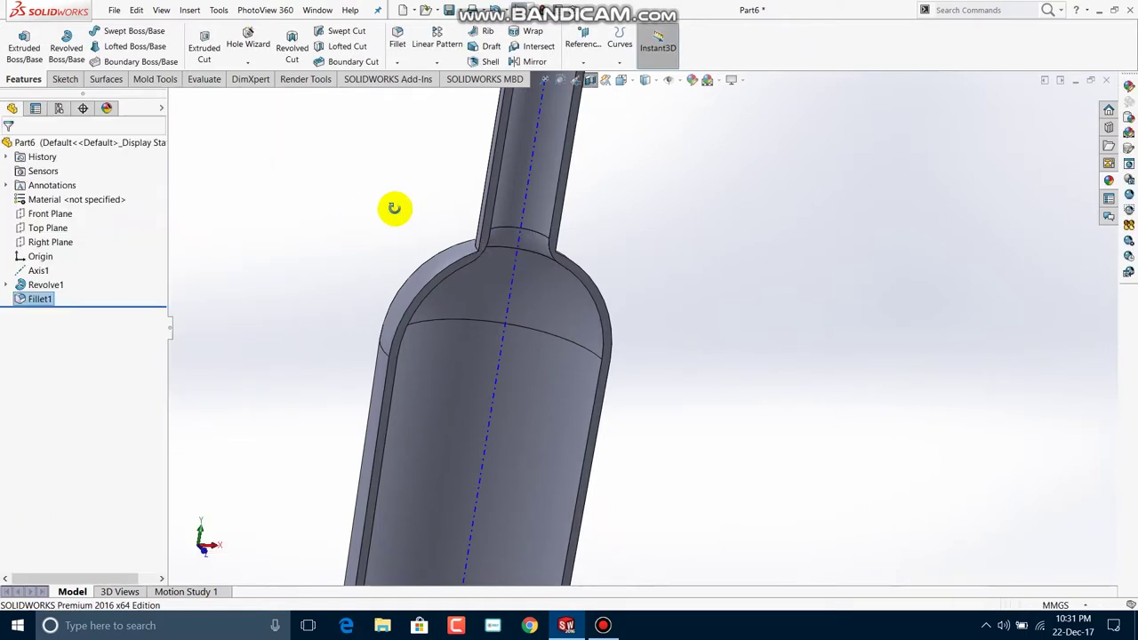
pyautogui.moveTo(400, 208); pyautogui.dragTo(339, 207, button='middle')
# Add a second 10 mm fillet on the outer neck-shoulder edge, then bring the bottle's base into view
pyautogui.click(402, 33)
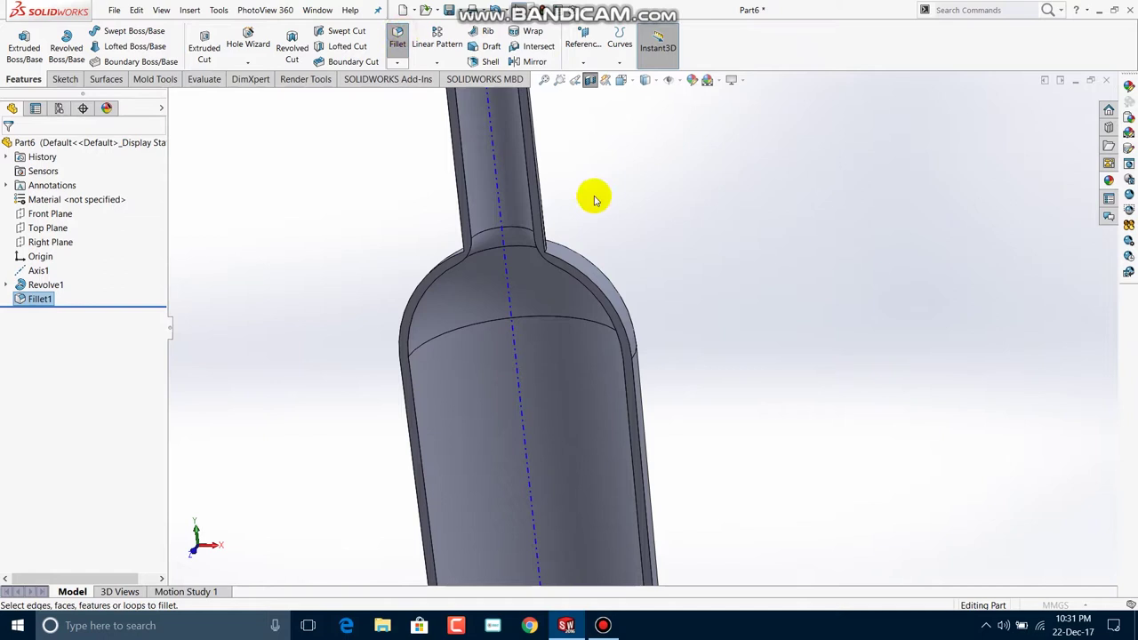
pyautogui.moveTo(589, 196); pyautogui.dragTo(550, 246, button='middle')
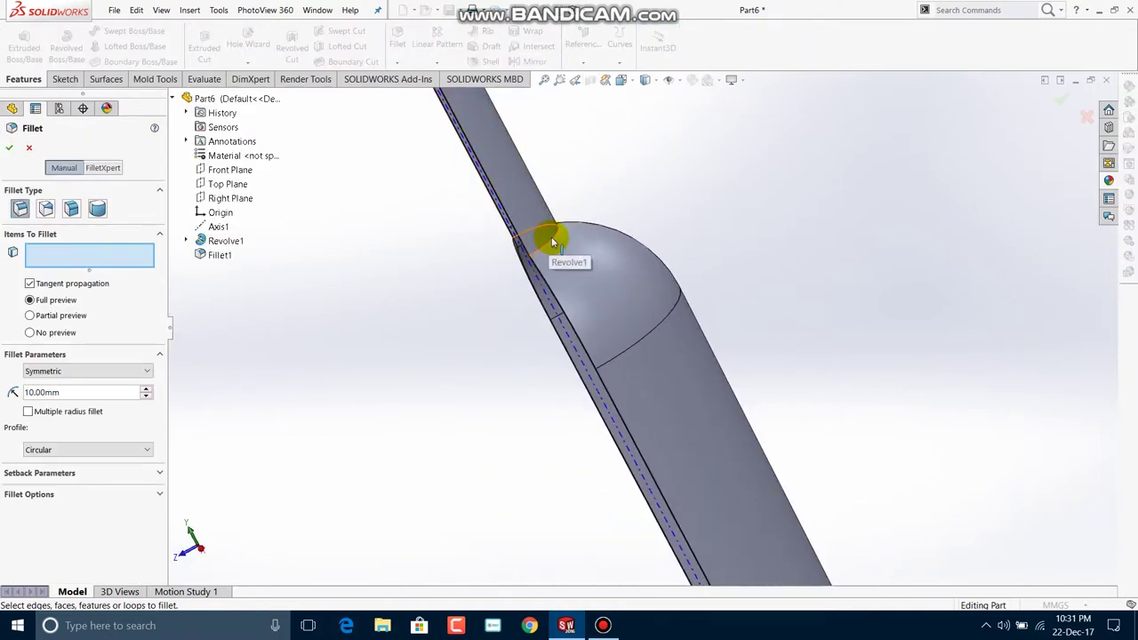
pyautogui.click(552, 241)
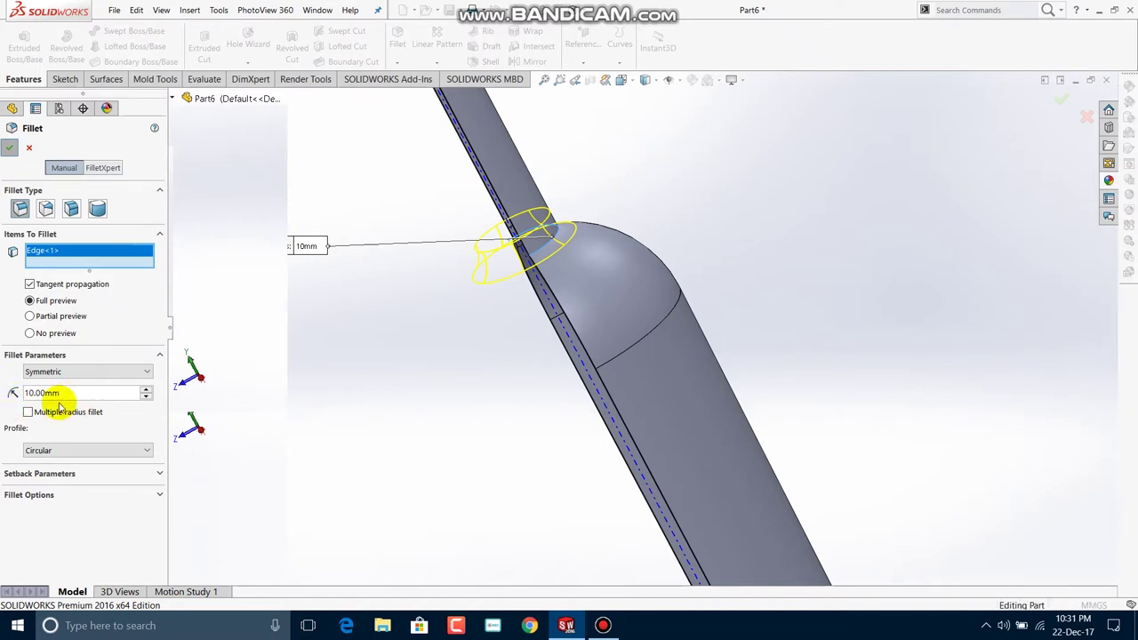
pyautogui.press('Return')
pyautogui.moveTo(444, 234)
pyautogui.mouseDown(button='middle')
pyautogui.moveTo(490, 219)
pyautogui.moveTo(445, 193)
pyautogui.mouseUp(button='middle')
pyautogui.scroll(3, 563, 251)
pyautogui.scroll(-3, 562, 251)
pyautogui.keyDown('ctrl'); pyautogui.moveTo(578, 350); pyautogui.dragTo(405, 87, button='middle'); pyautogui.keyUp('ctrl')
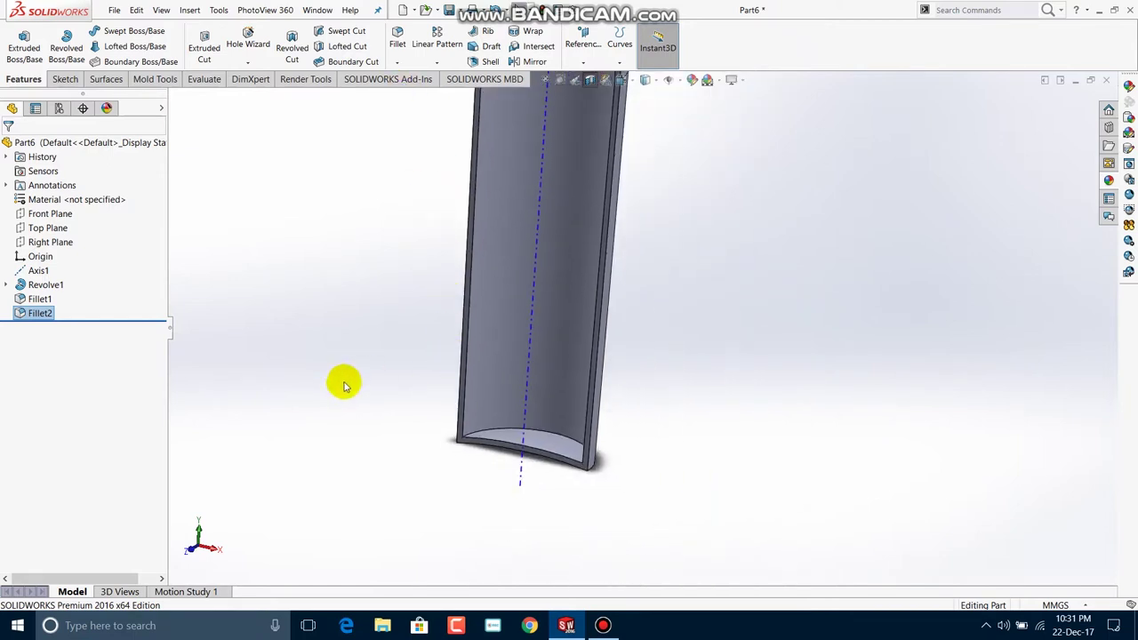
pyautogui.keyDown('shift'); pyautogui.moveTo(345, 385); pyautogui.dragTo(338, 320, button='middle'); pyautogui.keyUp('shift')
pyautogui.keyDown('ctrl'); pyautogui.moveTo(444, 293); pyautogui.dragTo(539, 71, button='middle'); pyautogui.keyUp('ctrl')
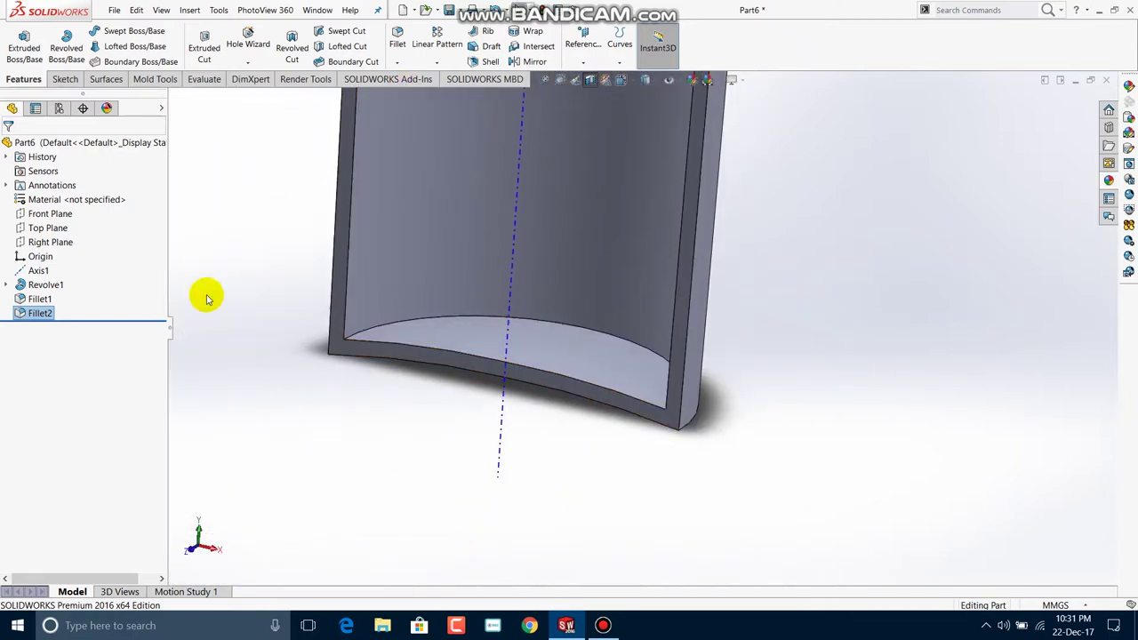
pyautogui.click(398, 37)
# Round the bottle's outer bottom rim edge with a 5 mm fillet
pyautogui.moveTo(782, 297)
pyautogui.mouseDown(button='middle')
pyautogui.moveTo(755, 217)
pyautogui.moveTo(737, 343)
pyautogui.mouseUp(button='middle')
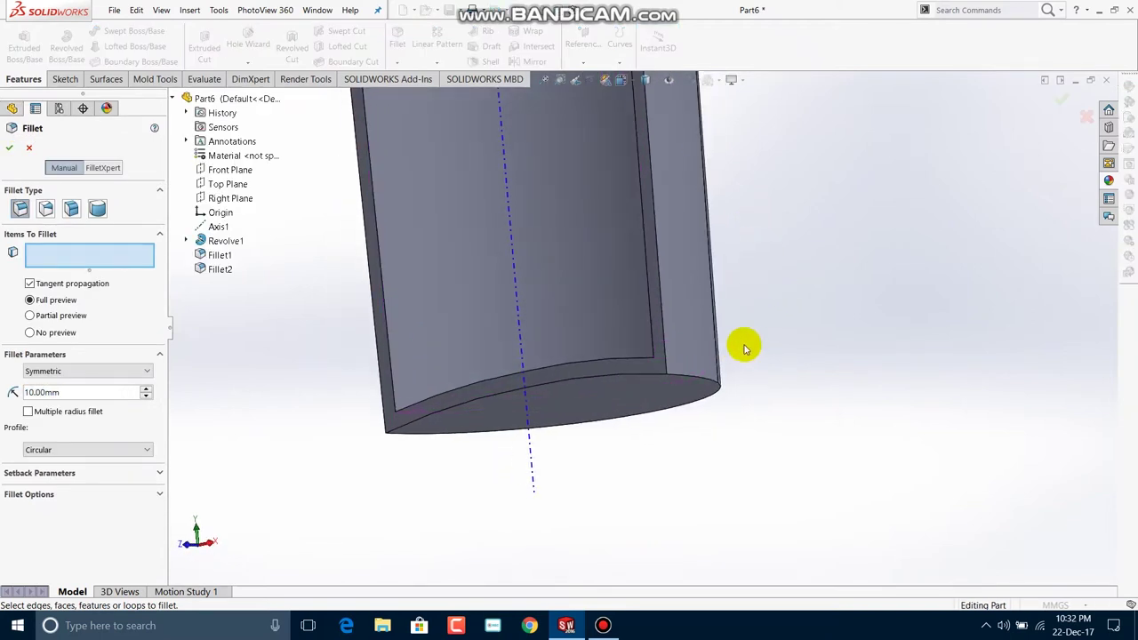
pyautogui.click(711, 383)
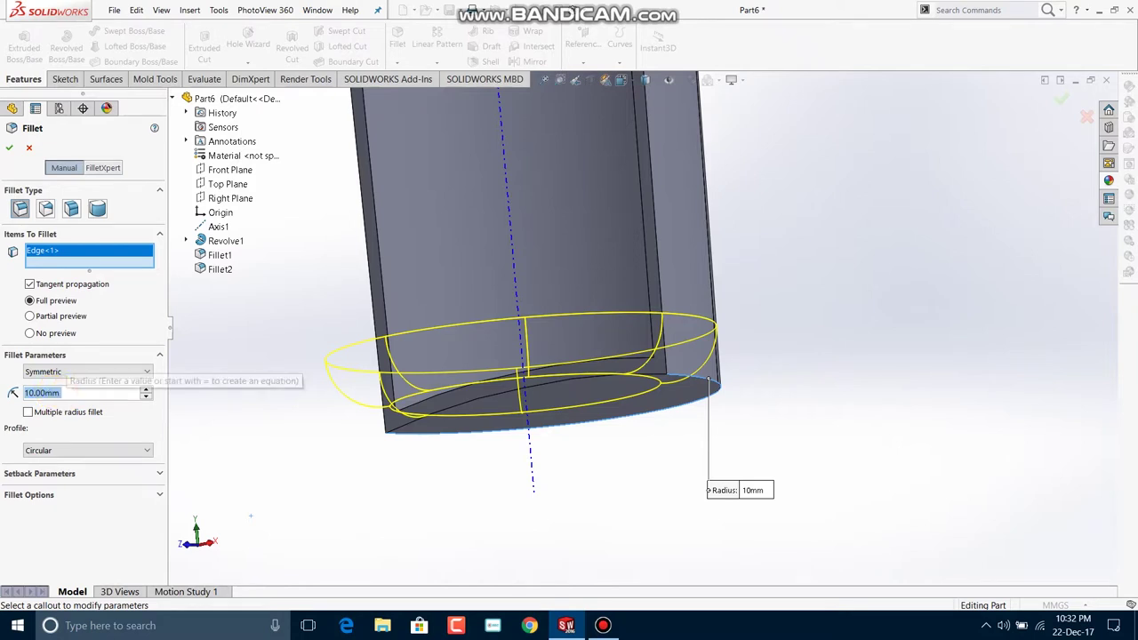
pyautogui.write('5')
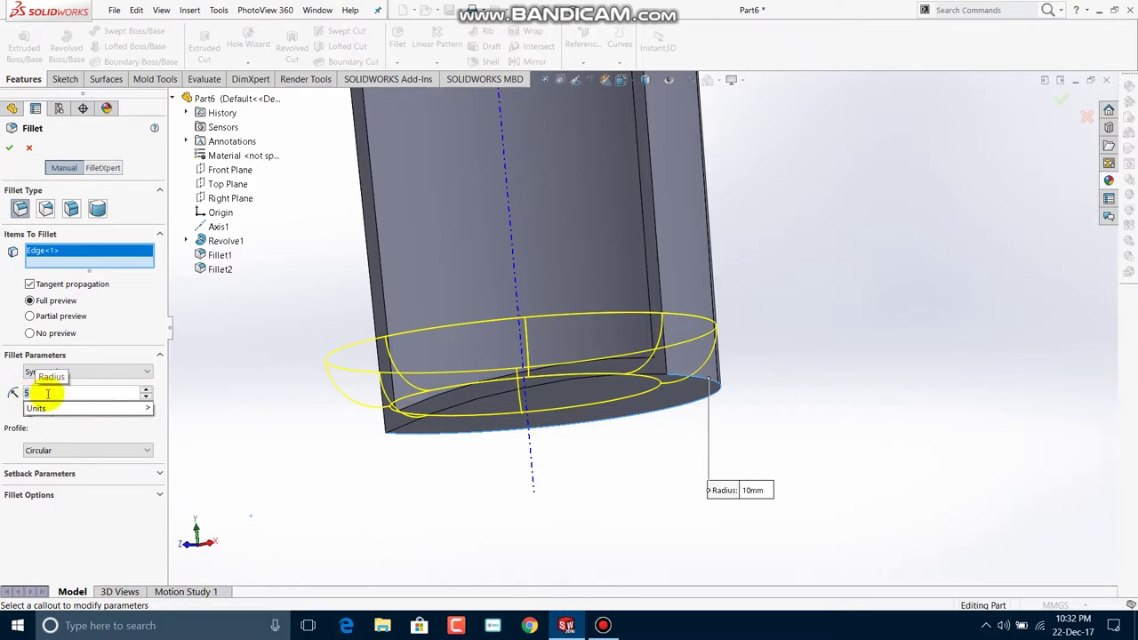
pyautogui.press('Return')
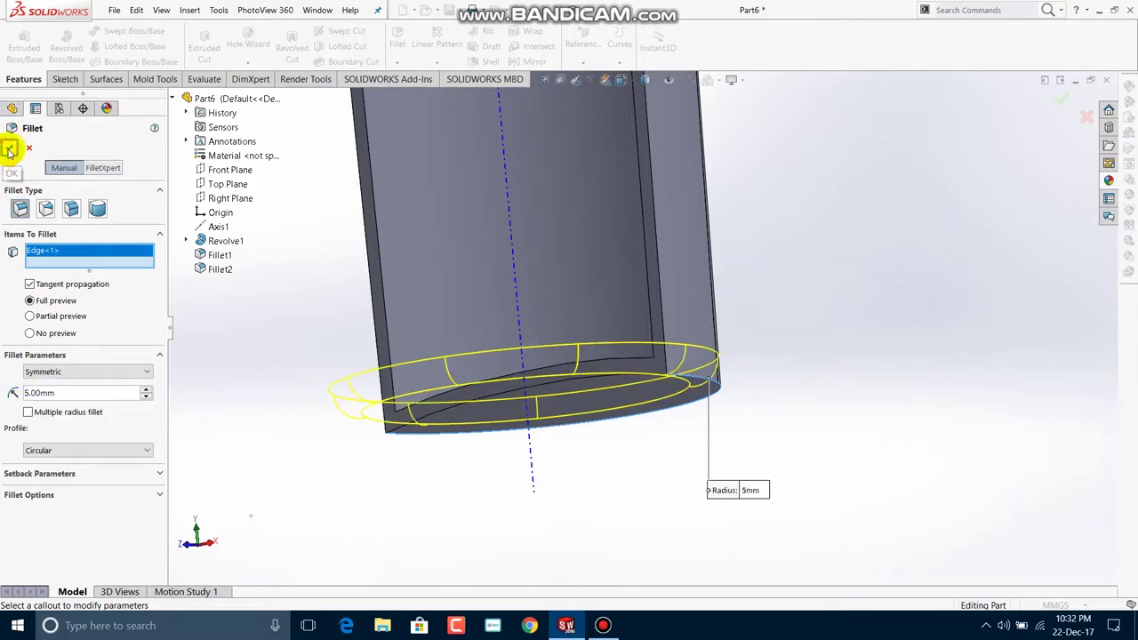
pyautogui.click(13, 146)
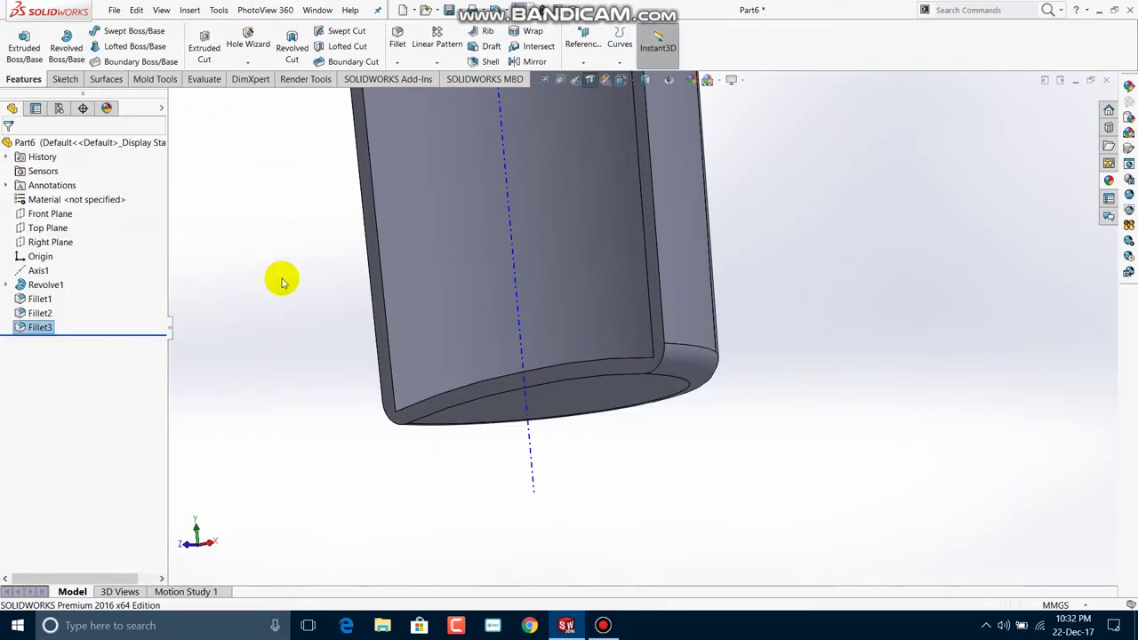
# Add a second 5 mm fillet on the inner bottom edge of the bottle base
pyautogui.moveTo(241, 252); pyautogui.dragTo(275, 320, button='middle')
pyautogui.click(398, 40)
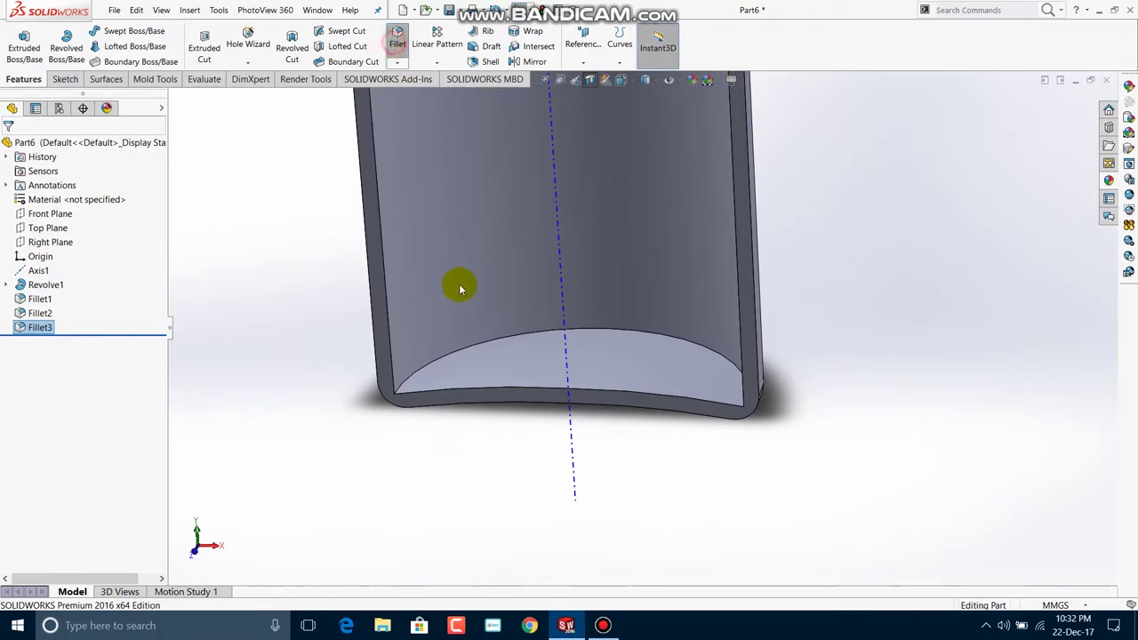
pyautogui.click(490, 345)
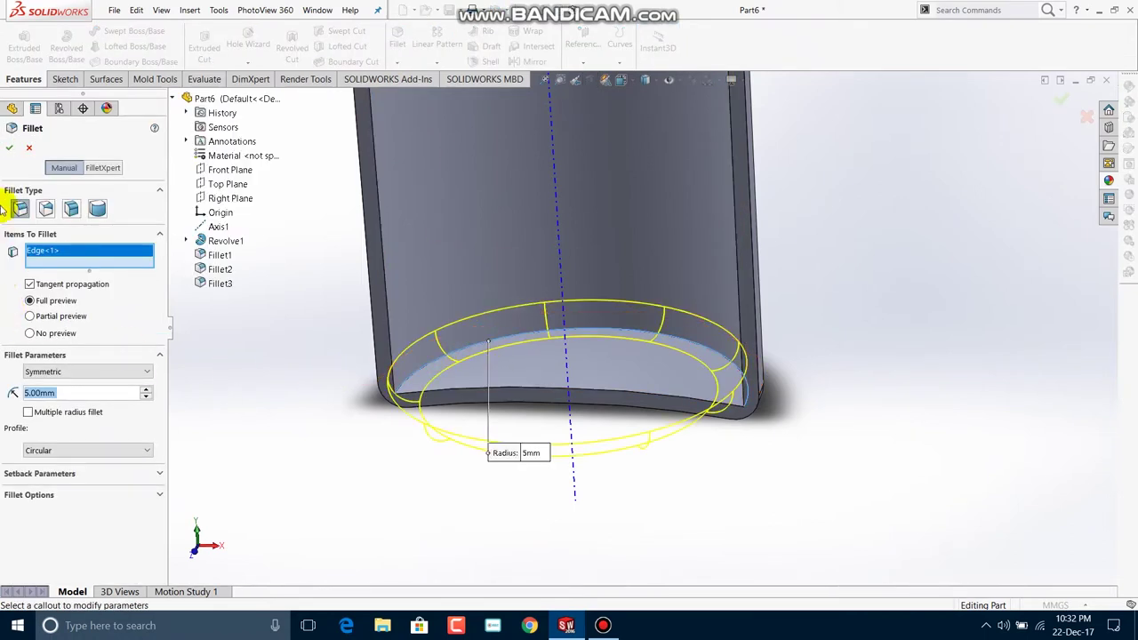
pyautogui.click(8, 149)
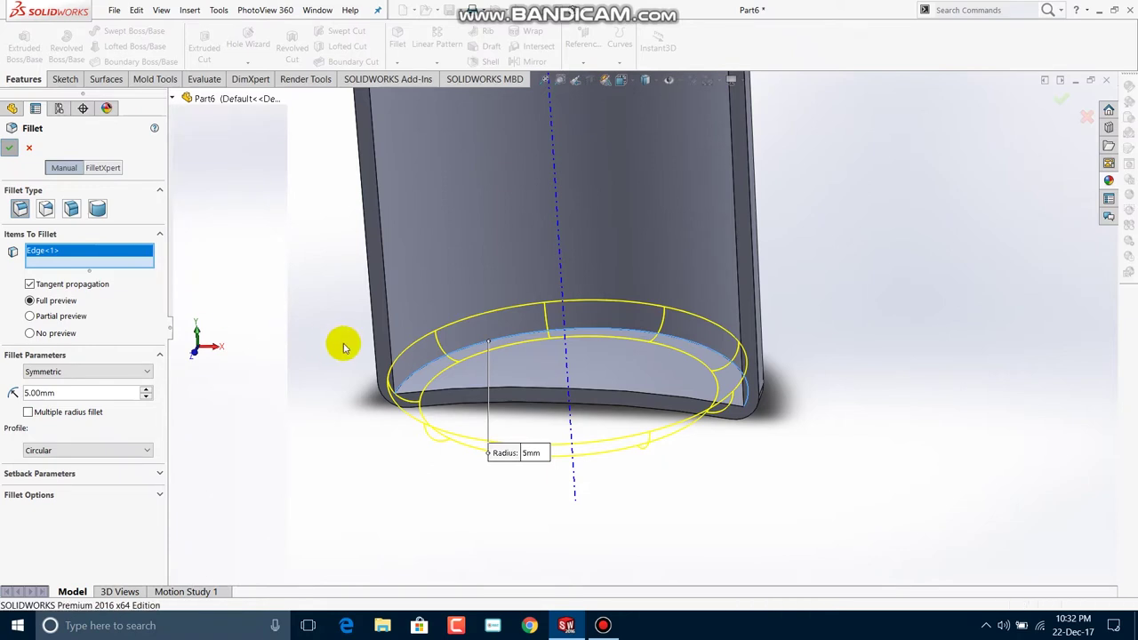
pyautogui.moveTo(276, 298)
pyautogui.mouseDown(button='middle')
pyautogui.moveTo(322, 307)
pyautogui.moveTo(297, 302)
pyautogui.moveTo(285, 282)
pyautogui.mouseUp(button='middle')
pyautogui.scroll(3, 286, 282)
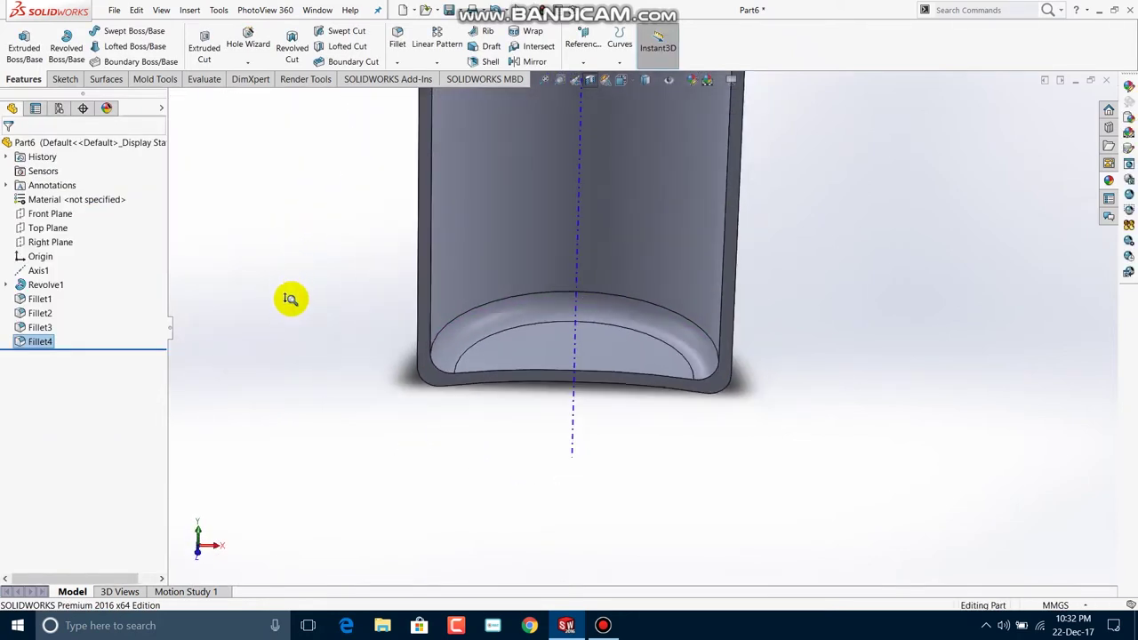
pyautogui.scroll(2, 293, 299)
pyautogui.moveTo(333, 191)
pyautogui.keyDown('ctrl'); pyautogui.mouseDown(button='middle')
pyautogui.moveTo(289, 369)
pyautogui.moveTo(340, 272)
pyautogui.moveTo(353, 294)
pyautogui.moveTo(347, 348)
pyautogui.moveTo(434, 261)
pyautogui.moveTo(518, 246)
pyautogui.moveTo(563, 211)
pyautogui.moveTo(419, 287)
pyautogui.moveTo(498, 277)
pyautogui.mouseUp(button='middle'); pyautogui.keyUp('ctrl')
# Start a 1 mm fillet on the step edge of the bottle neck
pyautogui.scroll(-2, 501, 289)
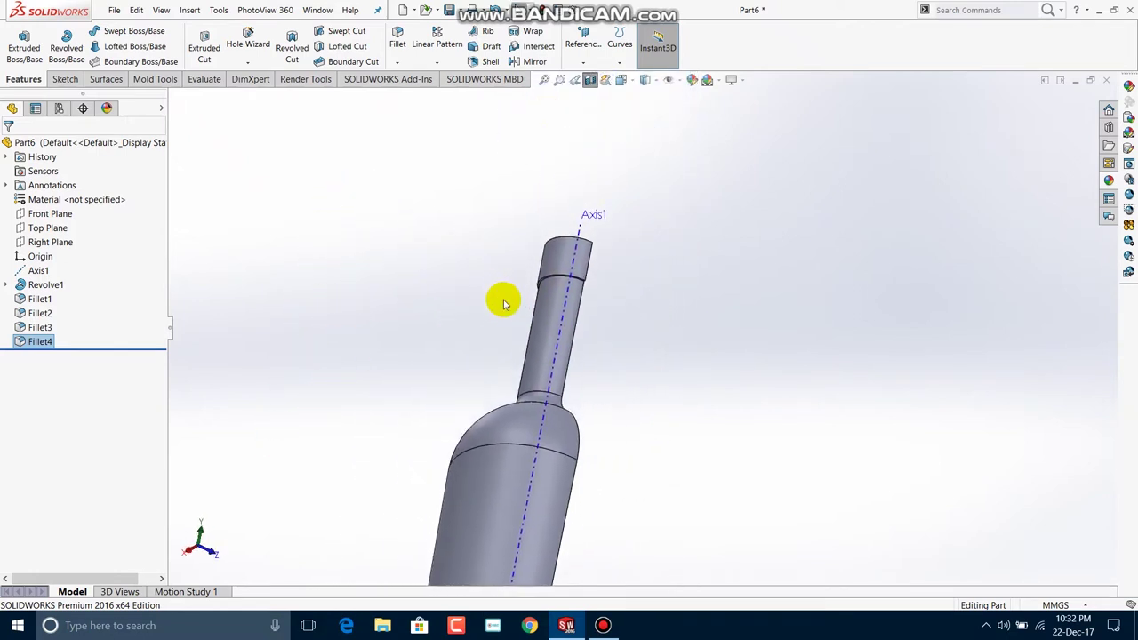
pyautogui.scroll(-3, 507, 266)
pyautogui.scroll(-3, 512, 216)
pyautogui.scroll(-2, 496, 191)
pyautogui.scroll(2, 481, 184)
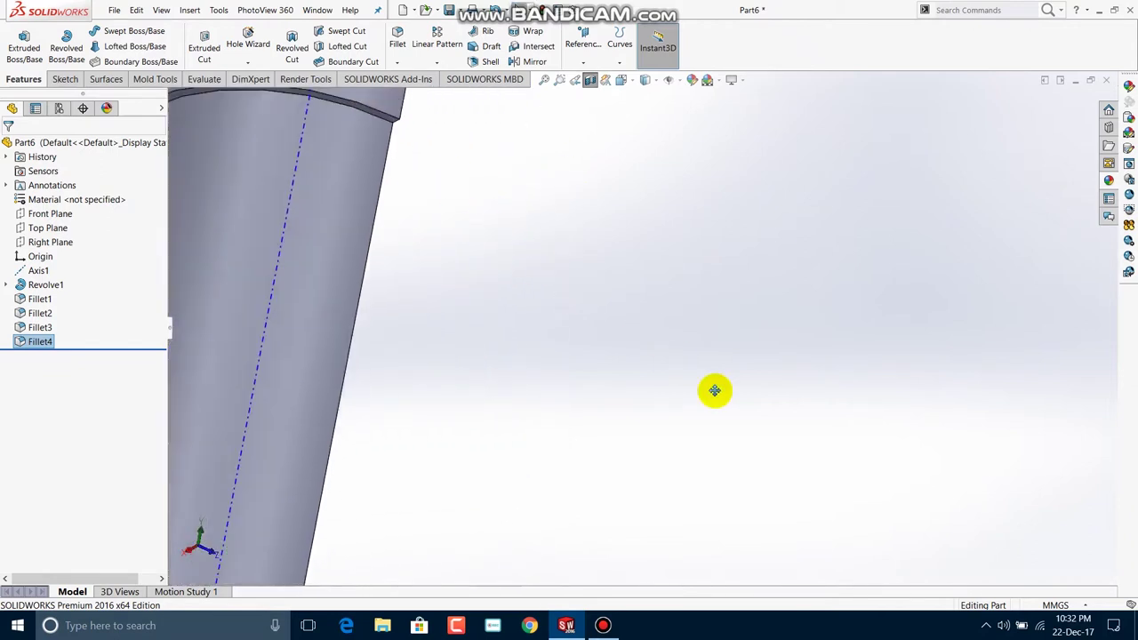
pyautogui.scroll(3, 865, 502)
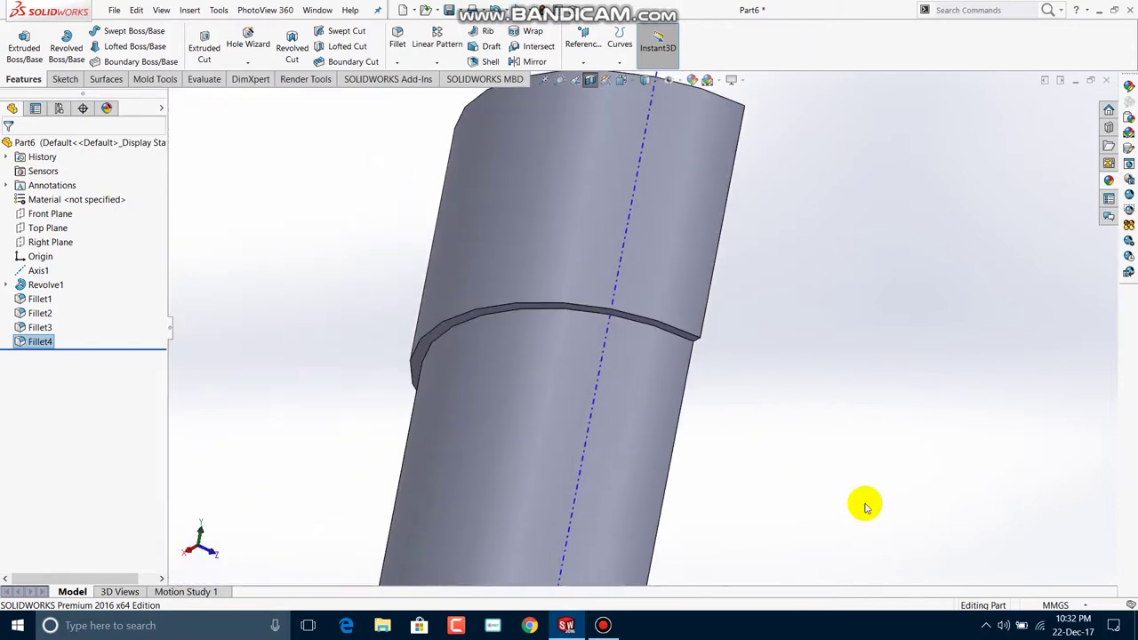
pyautogui.click(397, 40)
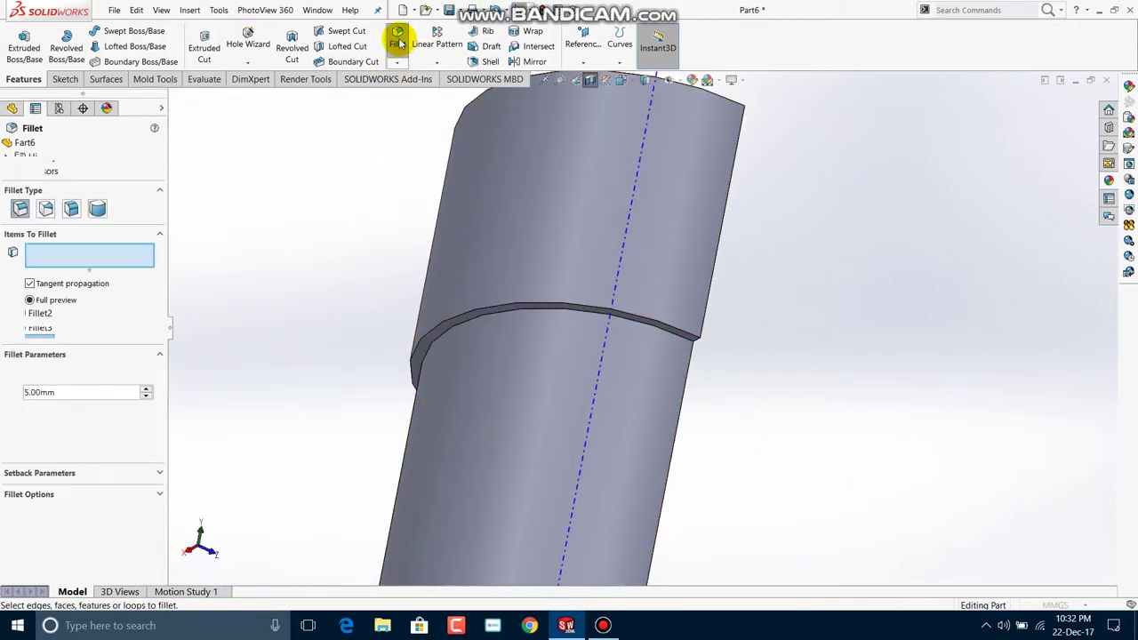
pyautogui.click(497, 313)
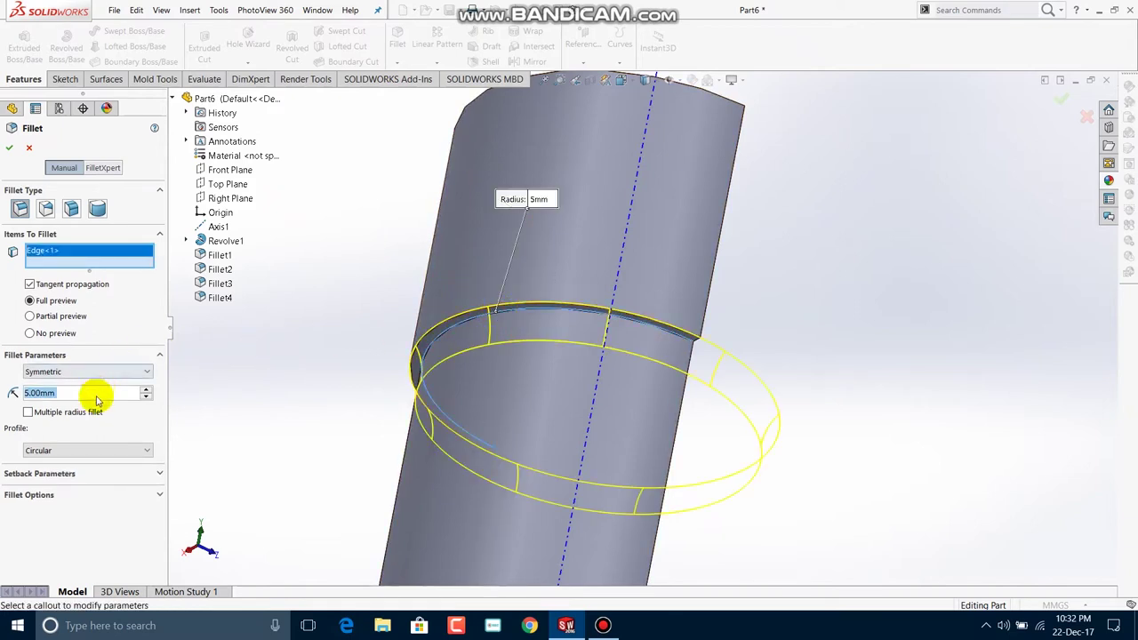
pyautogui.write('1')
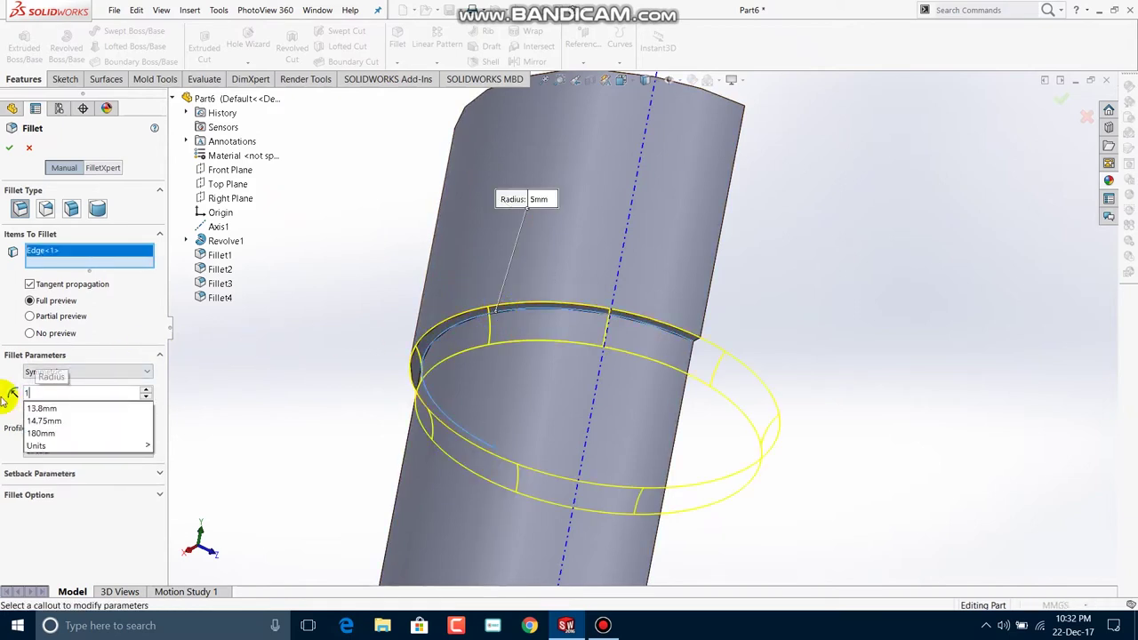
pyautogui.press('Return')
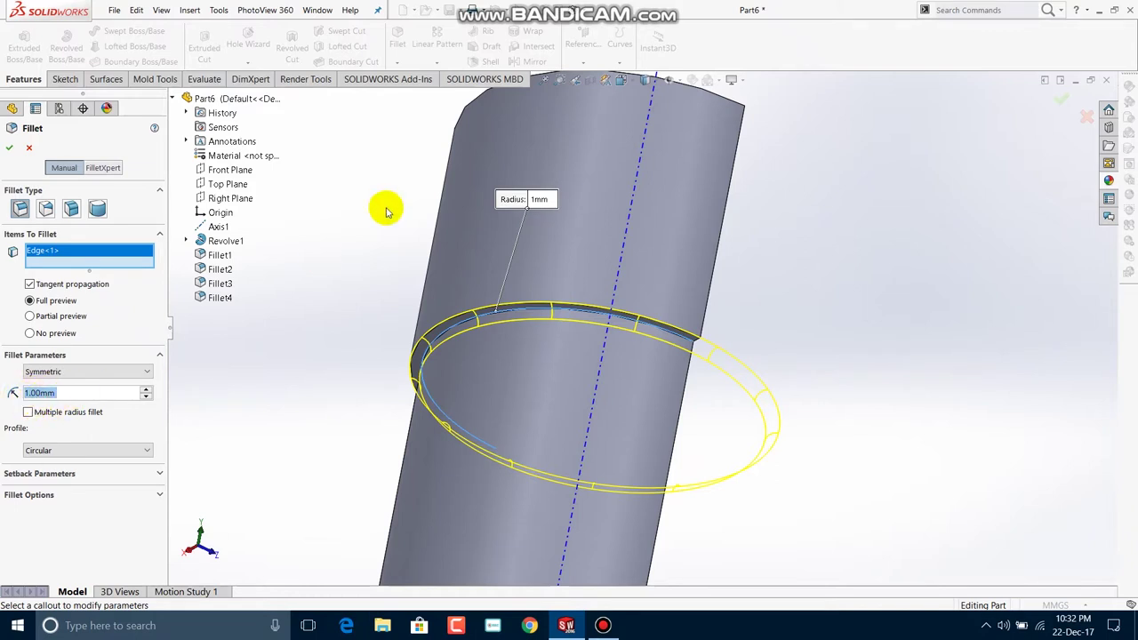
# Add the neck's top rim edge to the 1 mm fillet and accept it
pyautogui.moveTo(375, 146)
pyautogui.mouseDown(button='middle')
pyautogui.moveTo(396, 214)
pyautogui.moveTo(363, 231)
pyautogui.moveTo(344, 218)
pyautogui.mouseUp(button='middle')
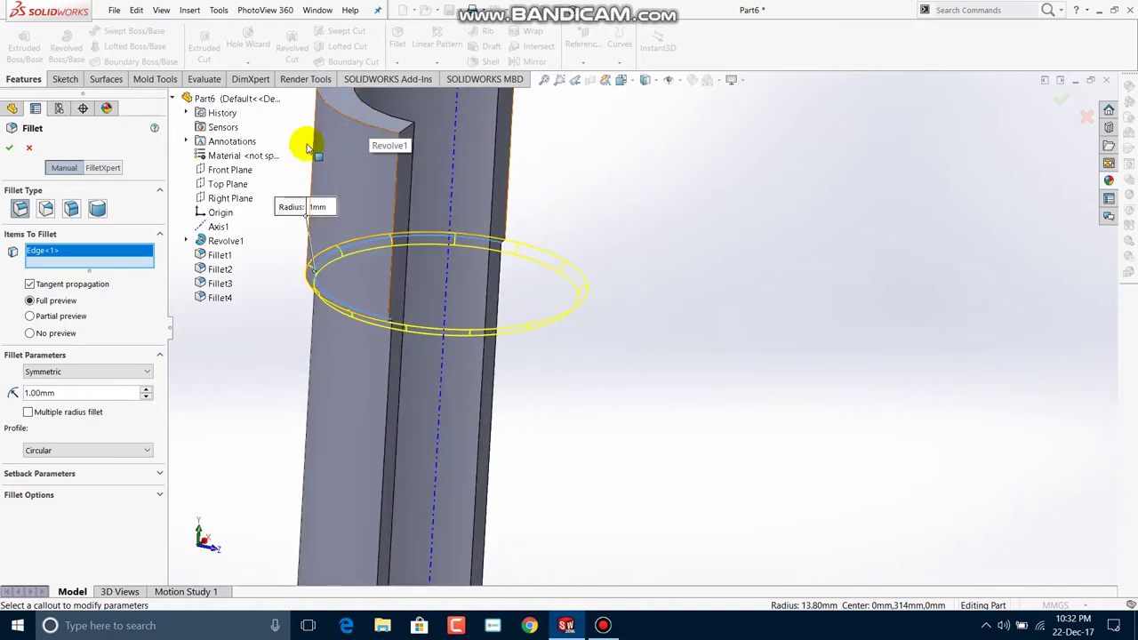
pyautogui.moveTo(296, 134)
pyautogui.keyDown('ctrl'); pyautogui.mouseDown(button='middle')
pyautogui.moveTo(352, 233)
pyautogui.moveTo(381, 260)
pyautogui.mouseUp(button='middle'); pyautogui.keyUp('ctrl')
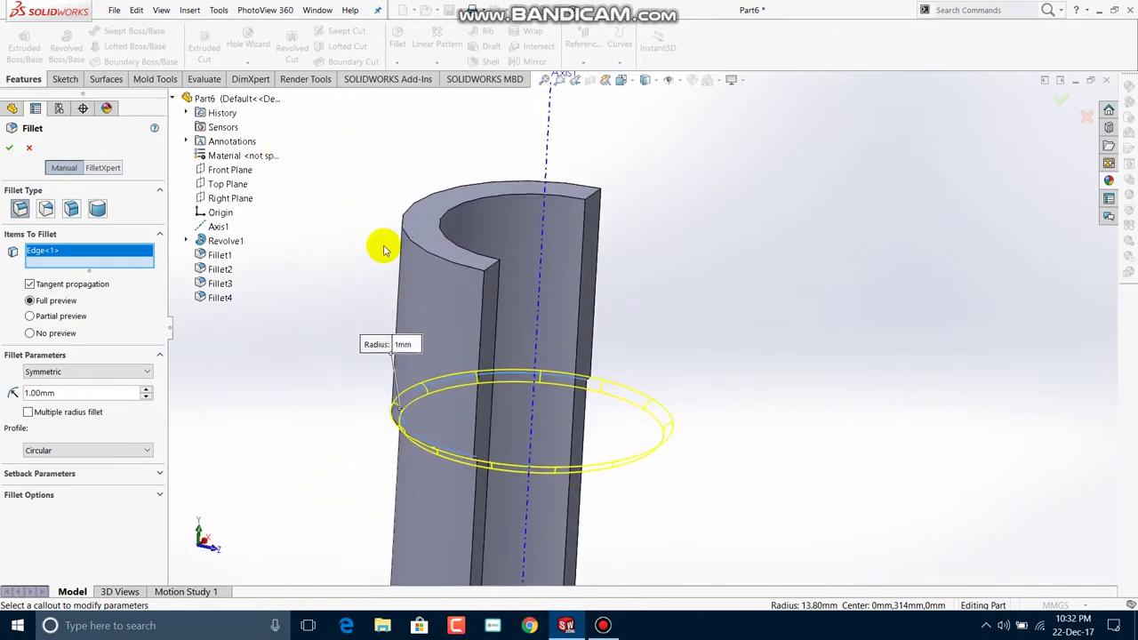
pyautogui.click(413, 240)
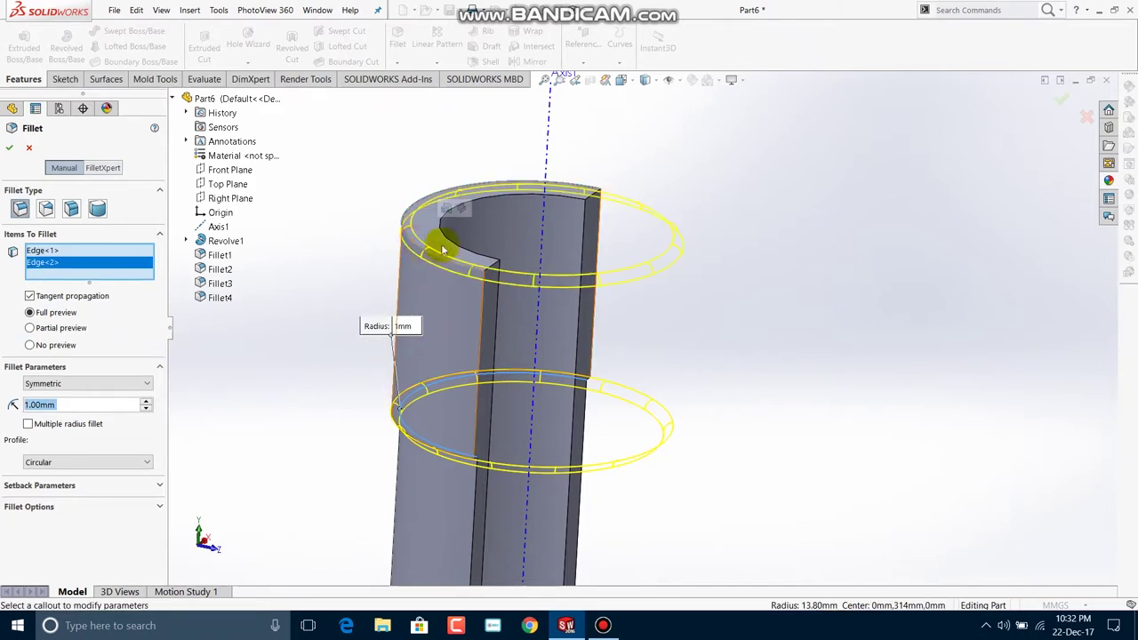
pyautogui.click(7, 152)
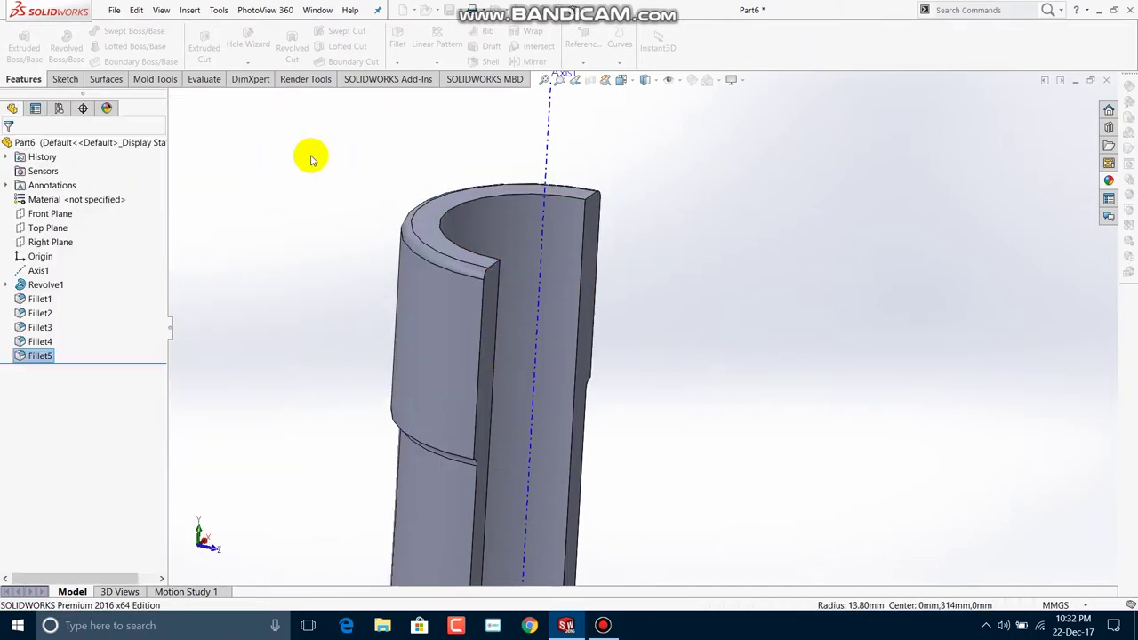
pyautogui.keyDown('shift'); pyautogui.moveTo(289, 160); pyautogui.dragTo(343, 288, button='middle'); pyautogui.keyUp('shift')
# Turn off Section View and hide the Axis1 line
pyautogui.moveTo(347, 214)
pyautogui.keyDown('ctrl'); pyautogui.mouseDown(button='middle')
pyautogui.moveTo(320, 133)
pyautogui.moveTo(368, 132)
pyautogui.mouseUp(button='middle'); pyautogui.keyUp('ctrl')
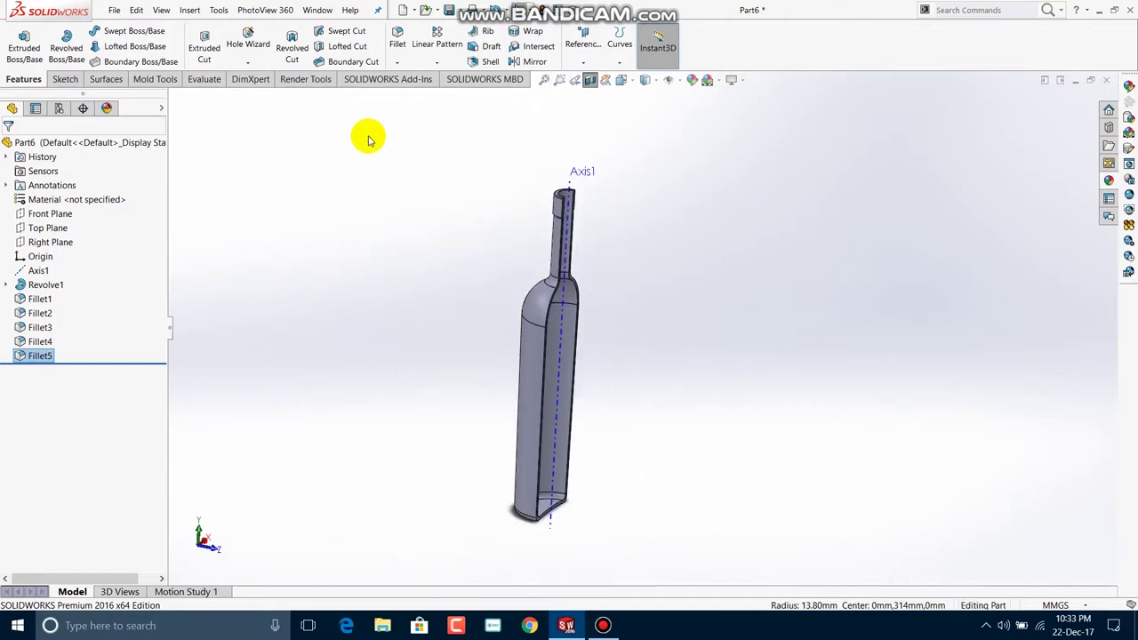
pyautogui.click(589, 80)
pyautogui.moveTo(650, 257)
pyautogui.mouseDown(button='middle')
pyautogui.moveTo(605, 255)
pyautogui.moveTo(619, 256)
pyautogui.mouseUp(button='middle')
pyautogui.rightClick(32, 271)
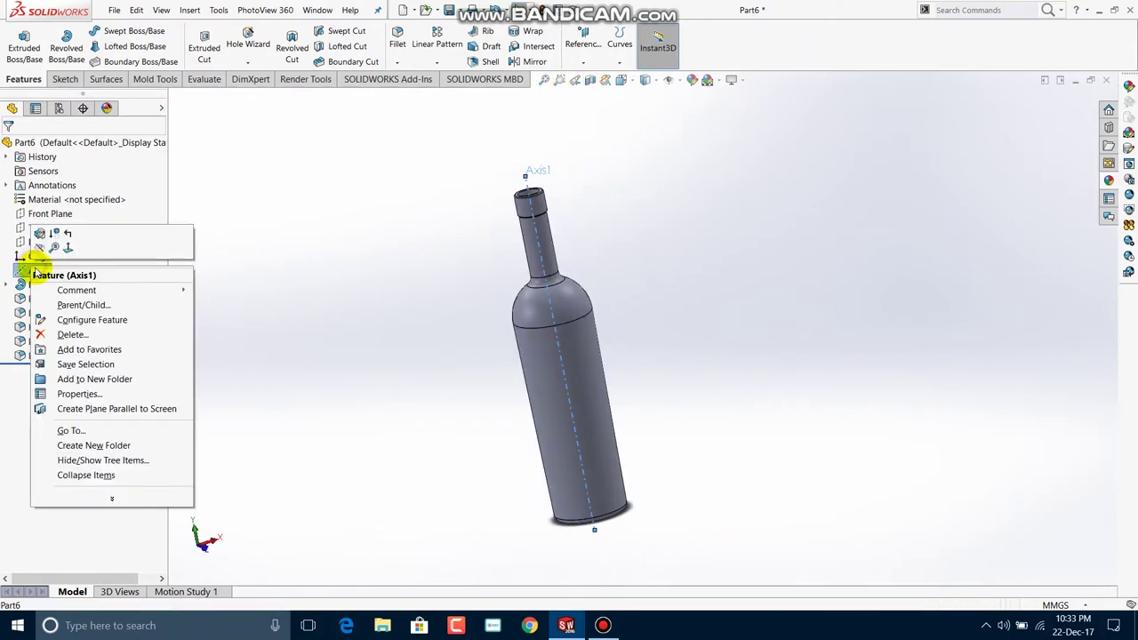
pyautogui.click(40, 254)
# Orient the whole bottle upright in the Front view
pyautogui.hotkey('ctrl', '7')
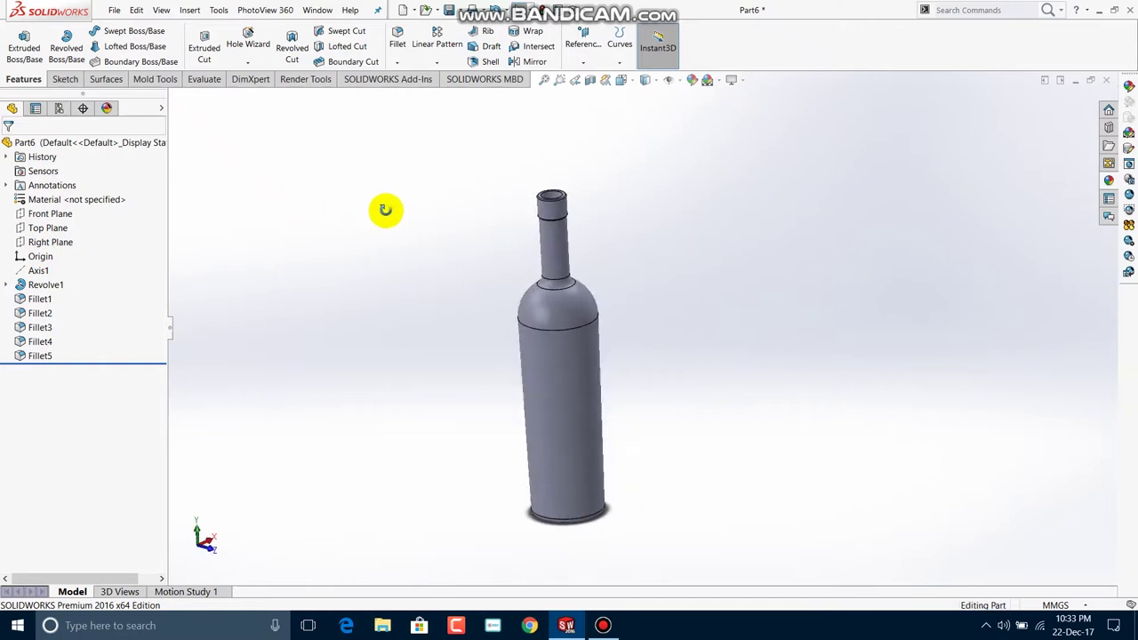
pyautogui.press('space')
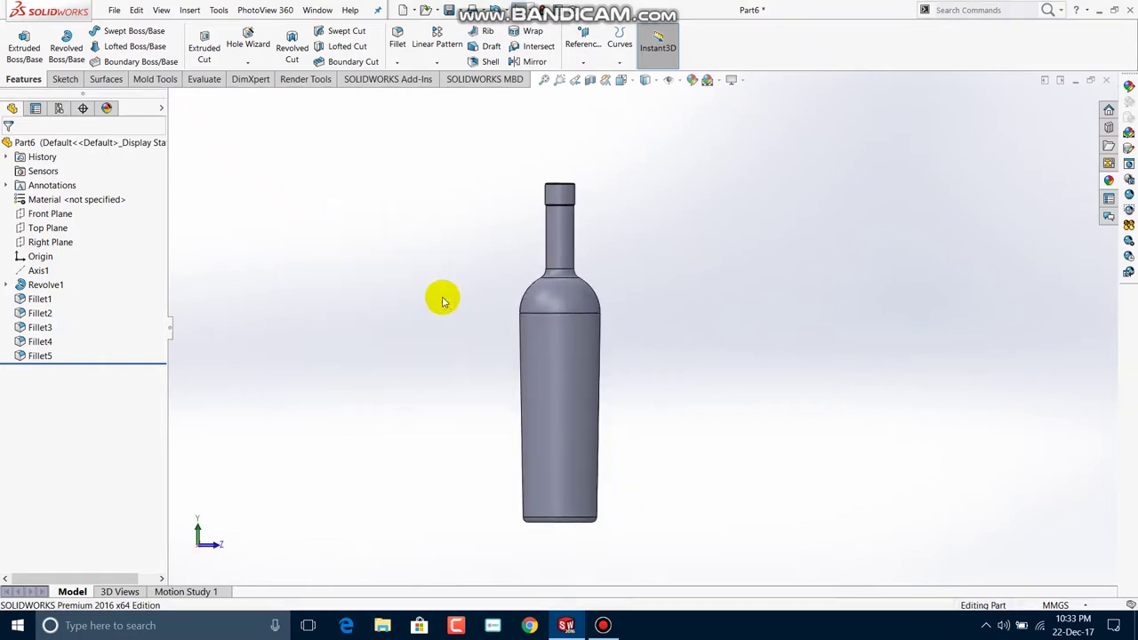
pyautogui.click(734, 79)
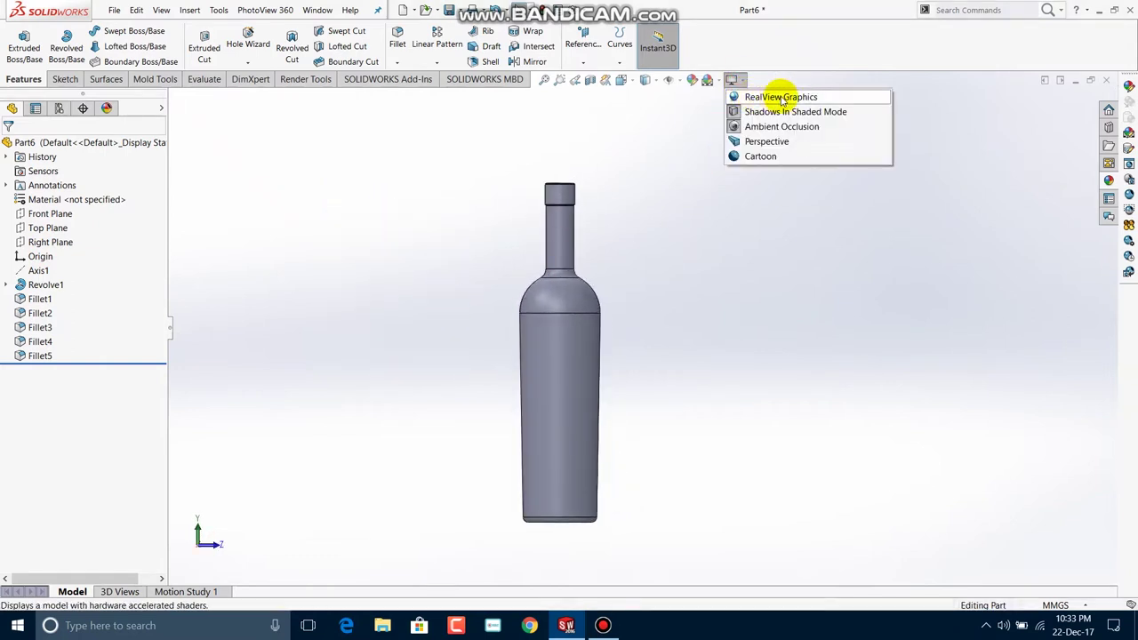
pyautogui.click(777, 100)
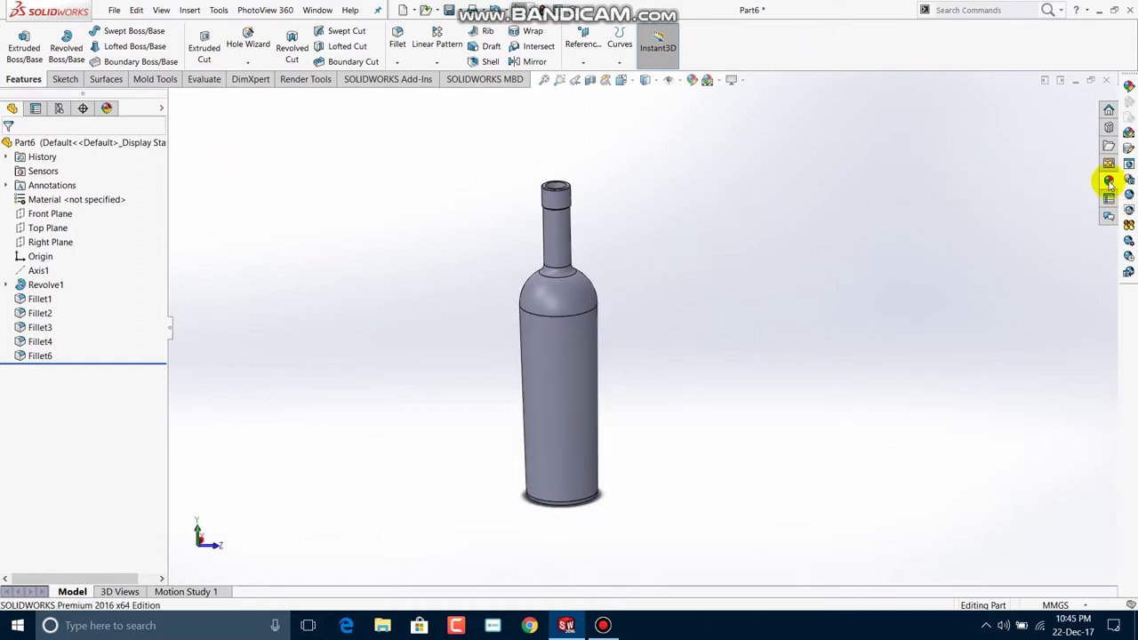
pyautogui.click(1108, 181)
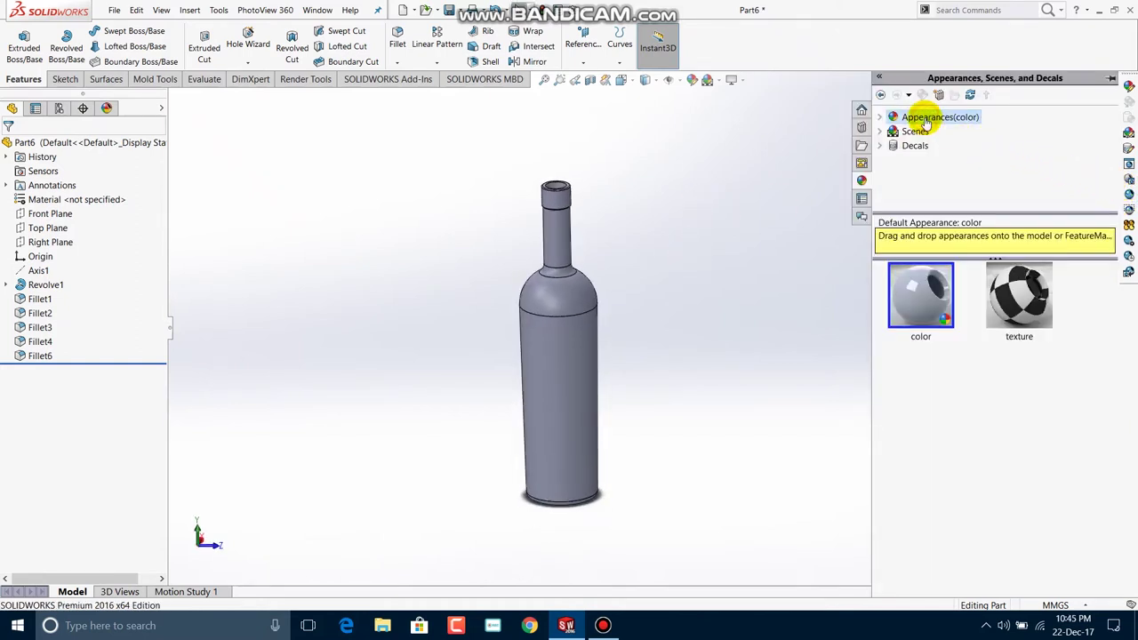
# Apply the green Thick Gloss glass appearance from Appearances > Glass to the bottle
pyautogui.click(881, 119)
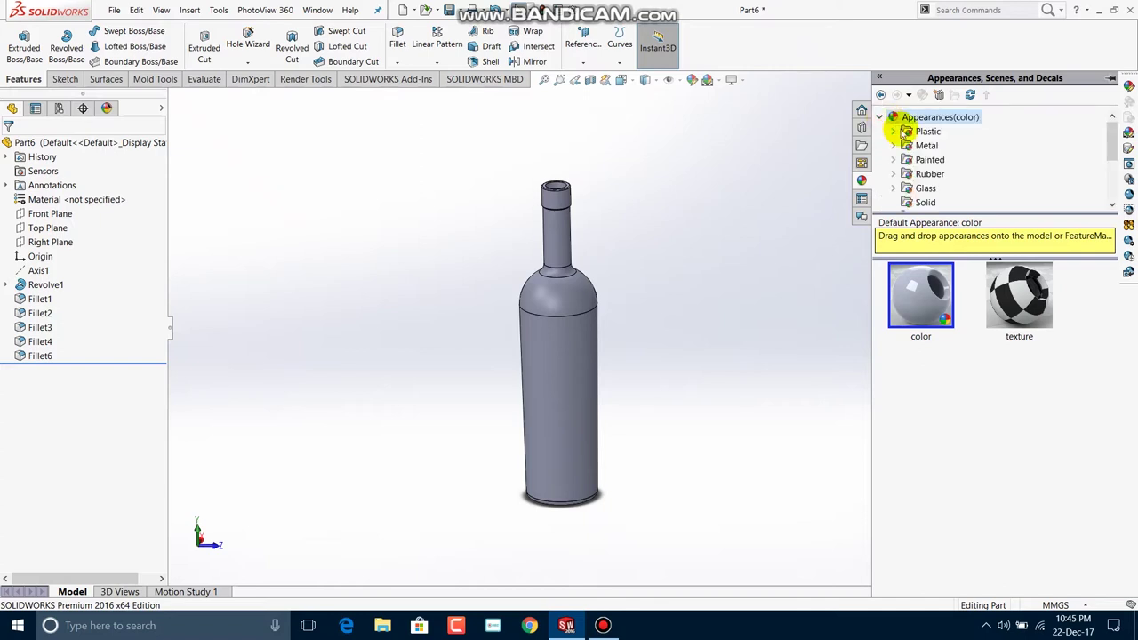
pyautogui.click(924, 188)
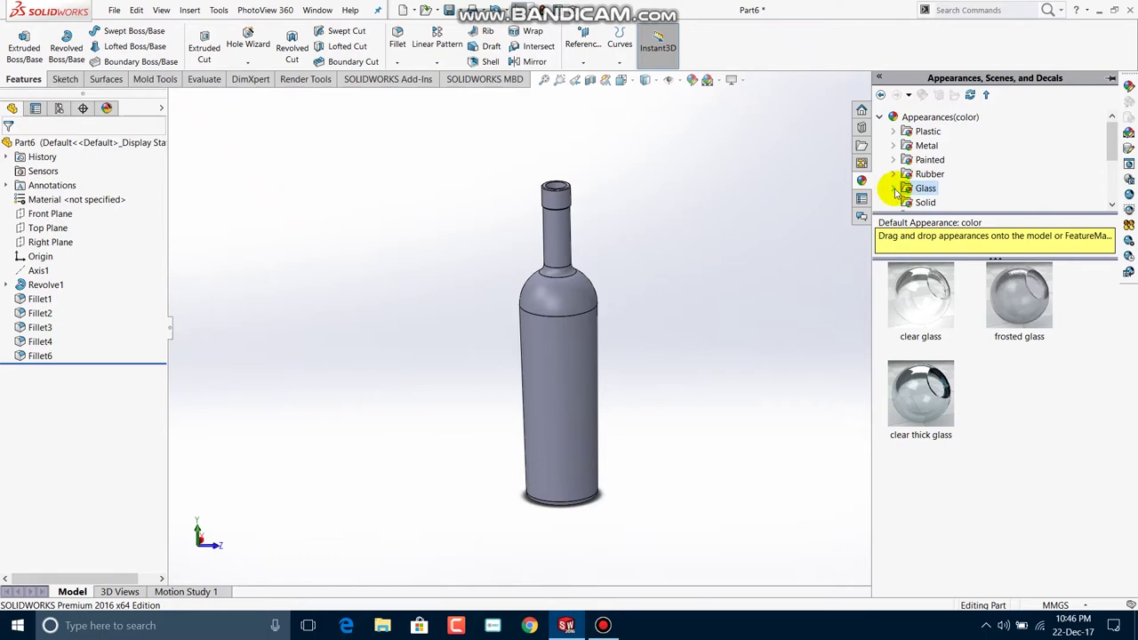
pyautogui.click(893, 189)
pyautogui.moveTo(1110, 153); pyautogui.dragTo(1111, 164)
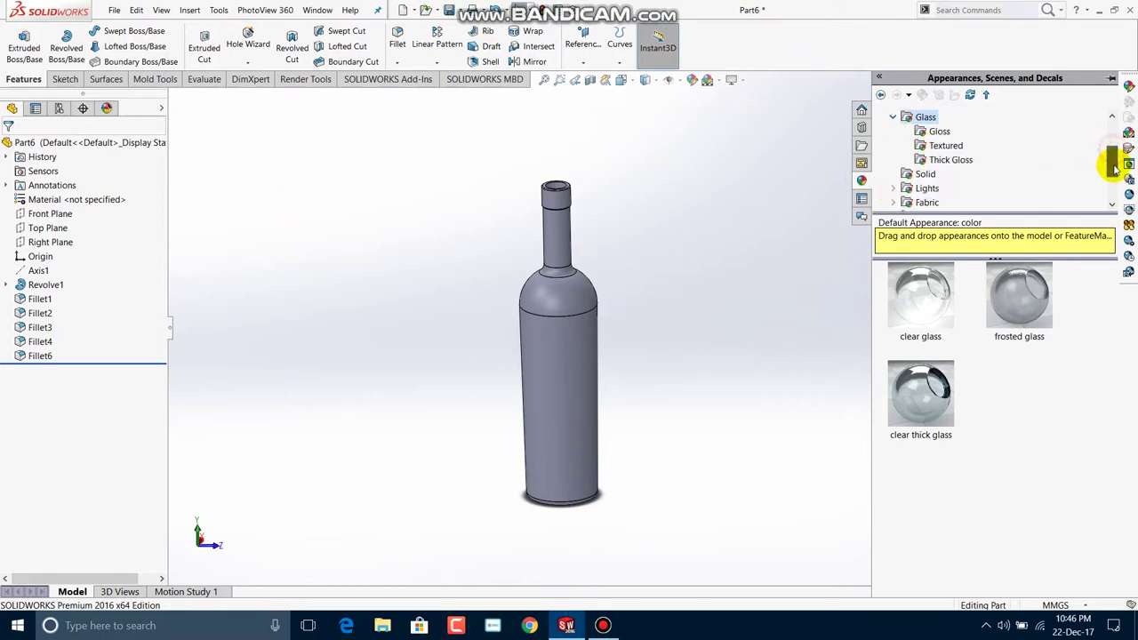
pyautogui.click(893, 118)
pyautogui.click(893, 119)
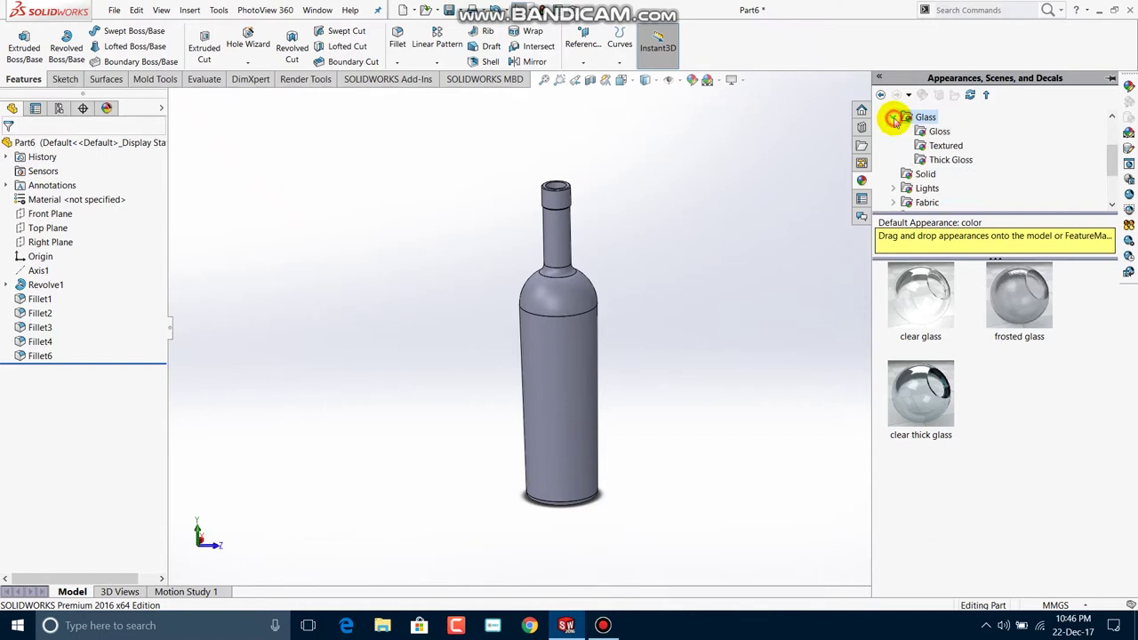
pyautogui.click(945, 160)
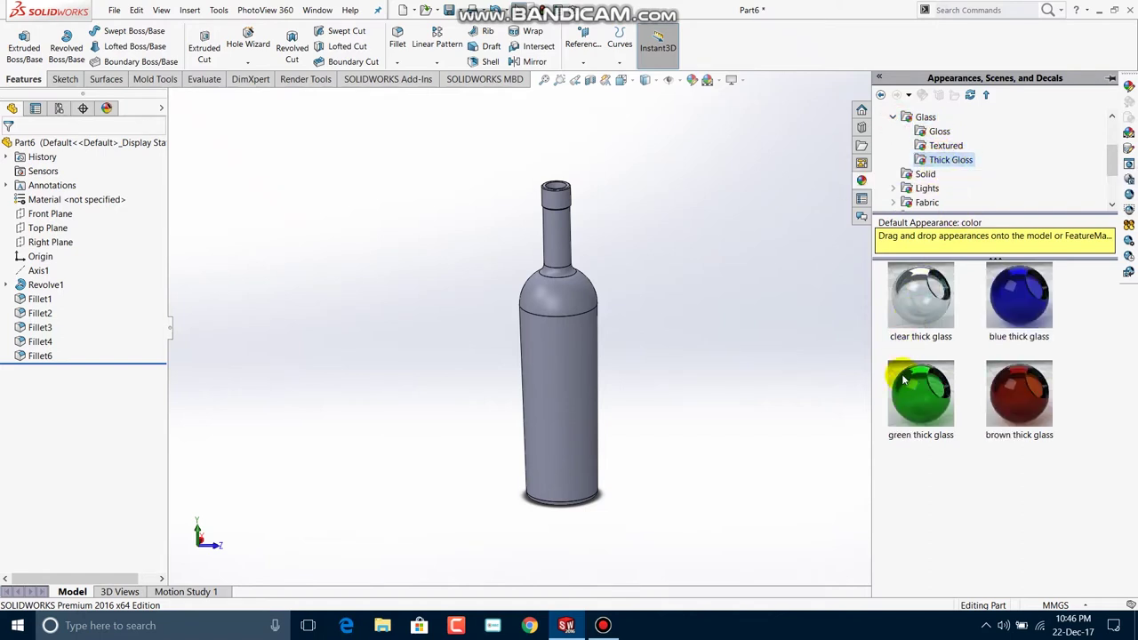
pyautogui.moveTo(921, 402); pyautogui.dragTo(570, 366)
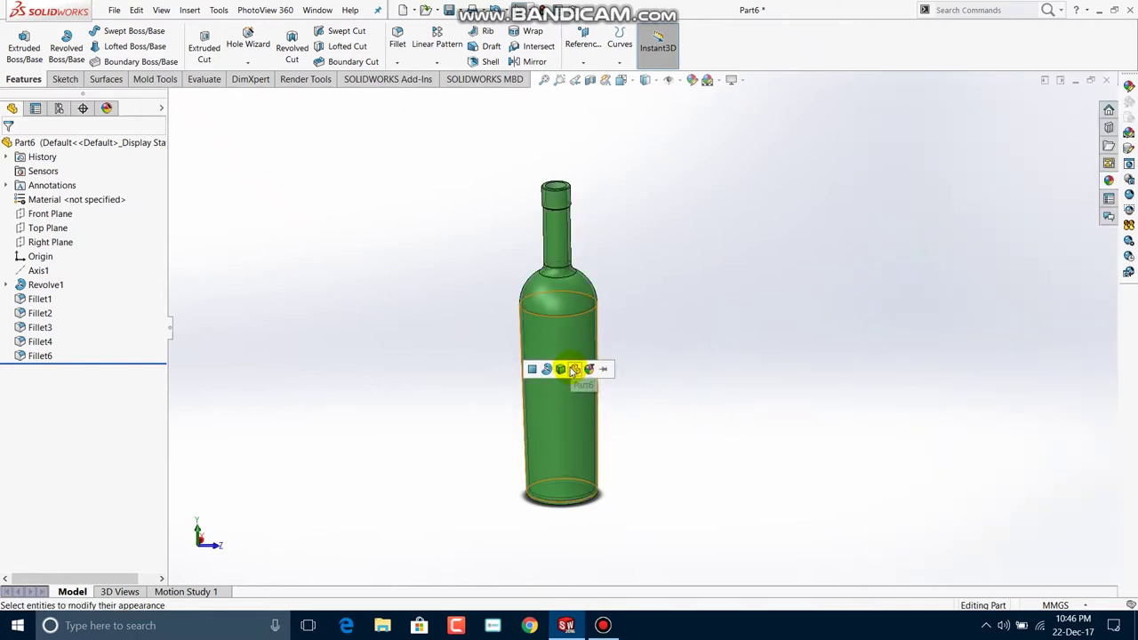
pyautogui.click(576, 369)
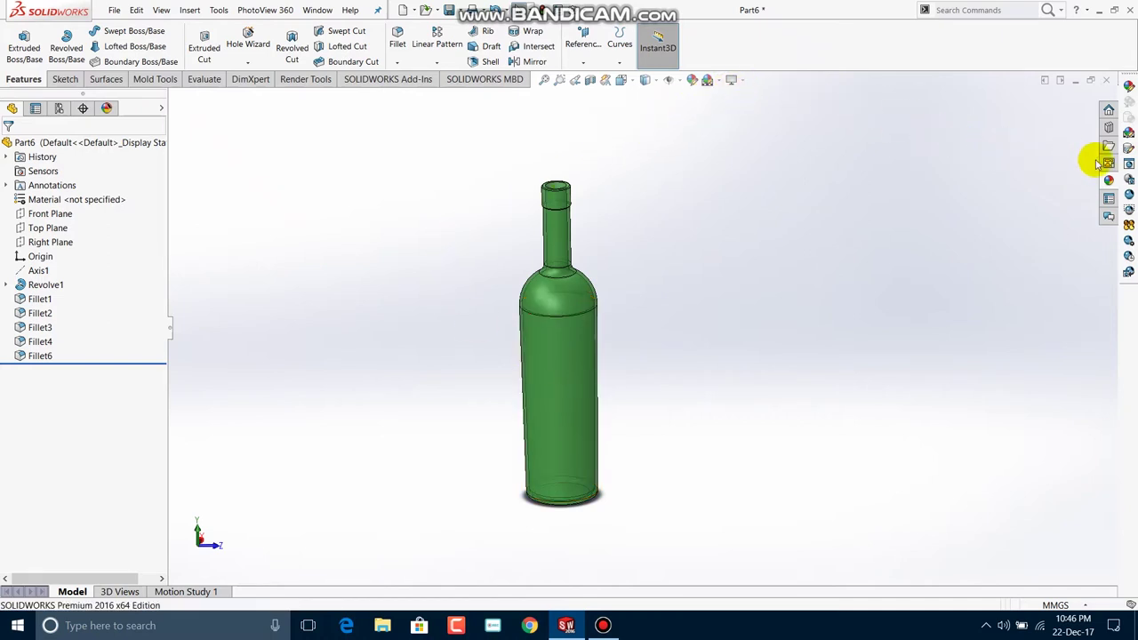
pyautogui.click(1110, 182)
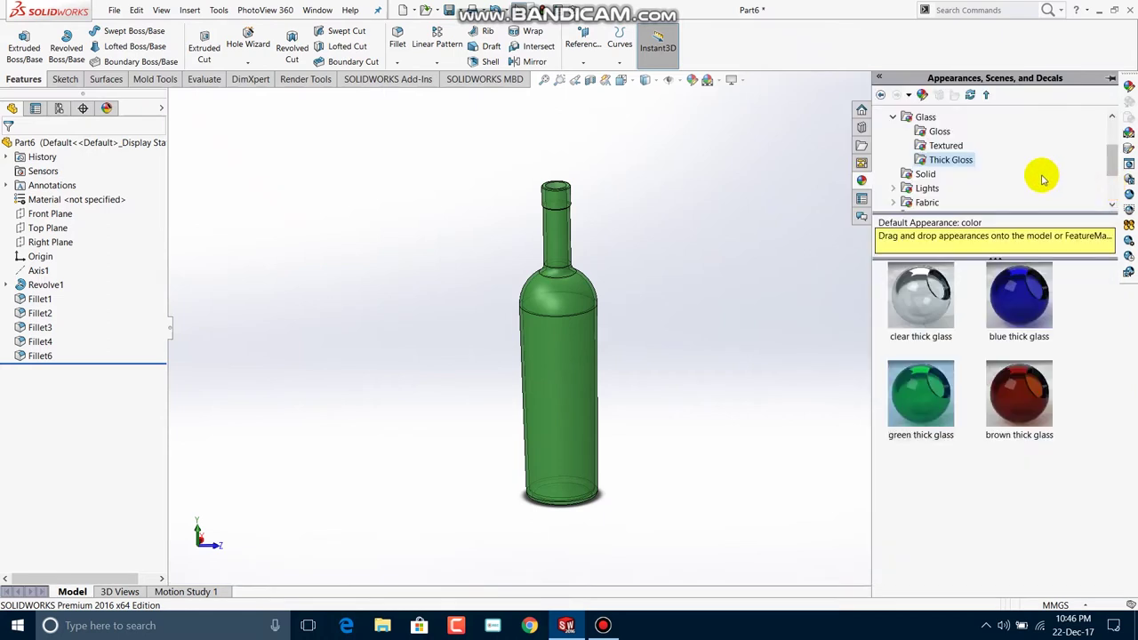
# Turn on Shadows In Shaded Mode and Perspective in View Settings
pyautogui.click(898, 122)
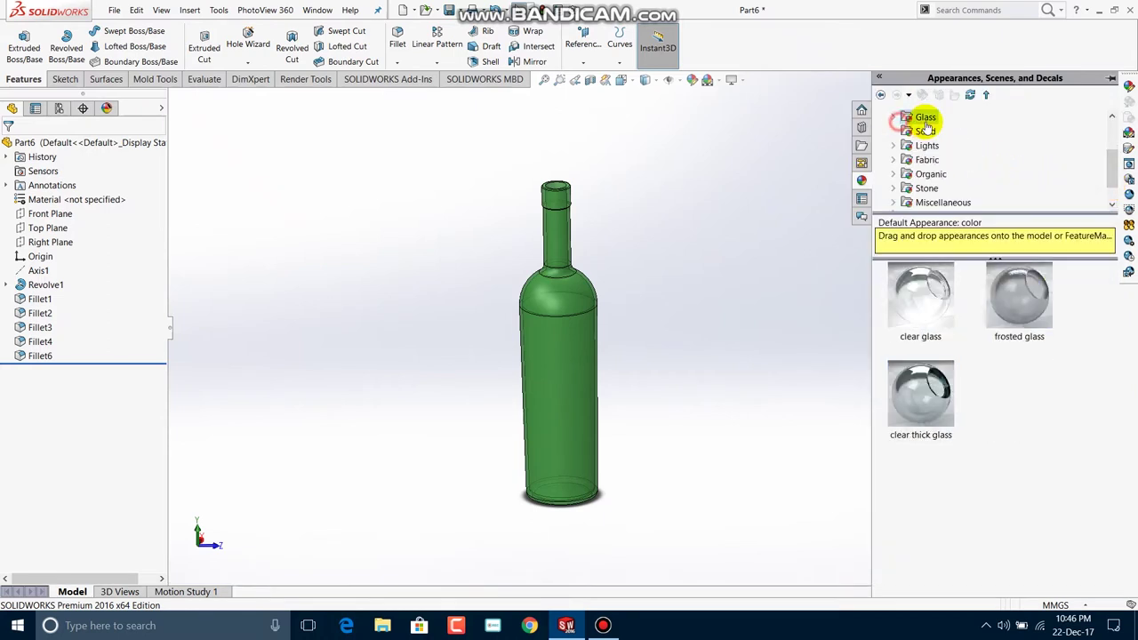
pyautogui.click(708, 135)
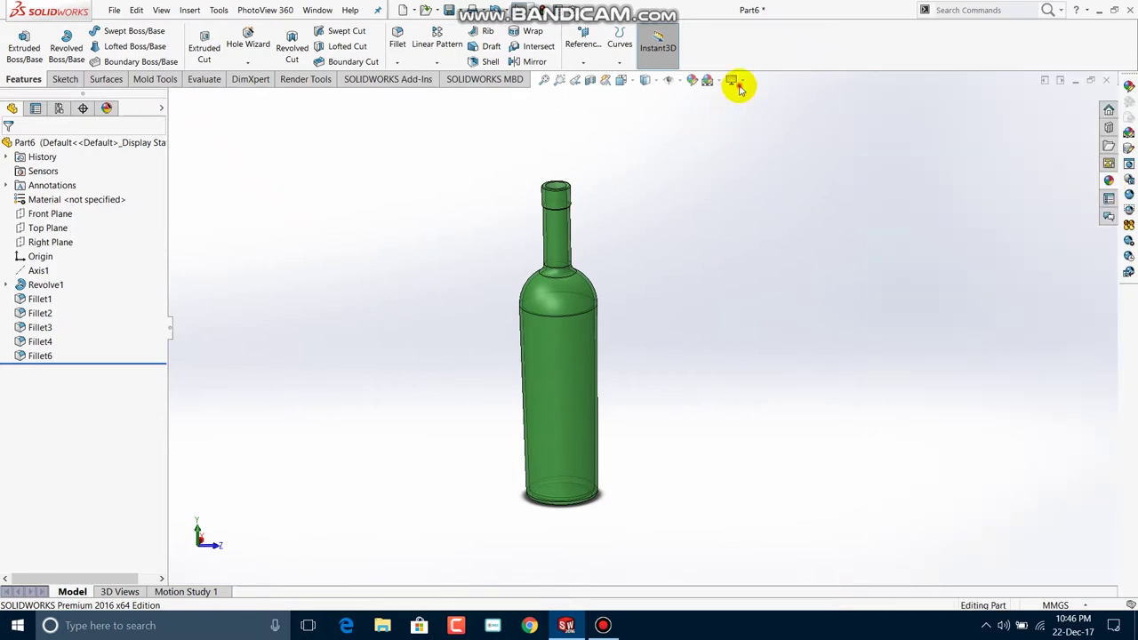
pyautogui.click(739, 85)
pyautogui.click(747, 110)
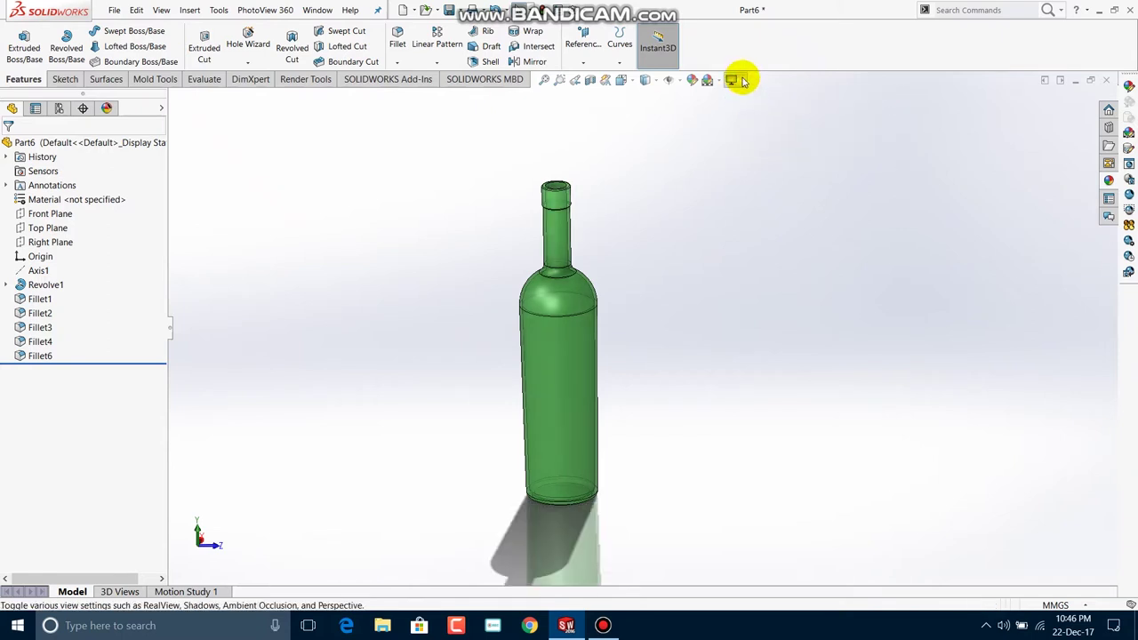
pyautogui.click(739, 81)
pyautogui.click(745, 141)
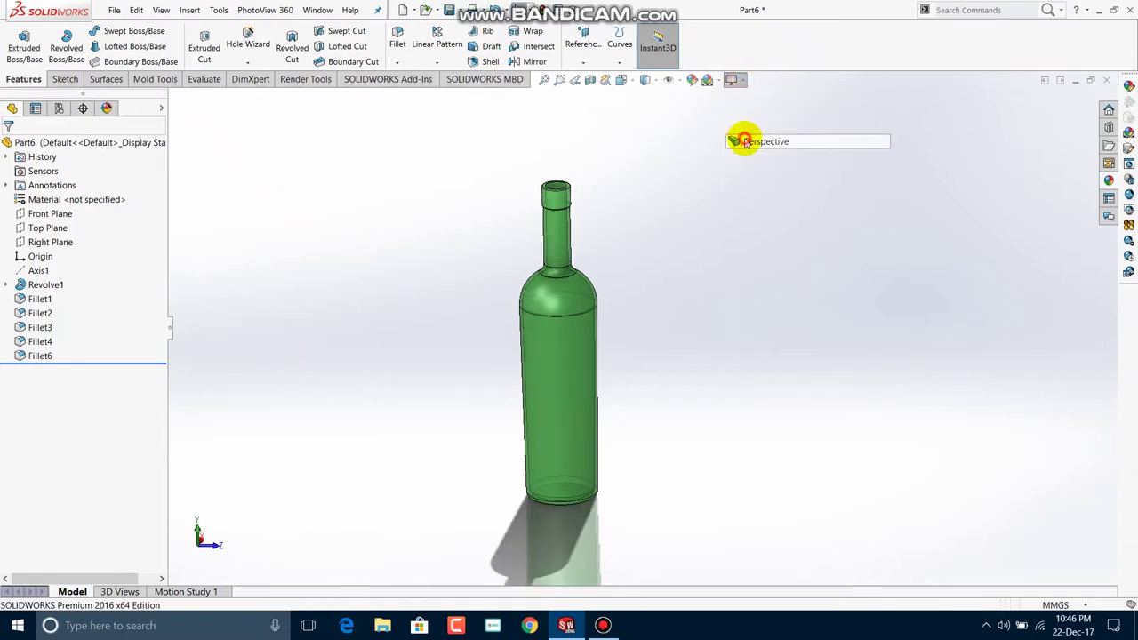
# Collapse the appearance library to show only its top-level categories
pyautogui.click(1109, 182)
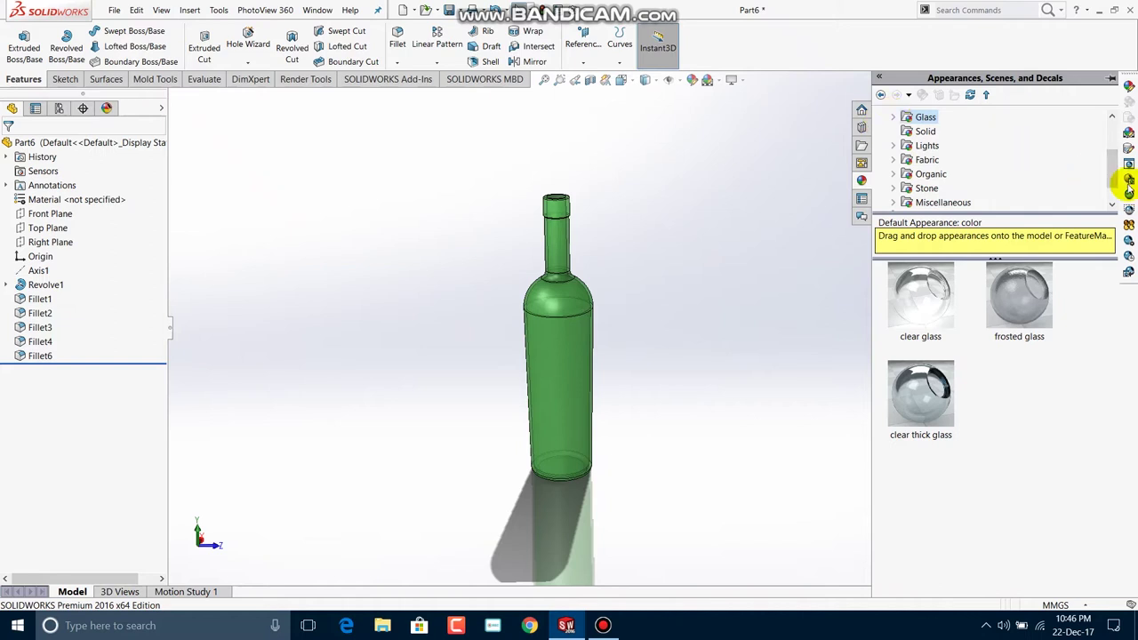
pyautogui.moveTo(1114, 182); pyautogui.dragTo(1117, 144)
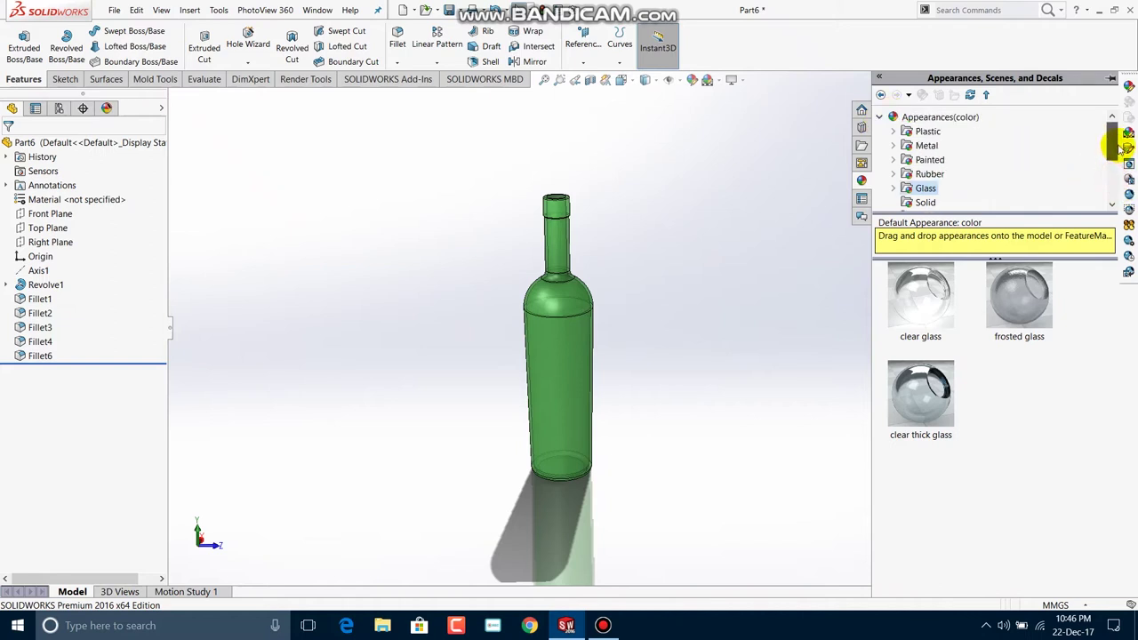
pyautogui.click(880, 119)
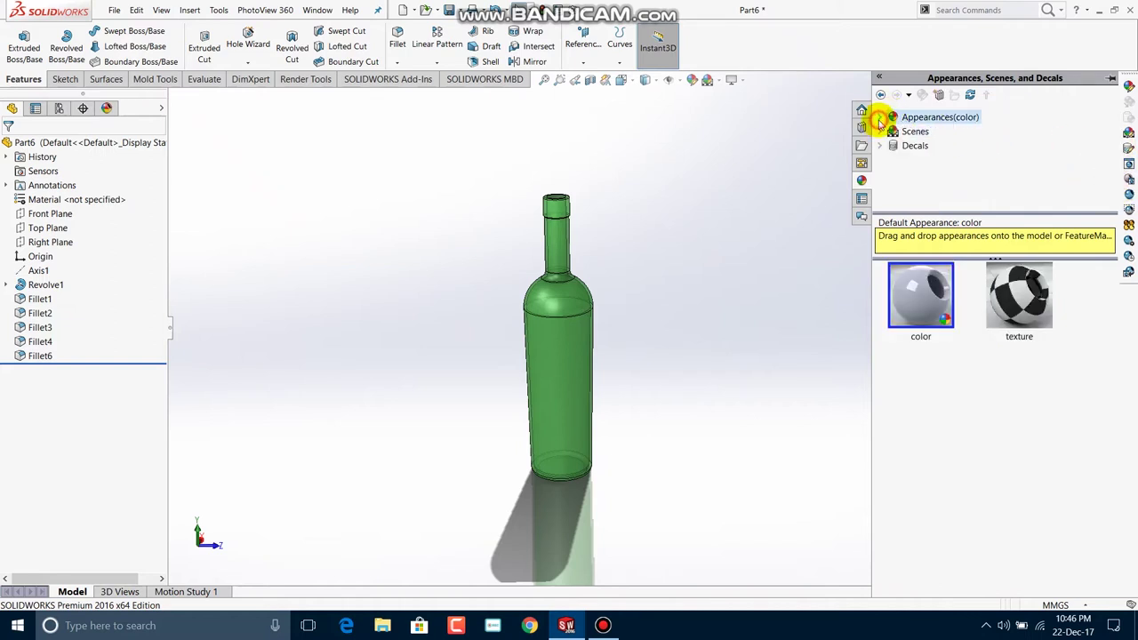
# Start a decal from the Designed with SolidWorks sample and load the H2C logo image z
pyautogui.click(912, 146)
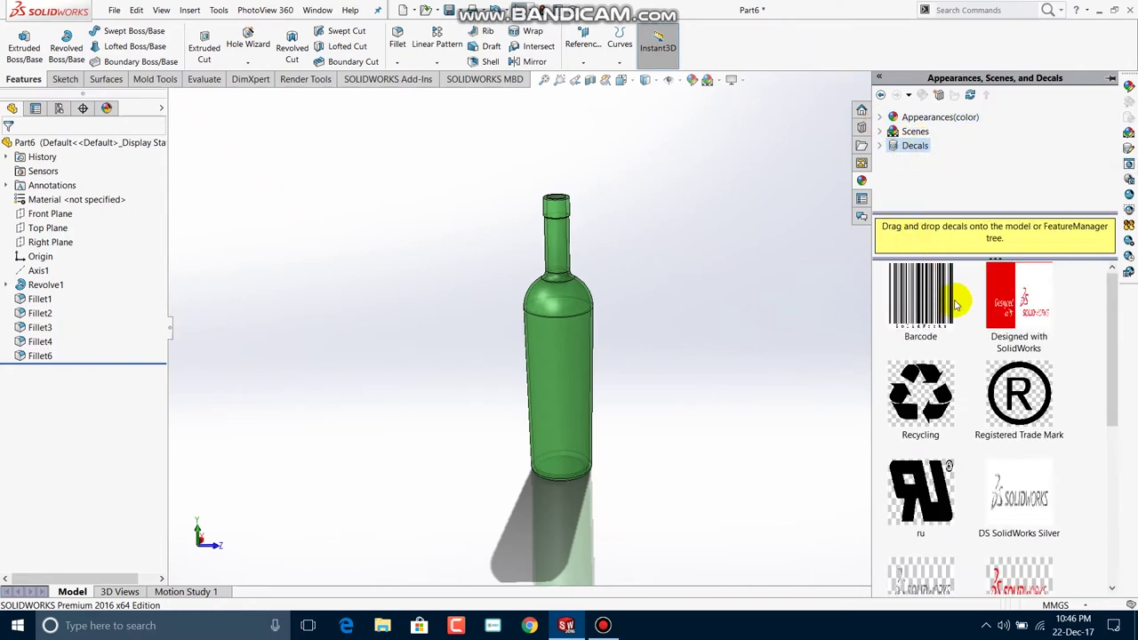
pyautogui.click(1023, 303)
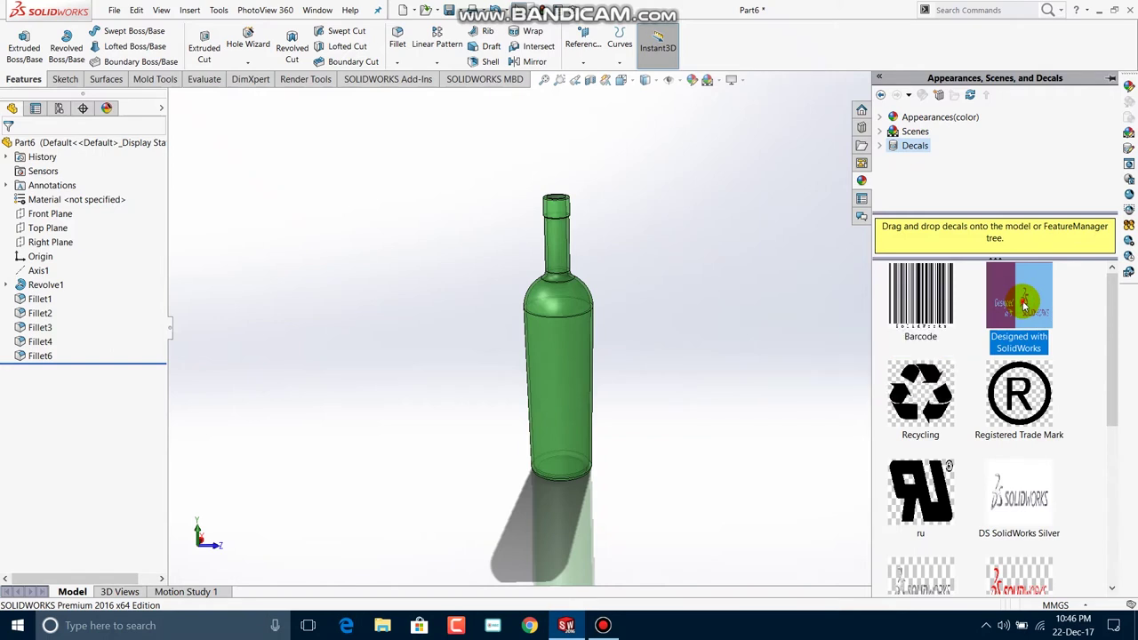
pyautogui.doubleClick(1023, 303)
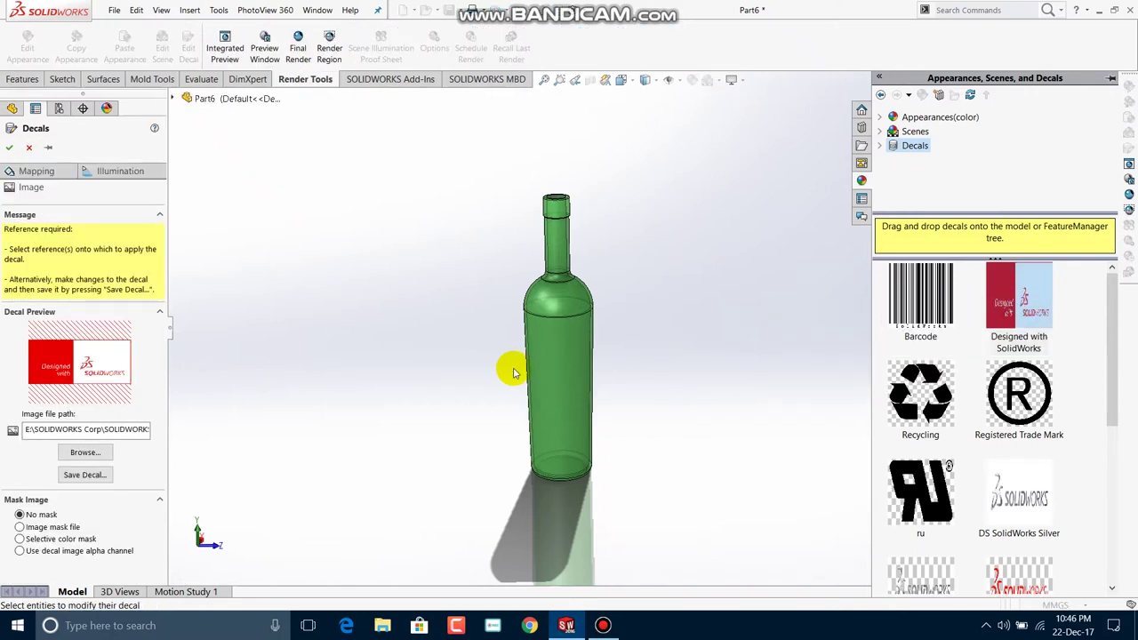
pyautogui.click(85, 453)
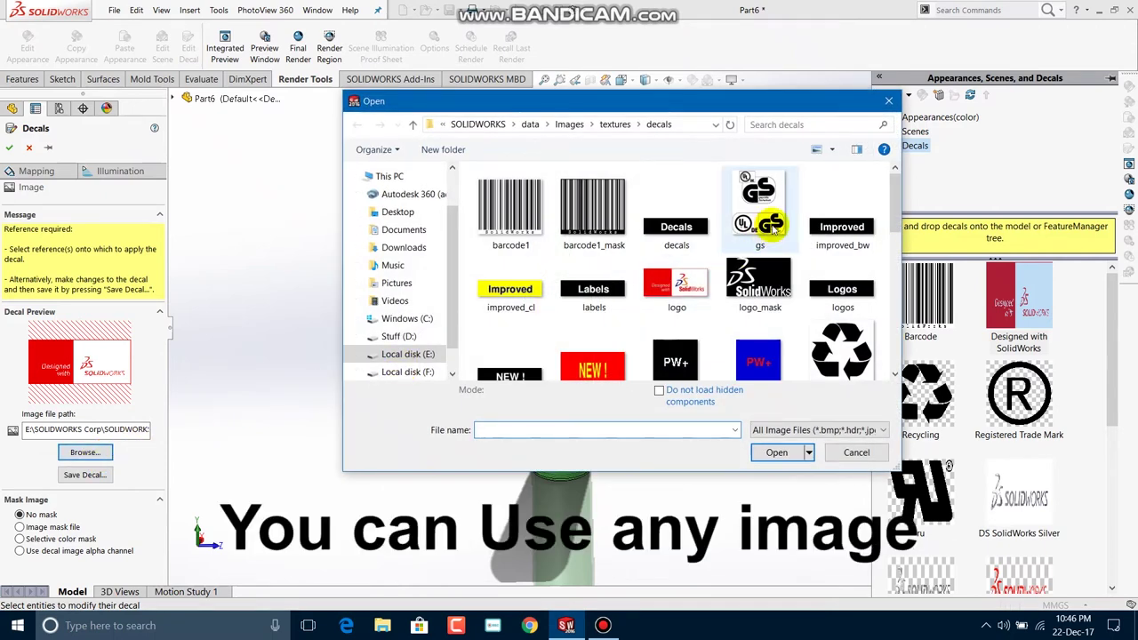
pyautogui.moveTo(896, 213); pyautogui.dragTo(894, 364)
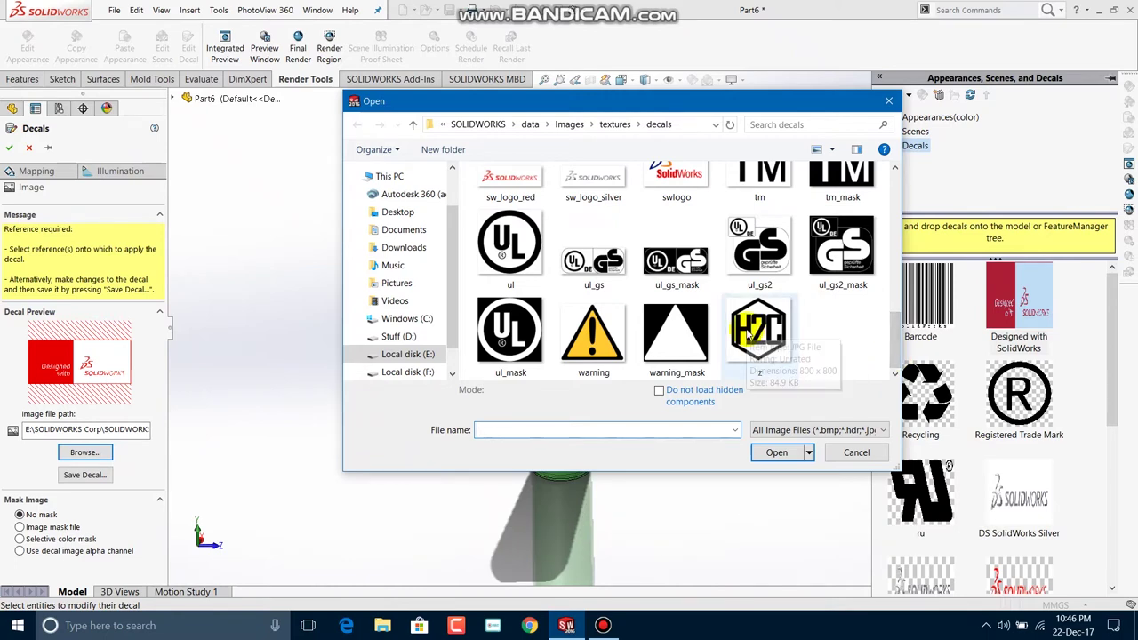
pyautogui.click(750, 336)
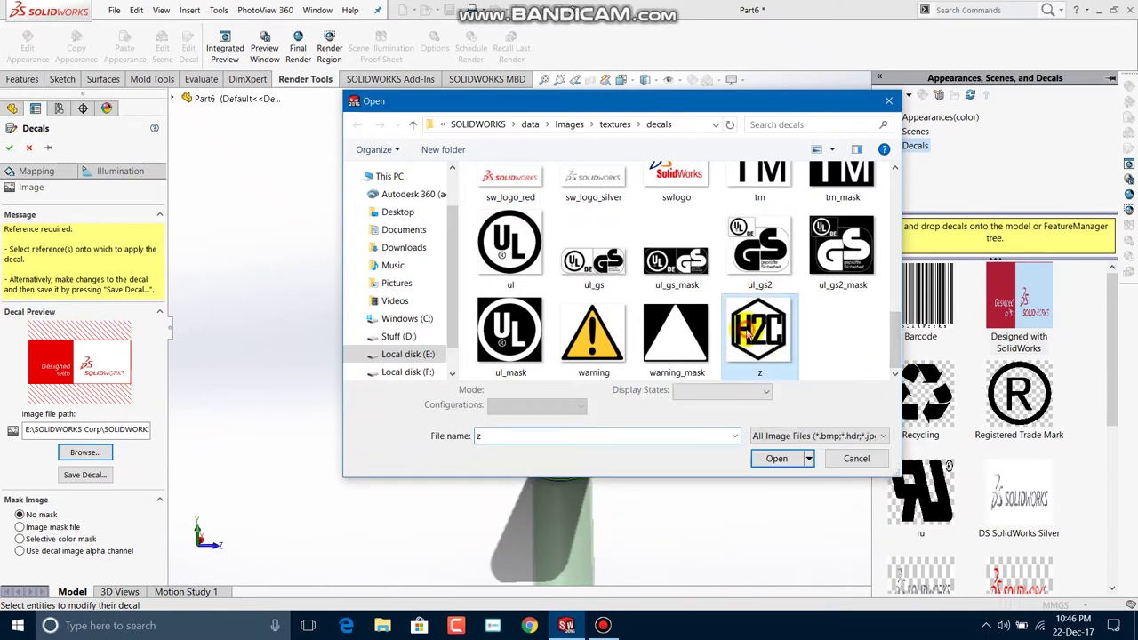
pyautogui.click(769, 459)
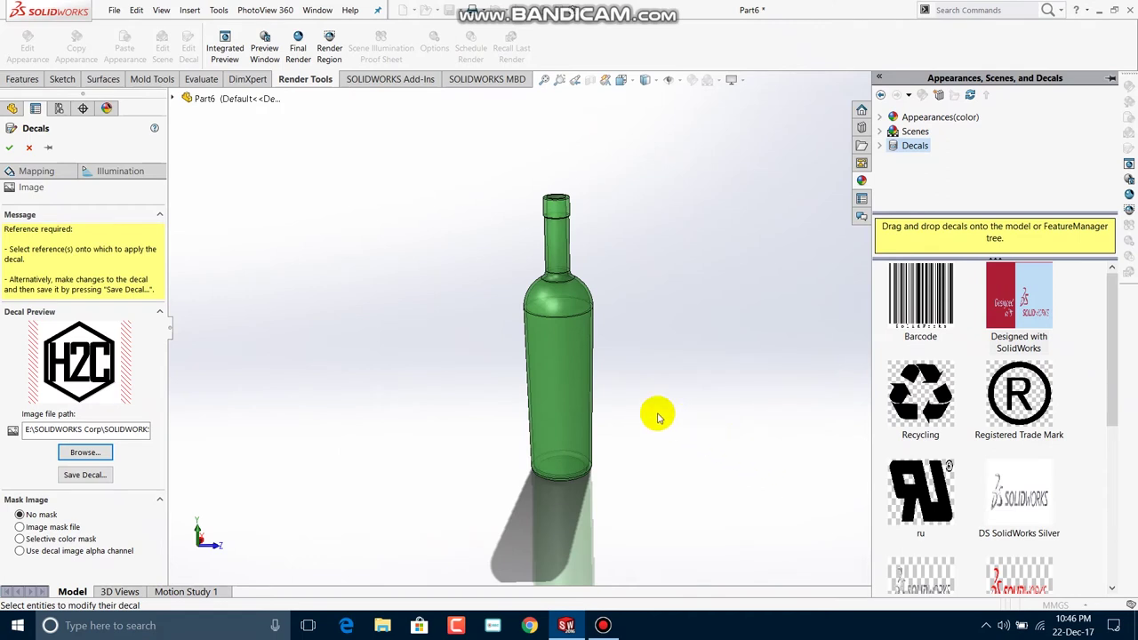
# Place the H2C logo decal on the bottle body, resize it with its handles, and confirm
pyautogui.click(568, 379)
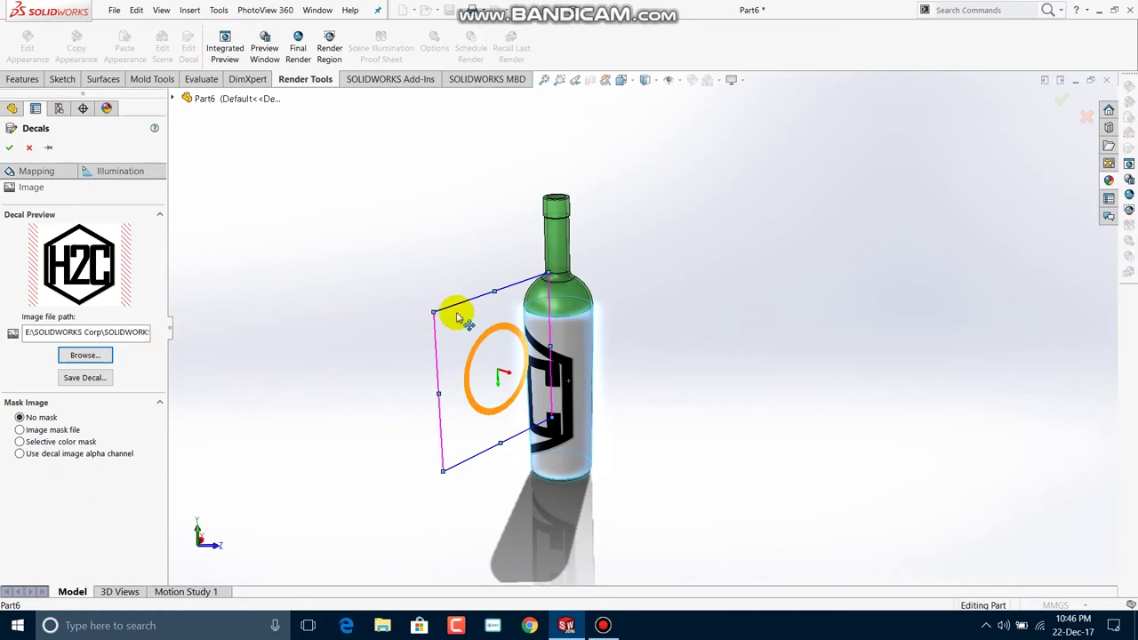
pyautogui.moveTo(337, 234)
pyautogui.mouseDown(button='middle')
pyautogui.moveTo(578, 267)
pyautogui.moveTo(610, 325)
pyautogui.moveTo(650, 363)
pyautogui.moveTo(640, 402)
pyautogui.moveTo(615, 406)
pyautogui.mouseUp(button='middle')
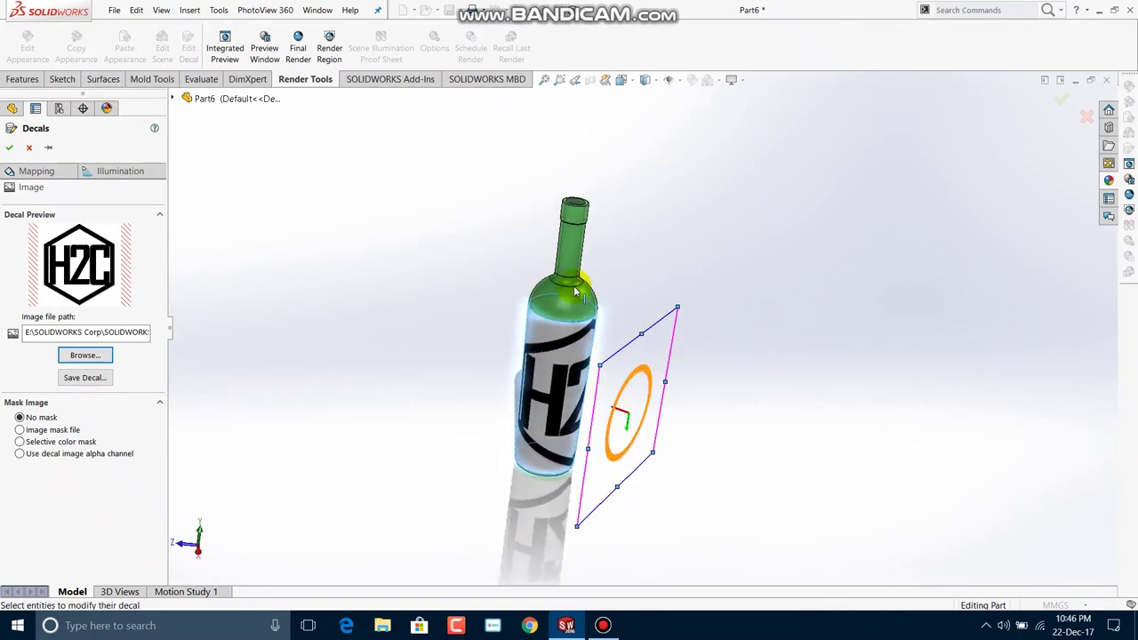
pyautogui.moveTo(422, 252)
pyautogui.mouseDown(button='middle')
pyautogui.moveTo(370, 216)
pyautogui.moveTo(368, 201)
pyautogui.moveTo(391, 190)
pyautogui.moveTo(776, 328)
pyautogui.mouseUp(button='middle')
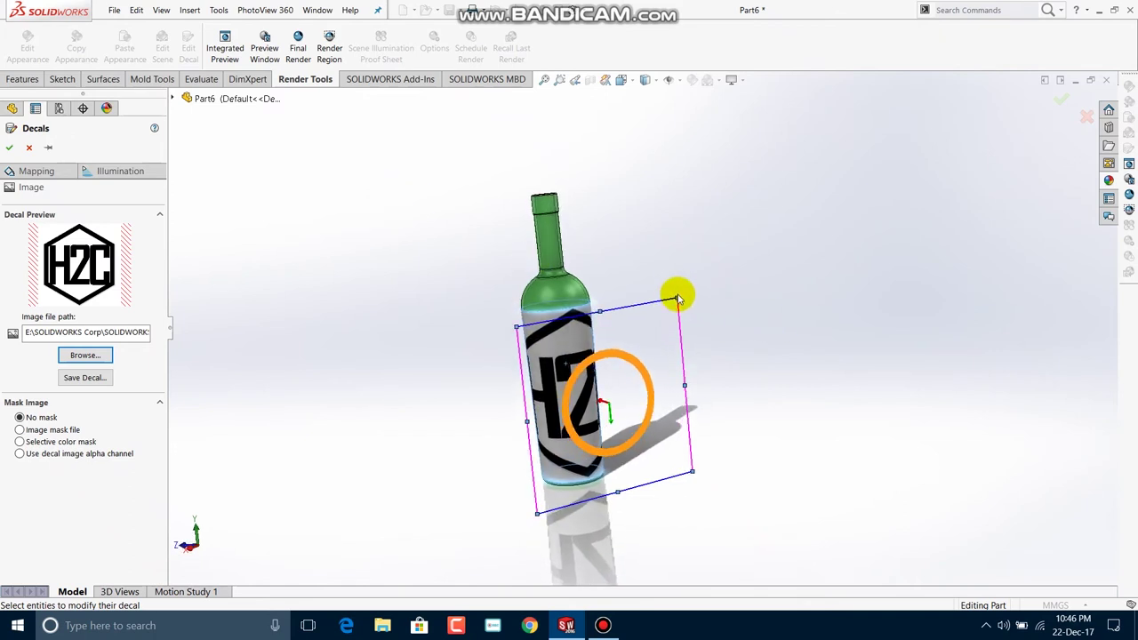
pyautogui.moveTo(673, 308); pyautogui.dragTo(642, 352)
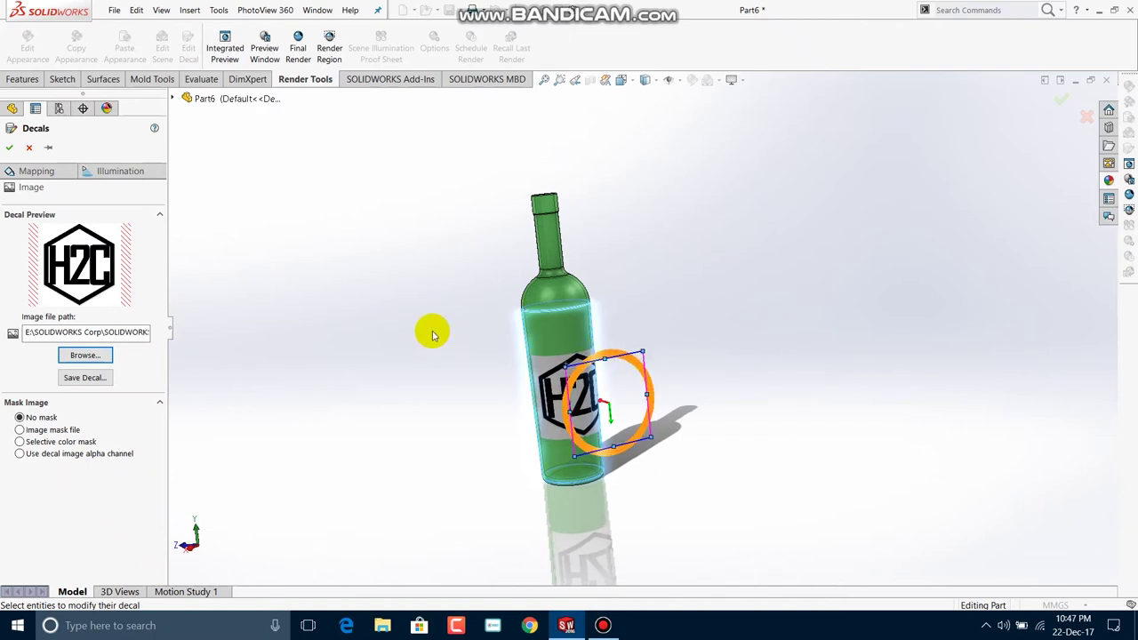
pyautogui.moveTo(467, 337)
pyautogui.mouseDown(button='middle')
pyautogui.moveTo(521, 343)
pyautogui.moveTo(409, 308)
pyautogui.moveTo(355, 267)
pyautogui.moveTo(229, 281)
pyautogui.mouseUp(button='middle')
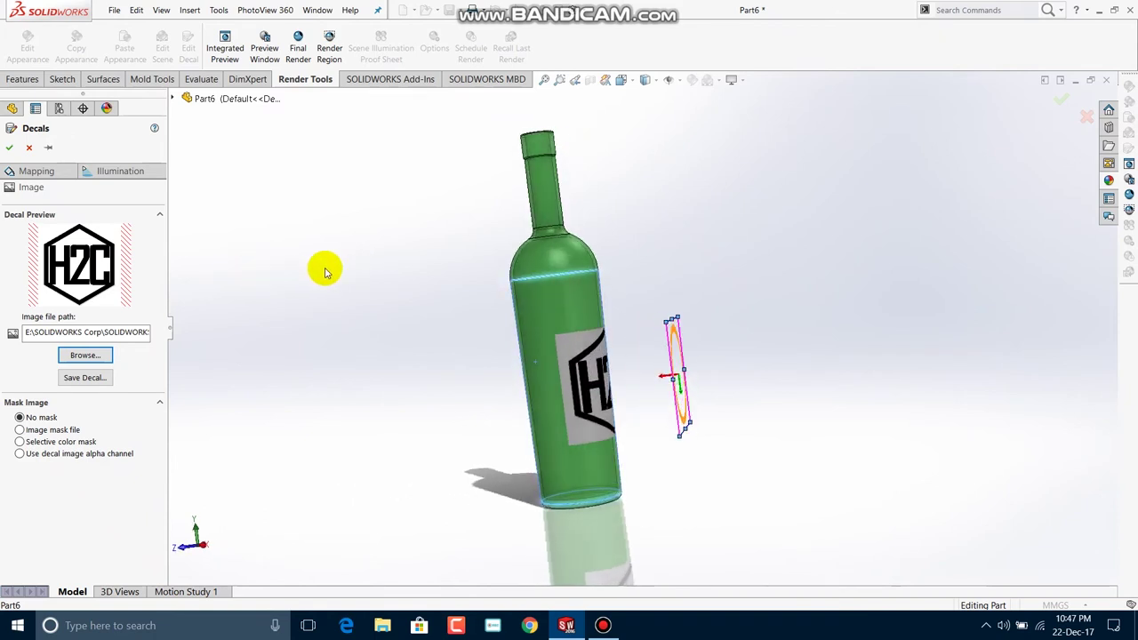
pyautogui.moveTo(724, 187)
pyautogui.mouseDown(button='middle')
pyautogui.moveTo(783, 225)
pyautogui.moveTo(759, 241)
pyautogui.moveTo(702, 221)
pyautogui.moveTo(650, 259)
pyautogui.moveTo(668, 278)
pyautogui.moveTo(663, 307)
pyautogui.mouseUp(button='middle')
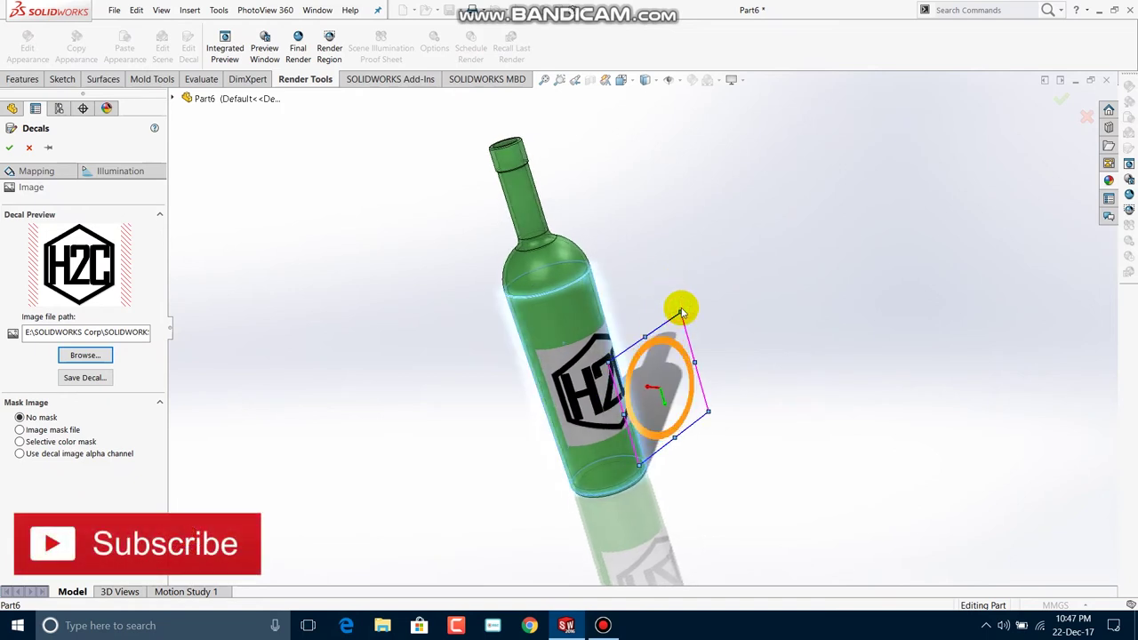
pyautogui.moveTo(686, 297); pyautogui.dragTo(686, 291)
pyautogui.click(8, 148)
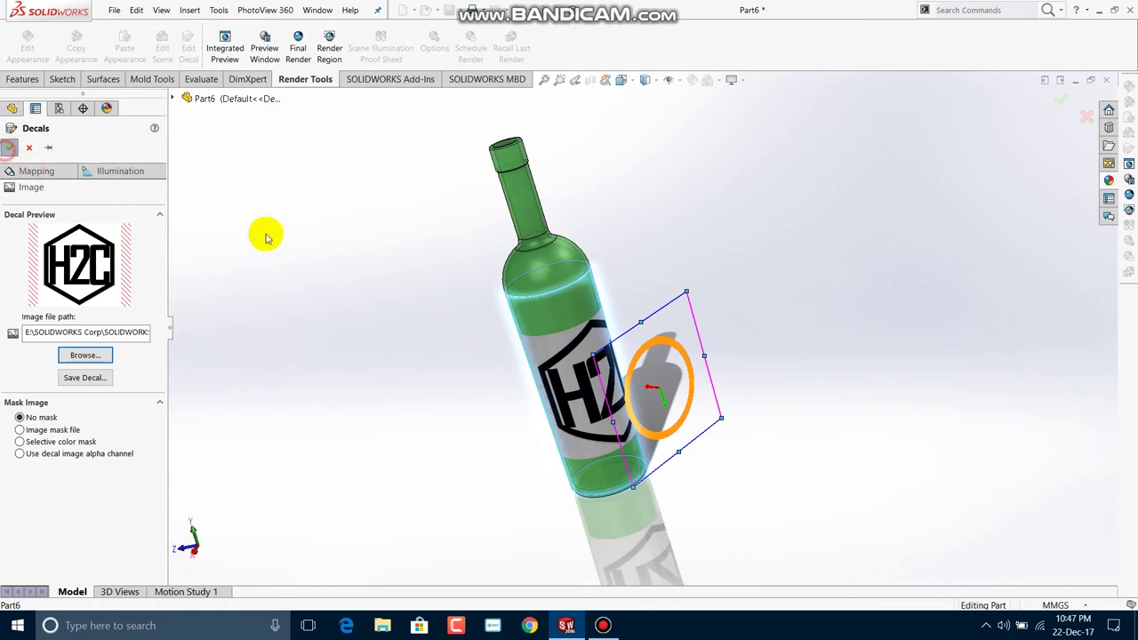
pyautogui.moveTo(423, 221)
pyautogui.mouseDown(button='middle')
pyautogui.moveTo(457, 196)
pyautogui.moveTo(472, 147)
pyautogui.moveTo(445, 144)
pyautogui.moveTo(438, 161)
pyautogui.mouseUp(button='middle')
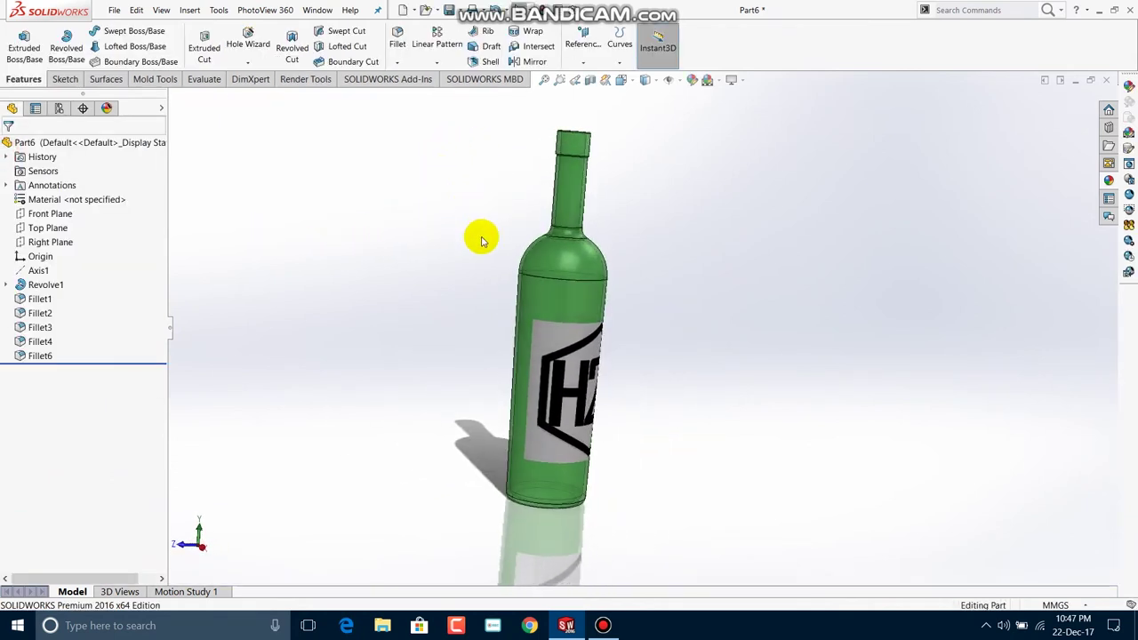
# Set the labelled bottle to Front view, orbited slightly to show the label face-on
pyautogui.press('space')
pyautogui.click(556, 341)
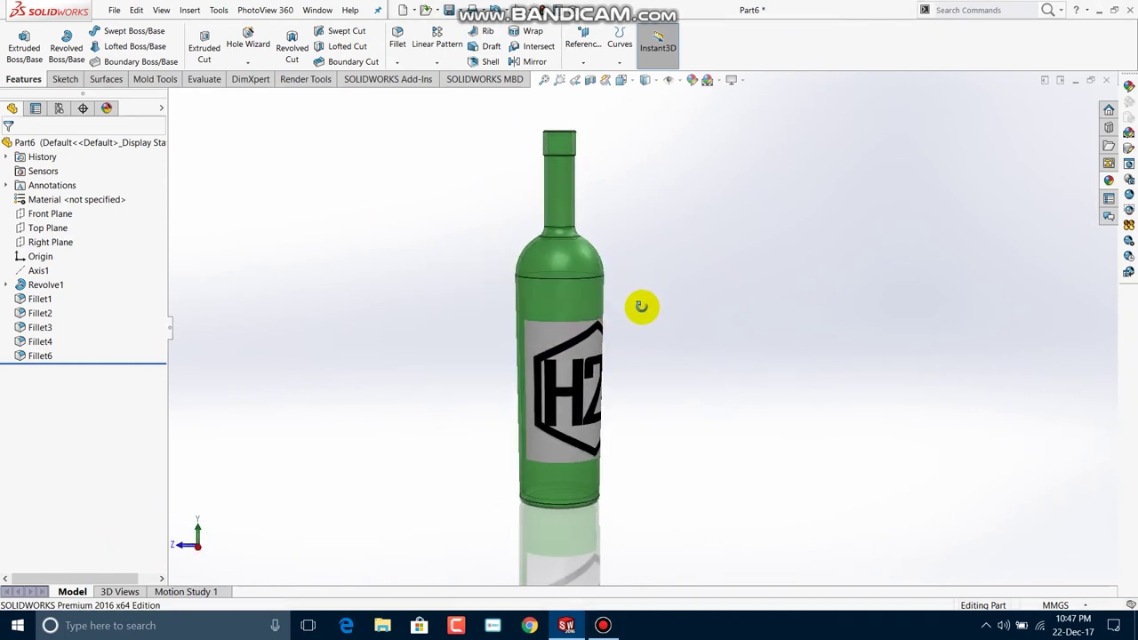
pyautogui.moveTo(640, 315)
pyautogui.mouseDown(button='middle')
pyautogui.moveTo(526, 258)
pyautogui.moveTo(475, 441)
pyautogui.moveTo(521, 330)
pyautogui.mouseUp(button='middle')
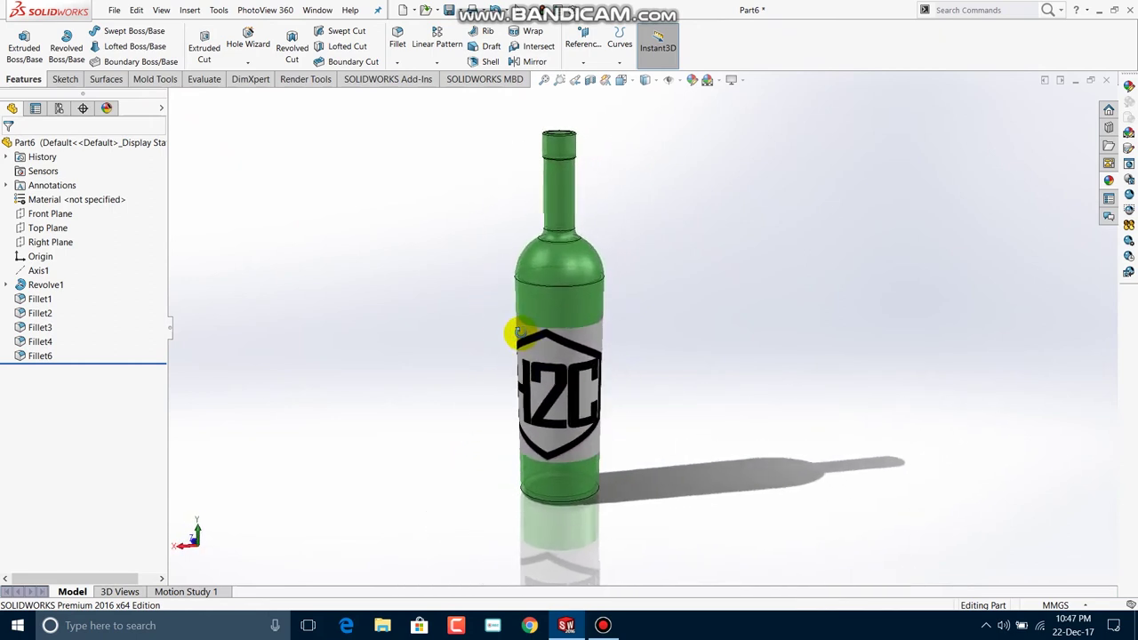
pyautogui.click(302, 81)
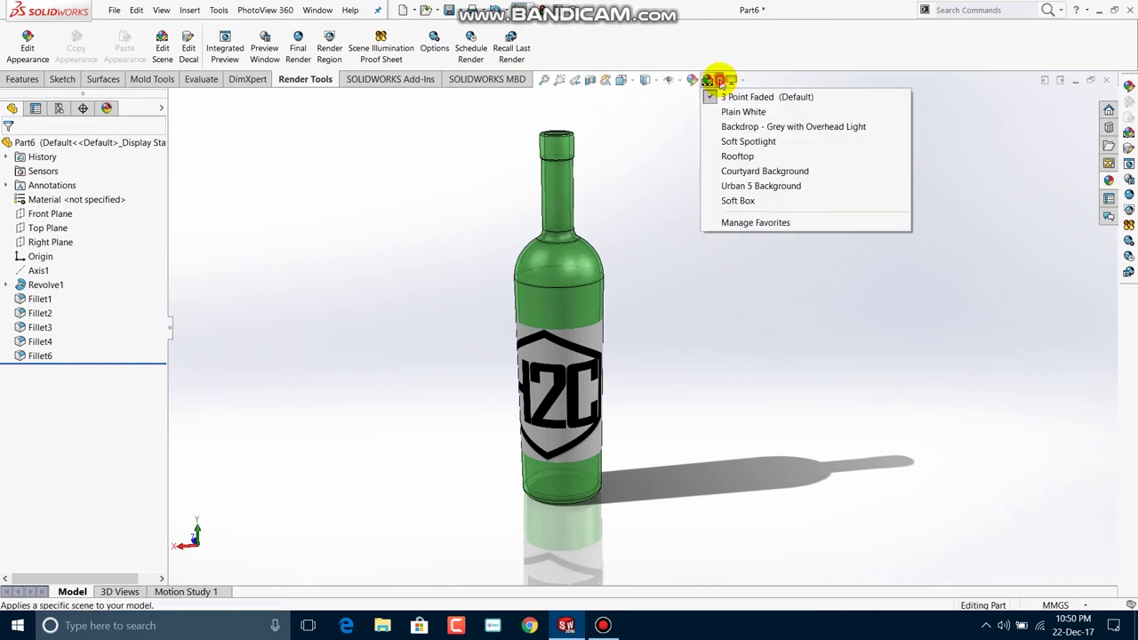
# Apply the Plain White scene and start a PhotoView 360 Final Render
pyautogui.click(740, 113)
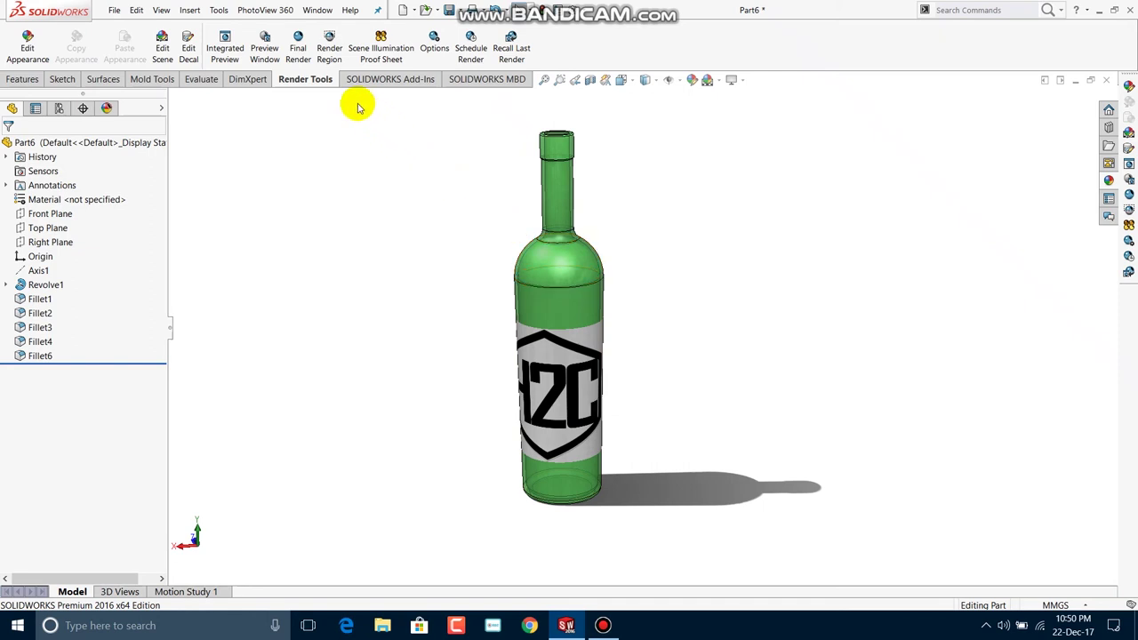
pyautogui.click(302, 49)
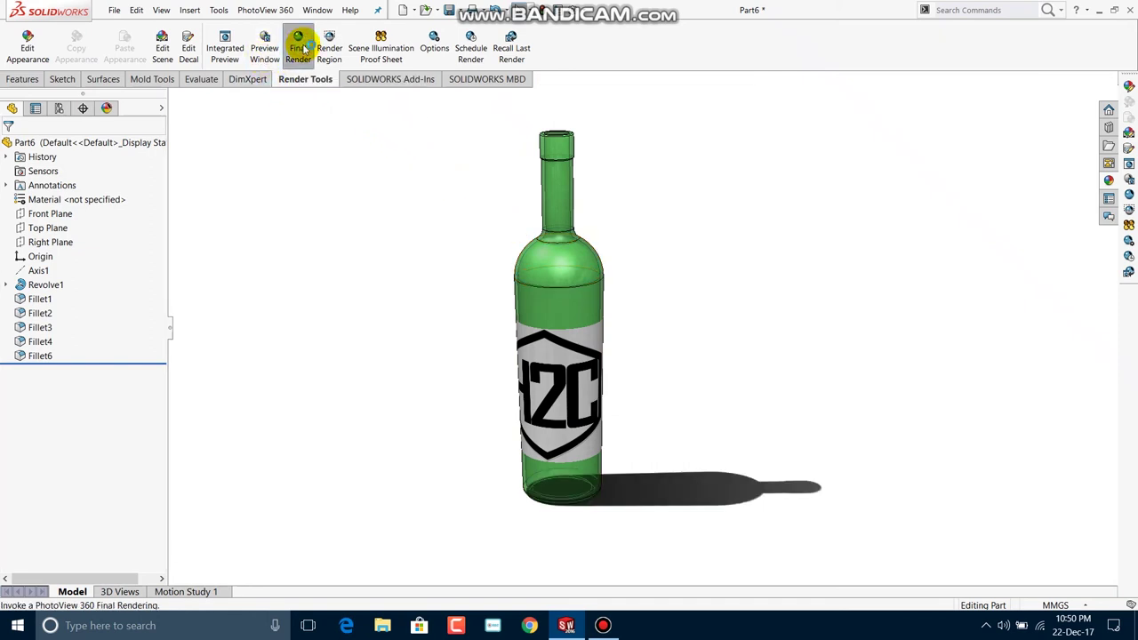